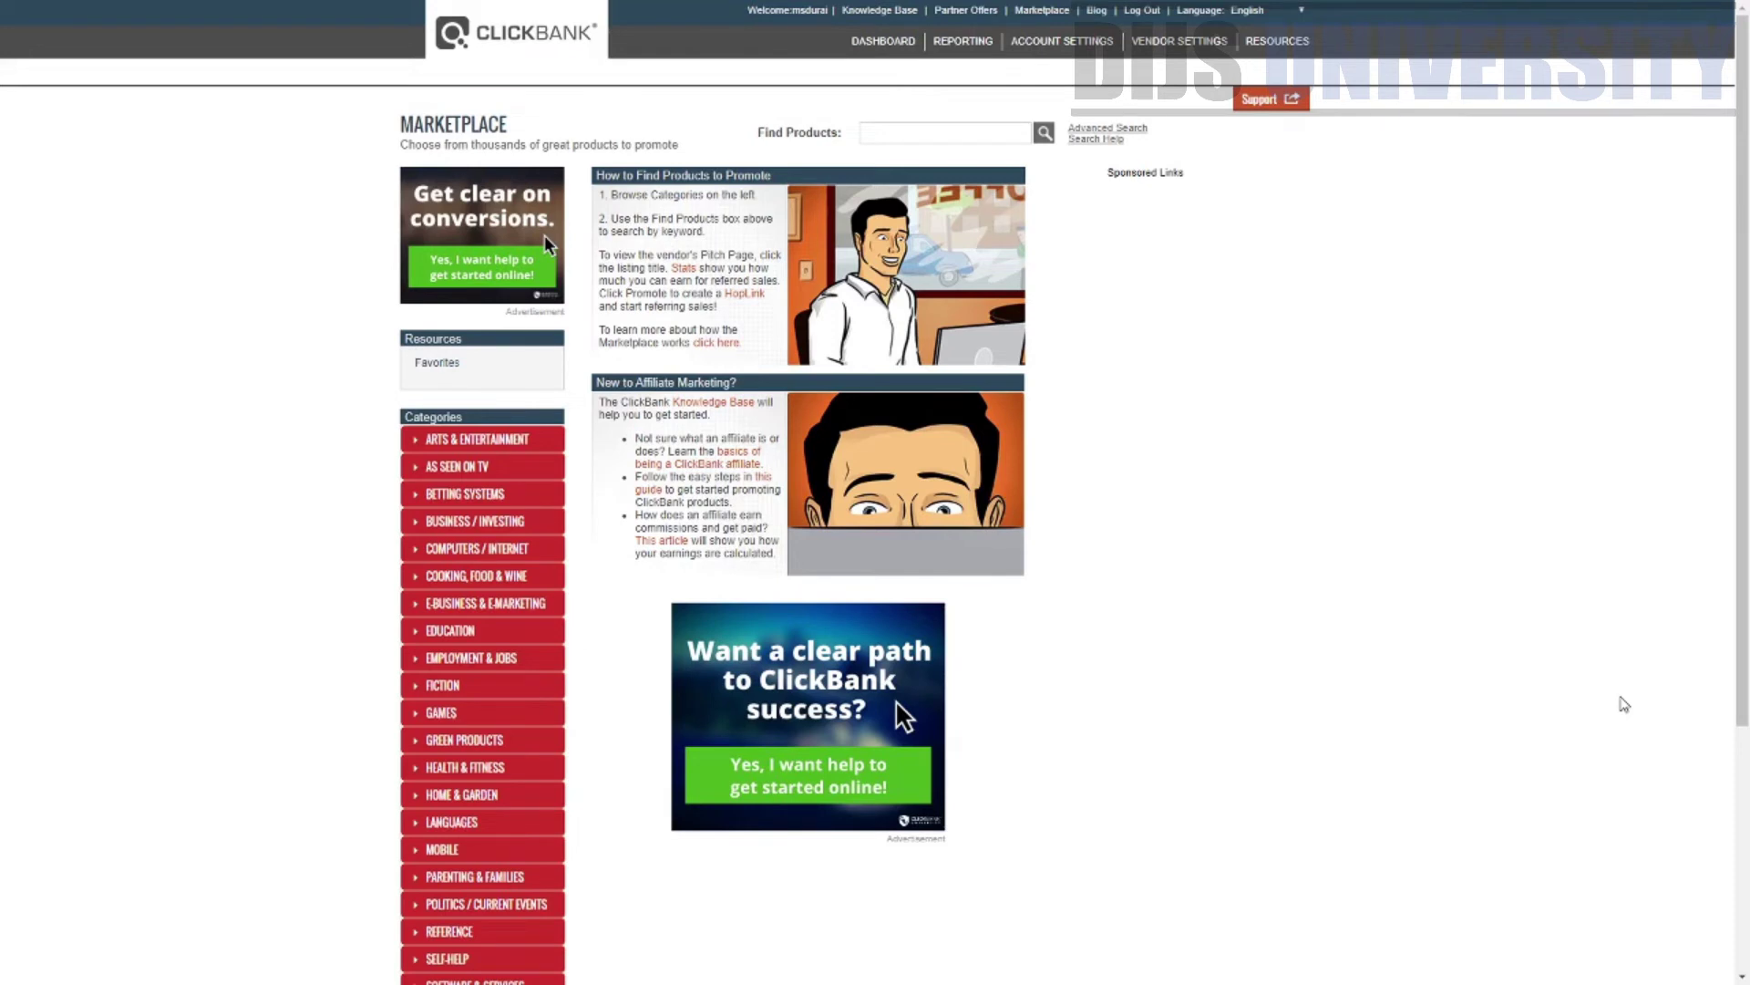
Step: Browse the ClickBank marketplace categories, viewing the subcategories of E-Business & E-Marketing and Education
scroll(1003, 547, down, 4)
scroll(382, 337, up, 3)
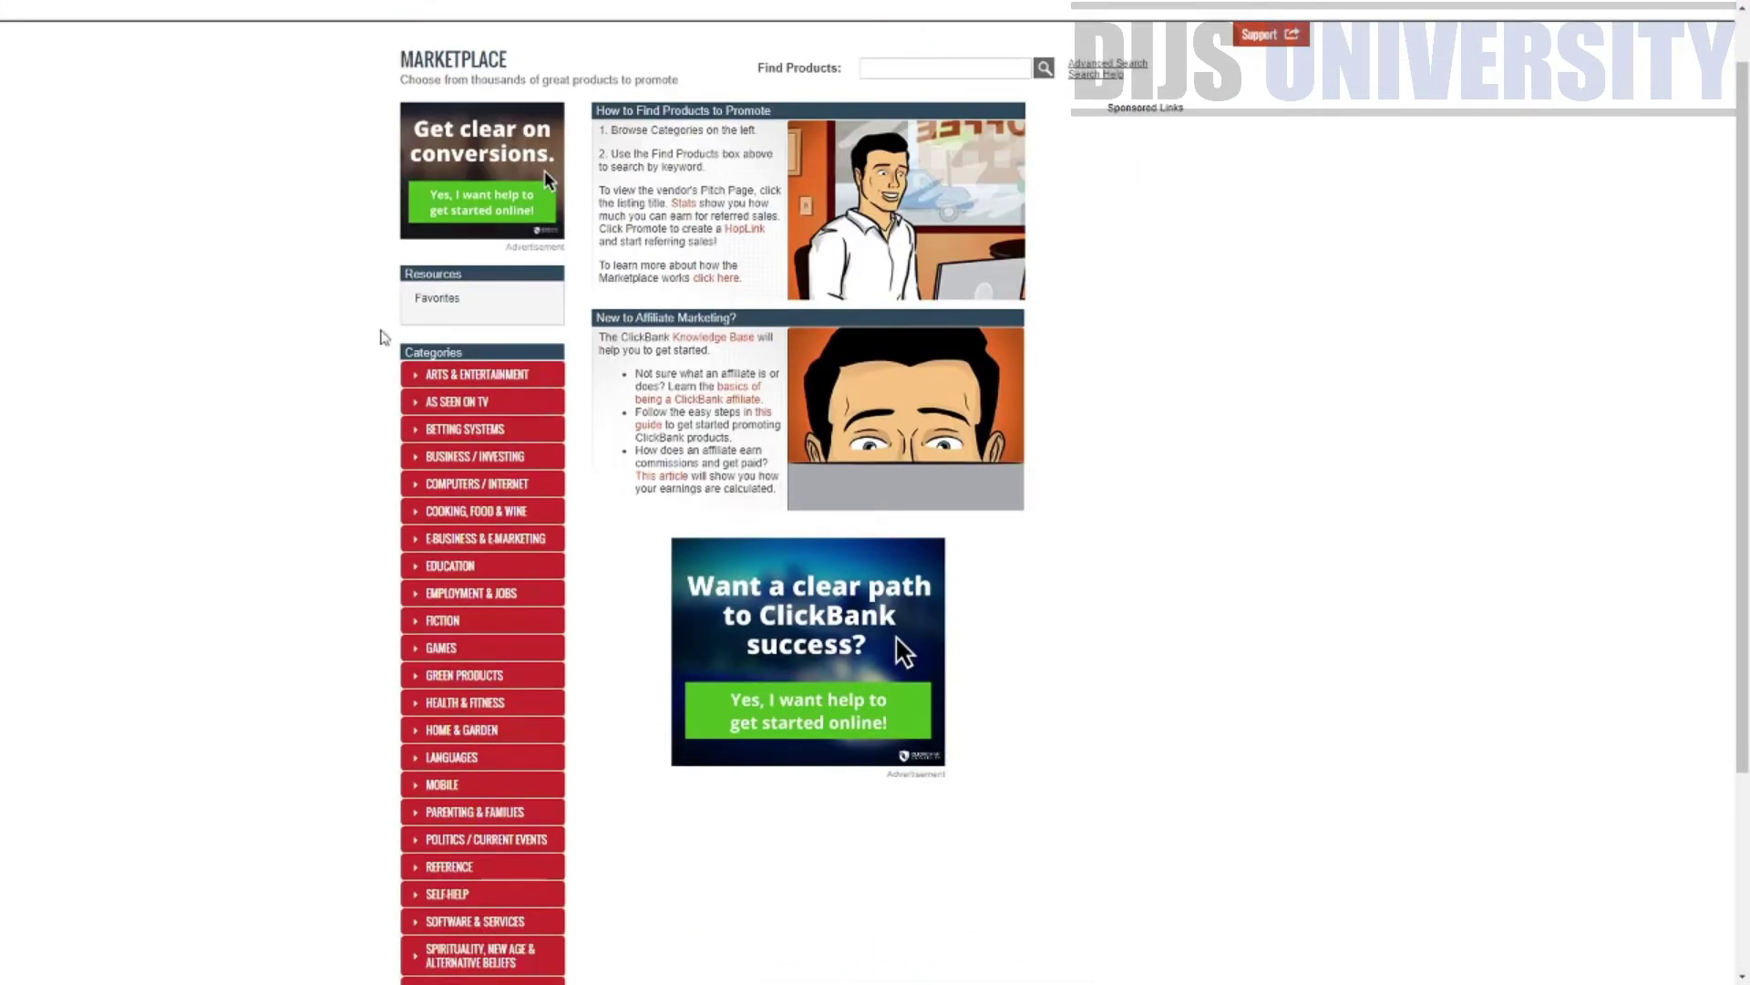
scroll(436, 866, down, 3)
scroll(440, 834, up, 3)
click(418, 545)
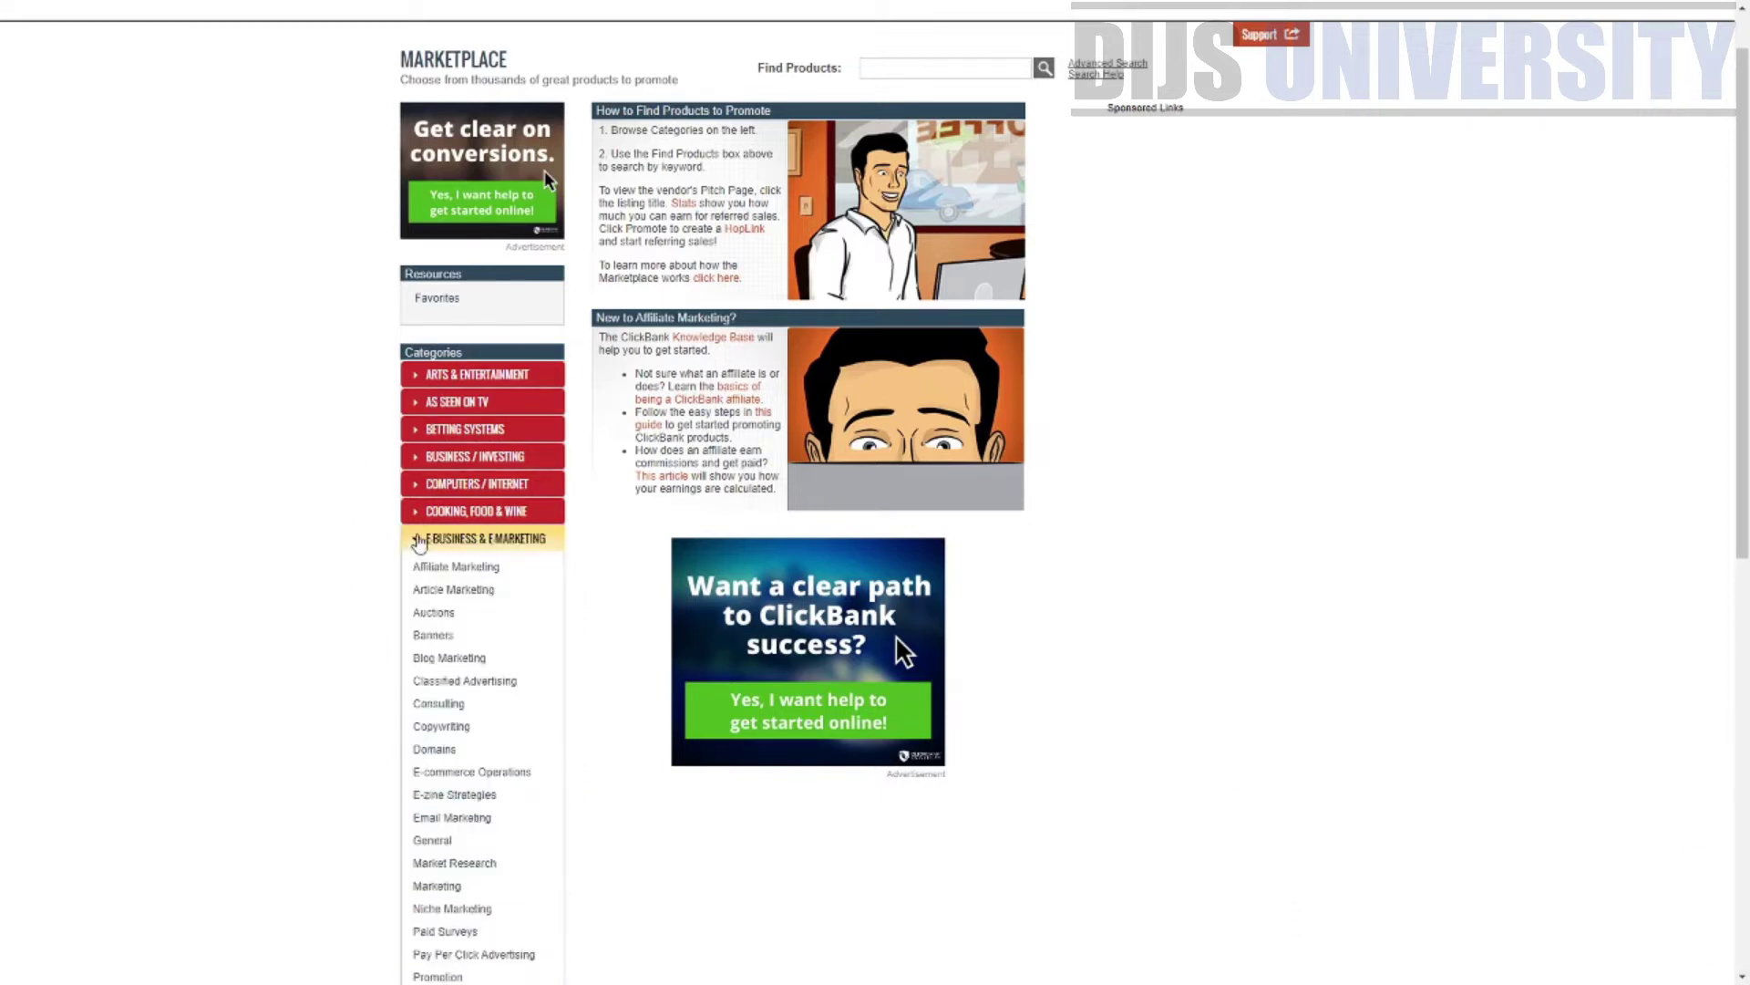
click(417, 545)
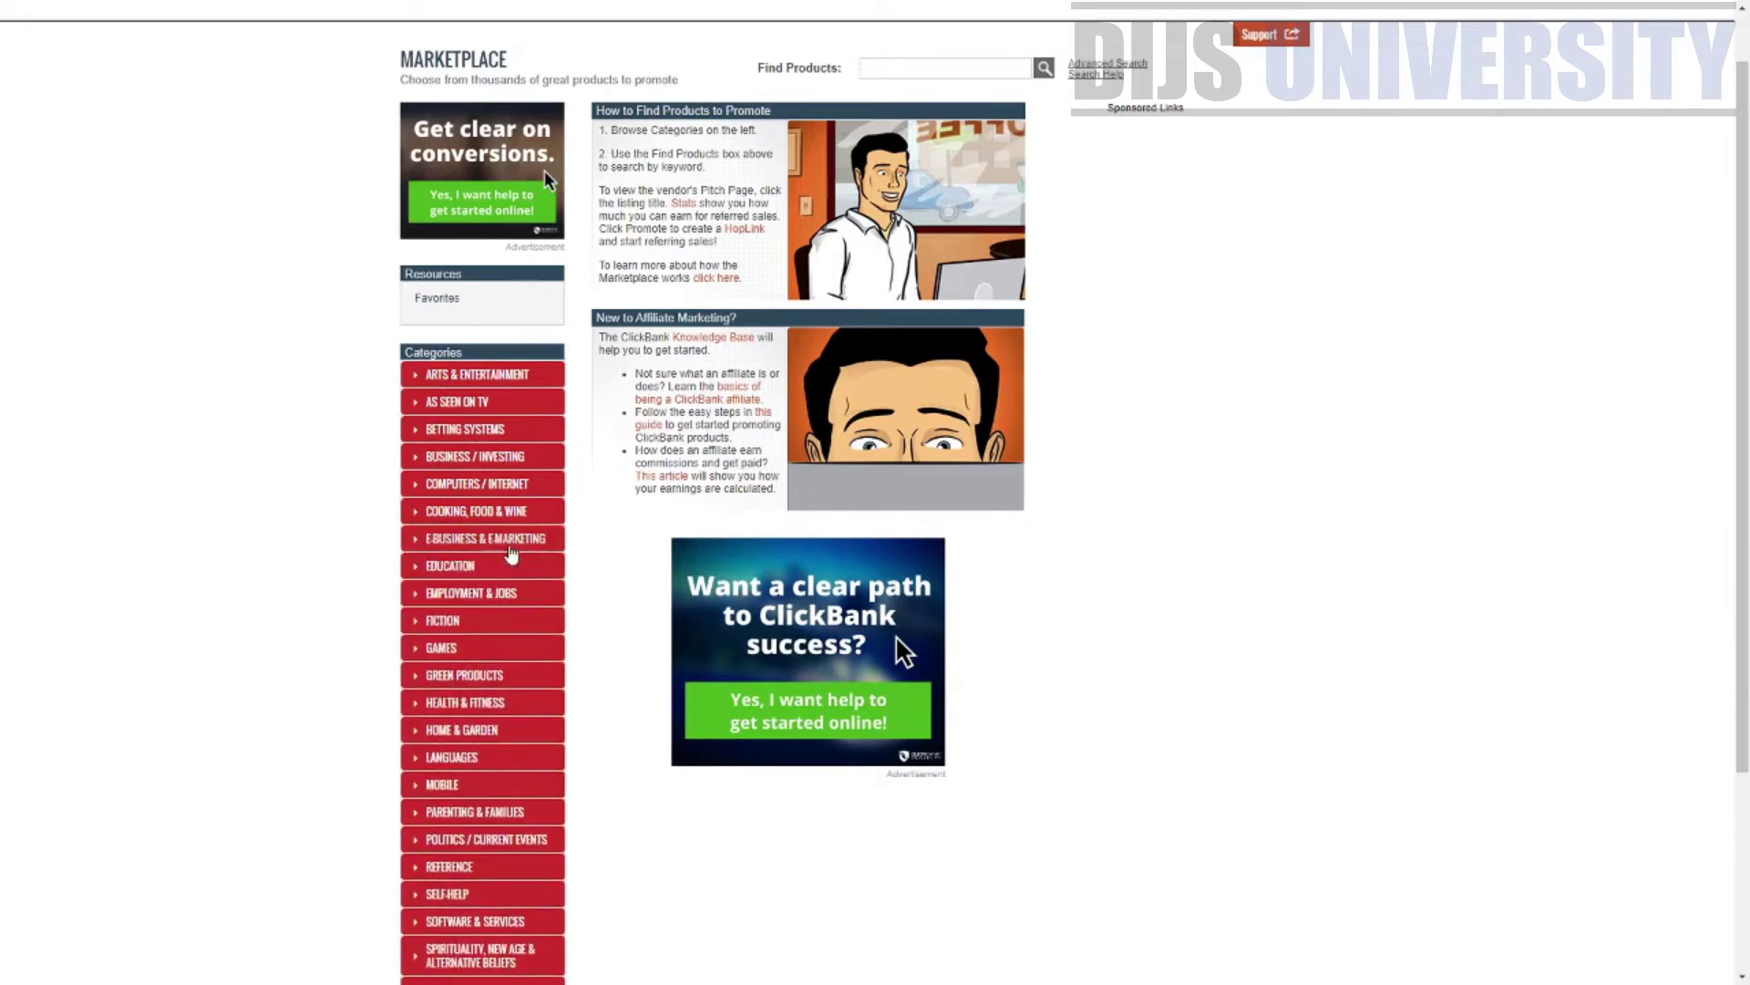
click(416, 567)
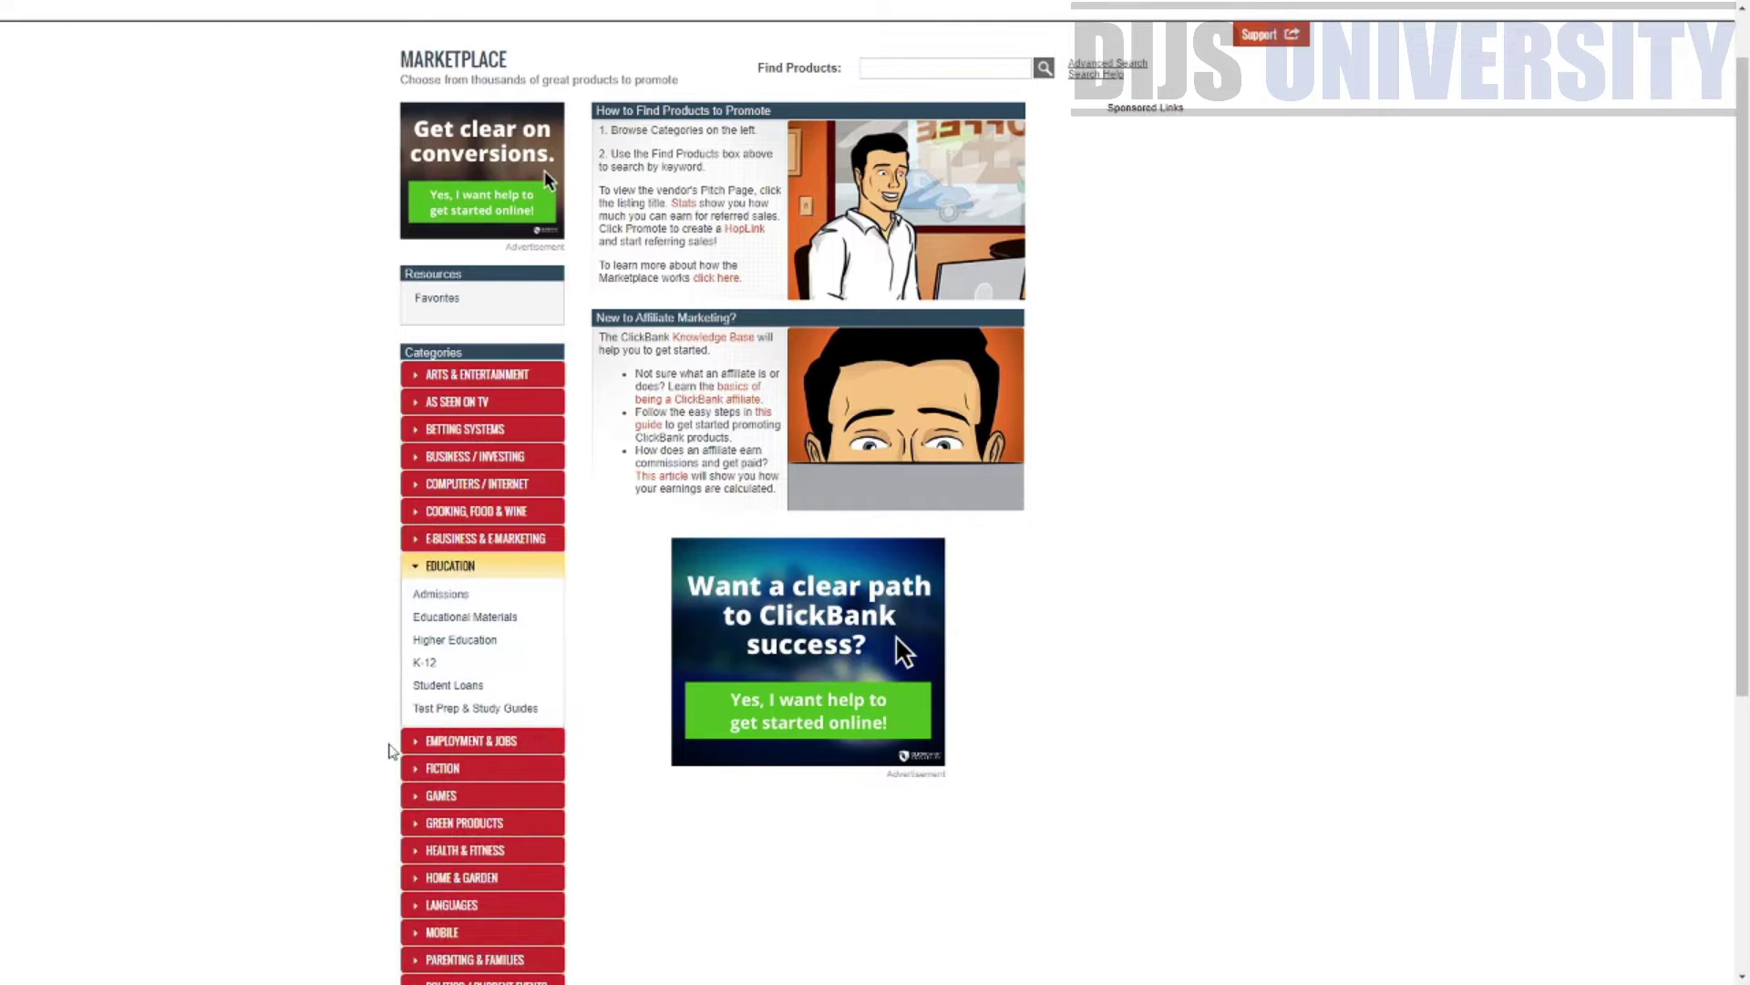
Step: List all marketplace products with an empty product search and sort the results by Gravity
scroll(1070, 328, up, 1)
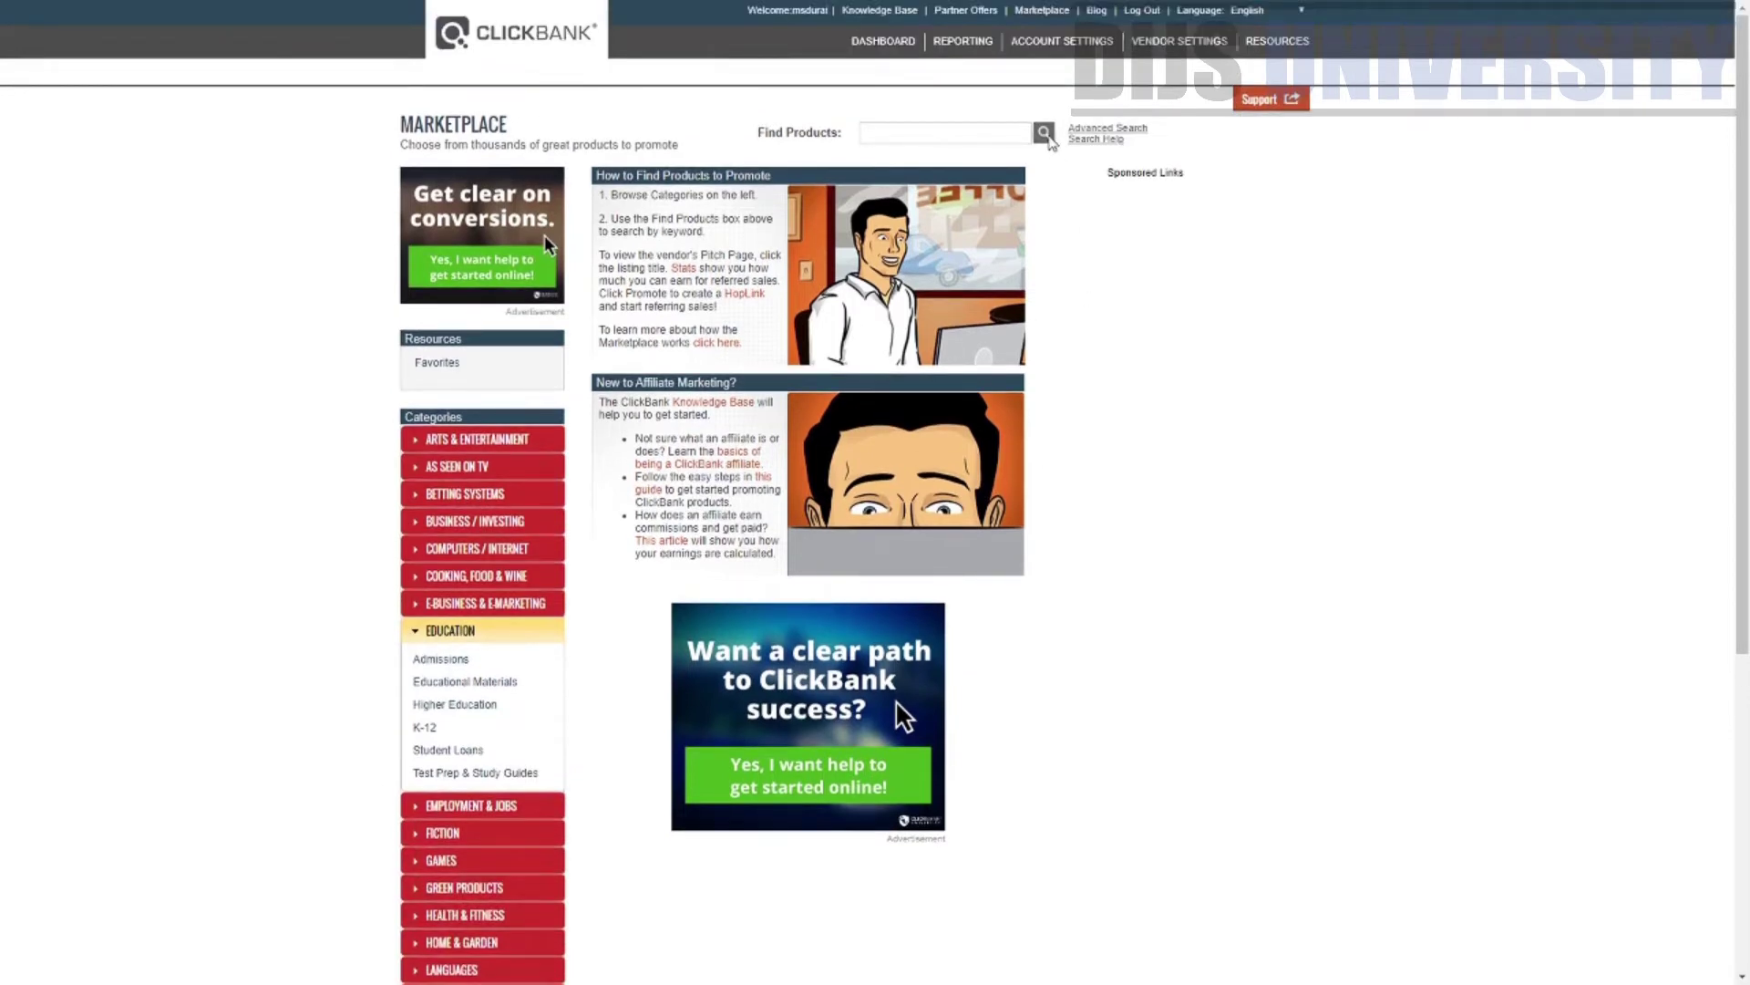
click(1045, 133)
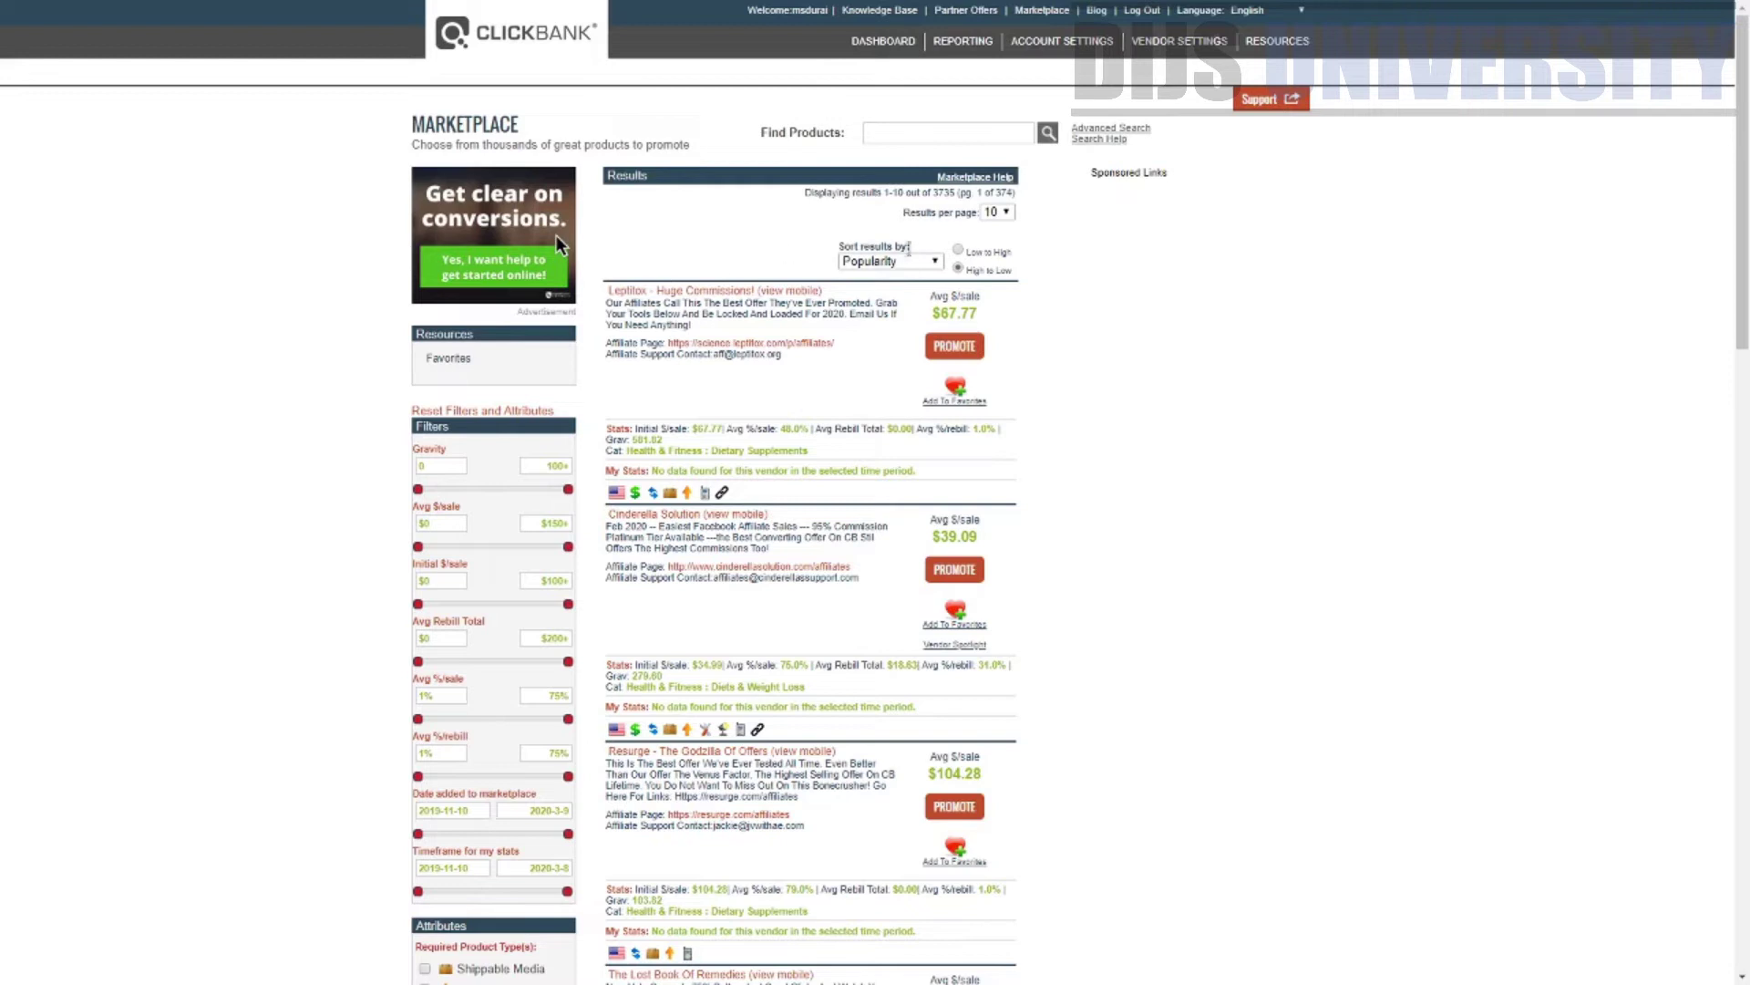
click(891, 364)
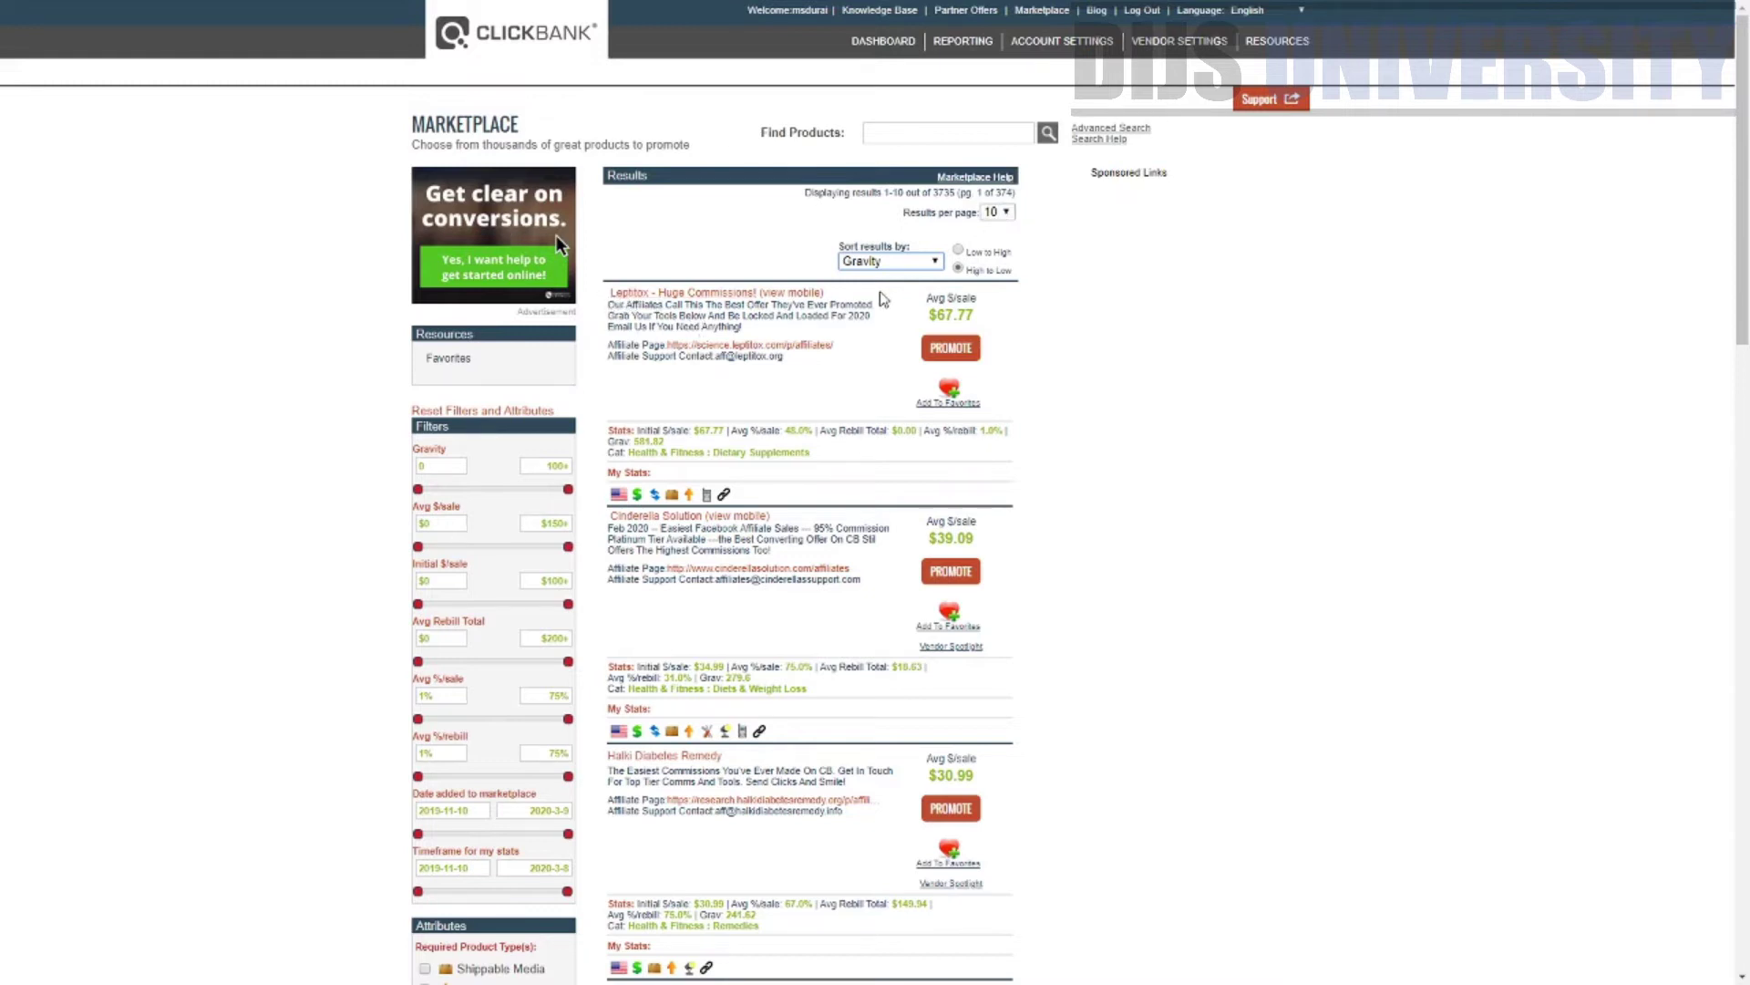
Step: Check the Leptitox listing's gravity and look through the remaining results to The 12 Minute Affiliate System
drag(866, 294, 583, 308)
drag(665, 442, 636, 436)
scroll(759, 448, down, 3)
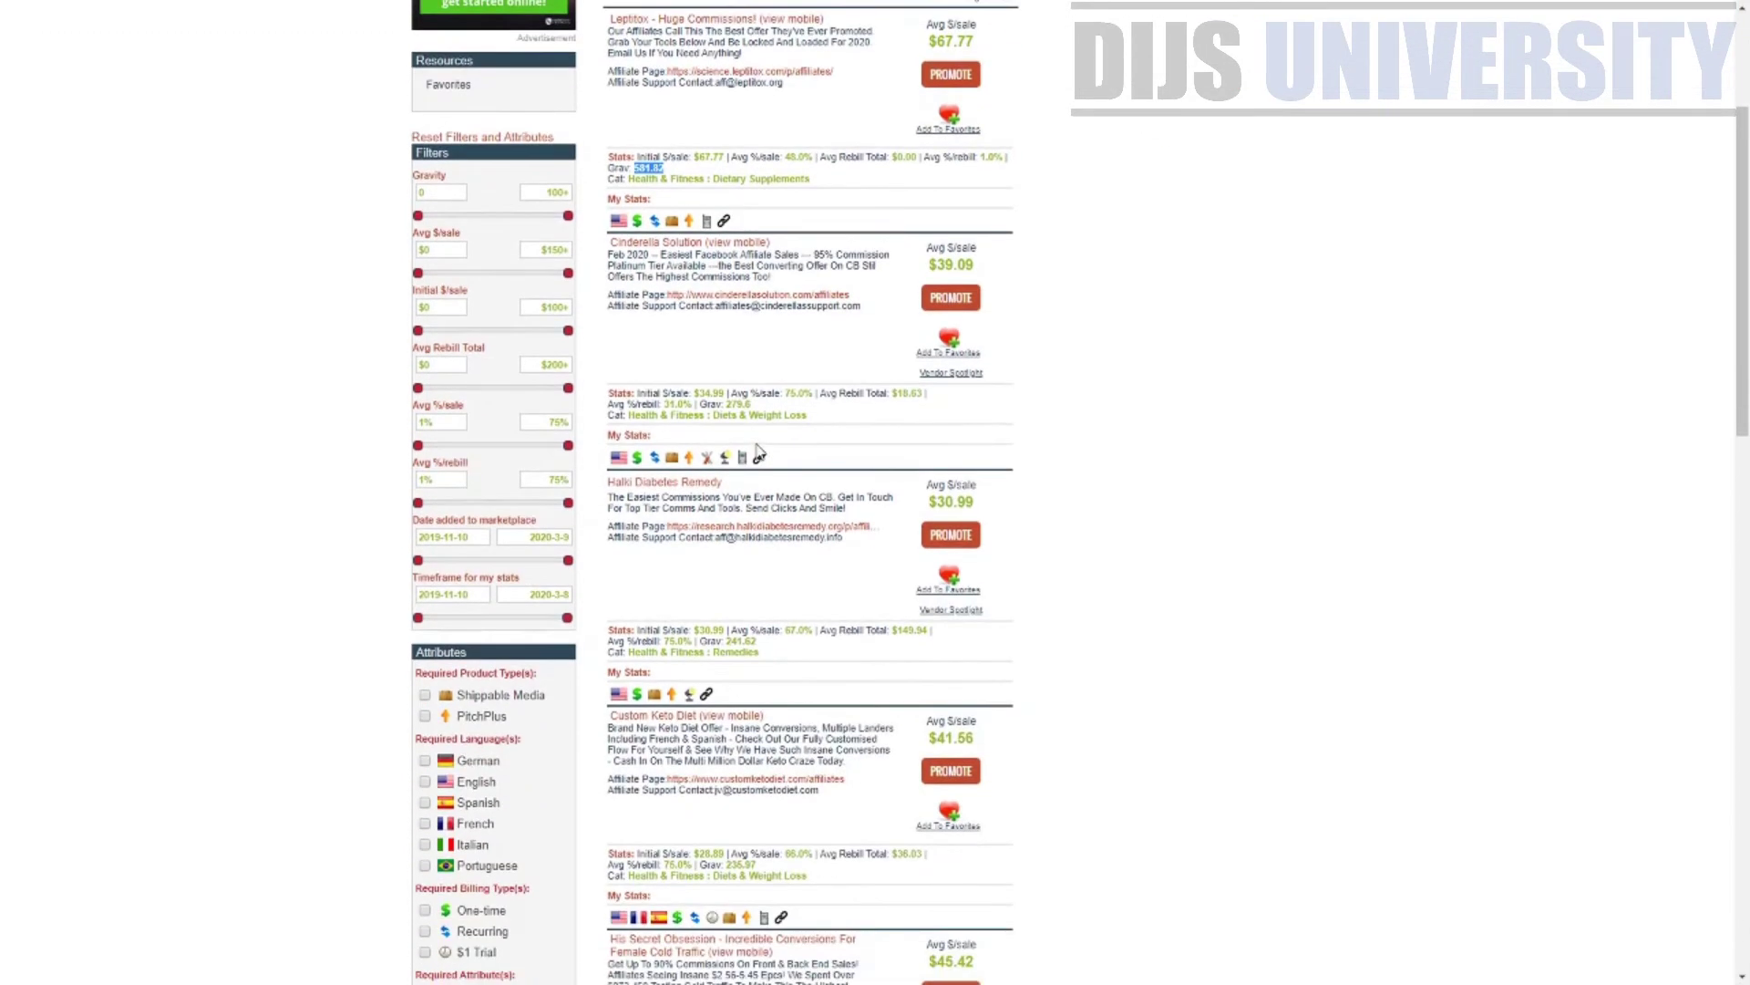
scroll(775, 449, down, 4)
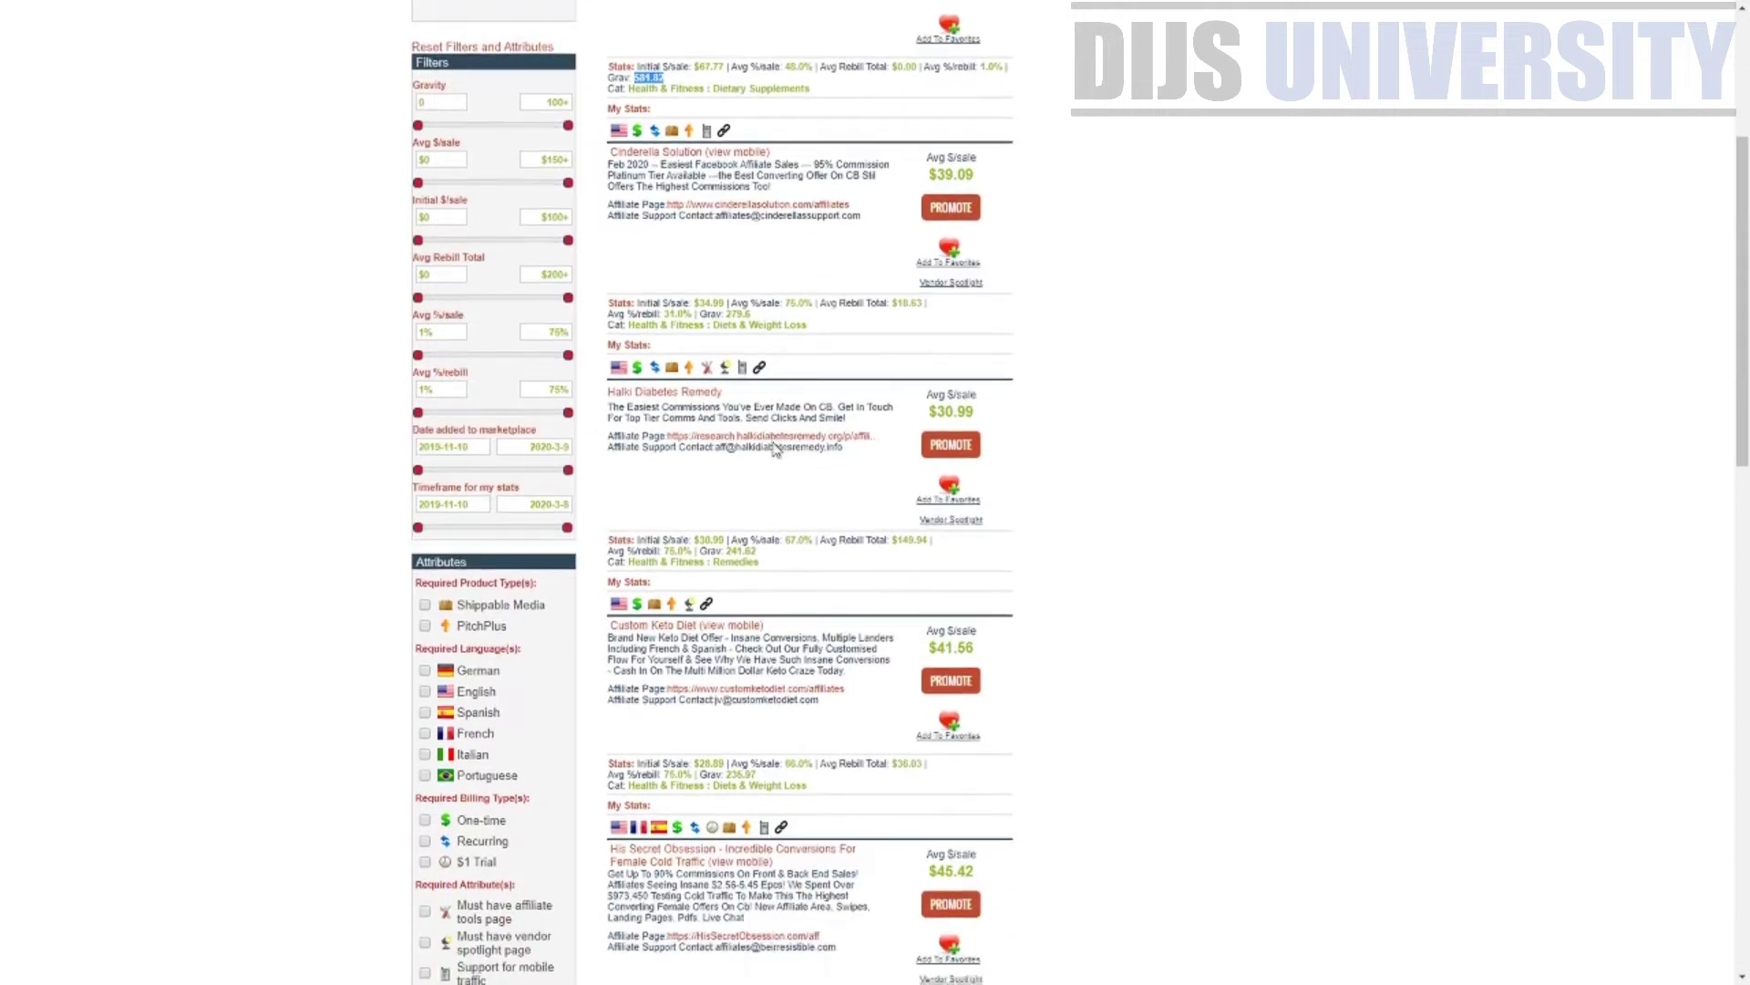
scroll(774, 449, down, 5)
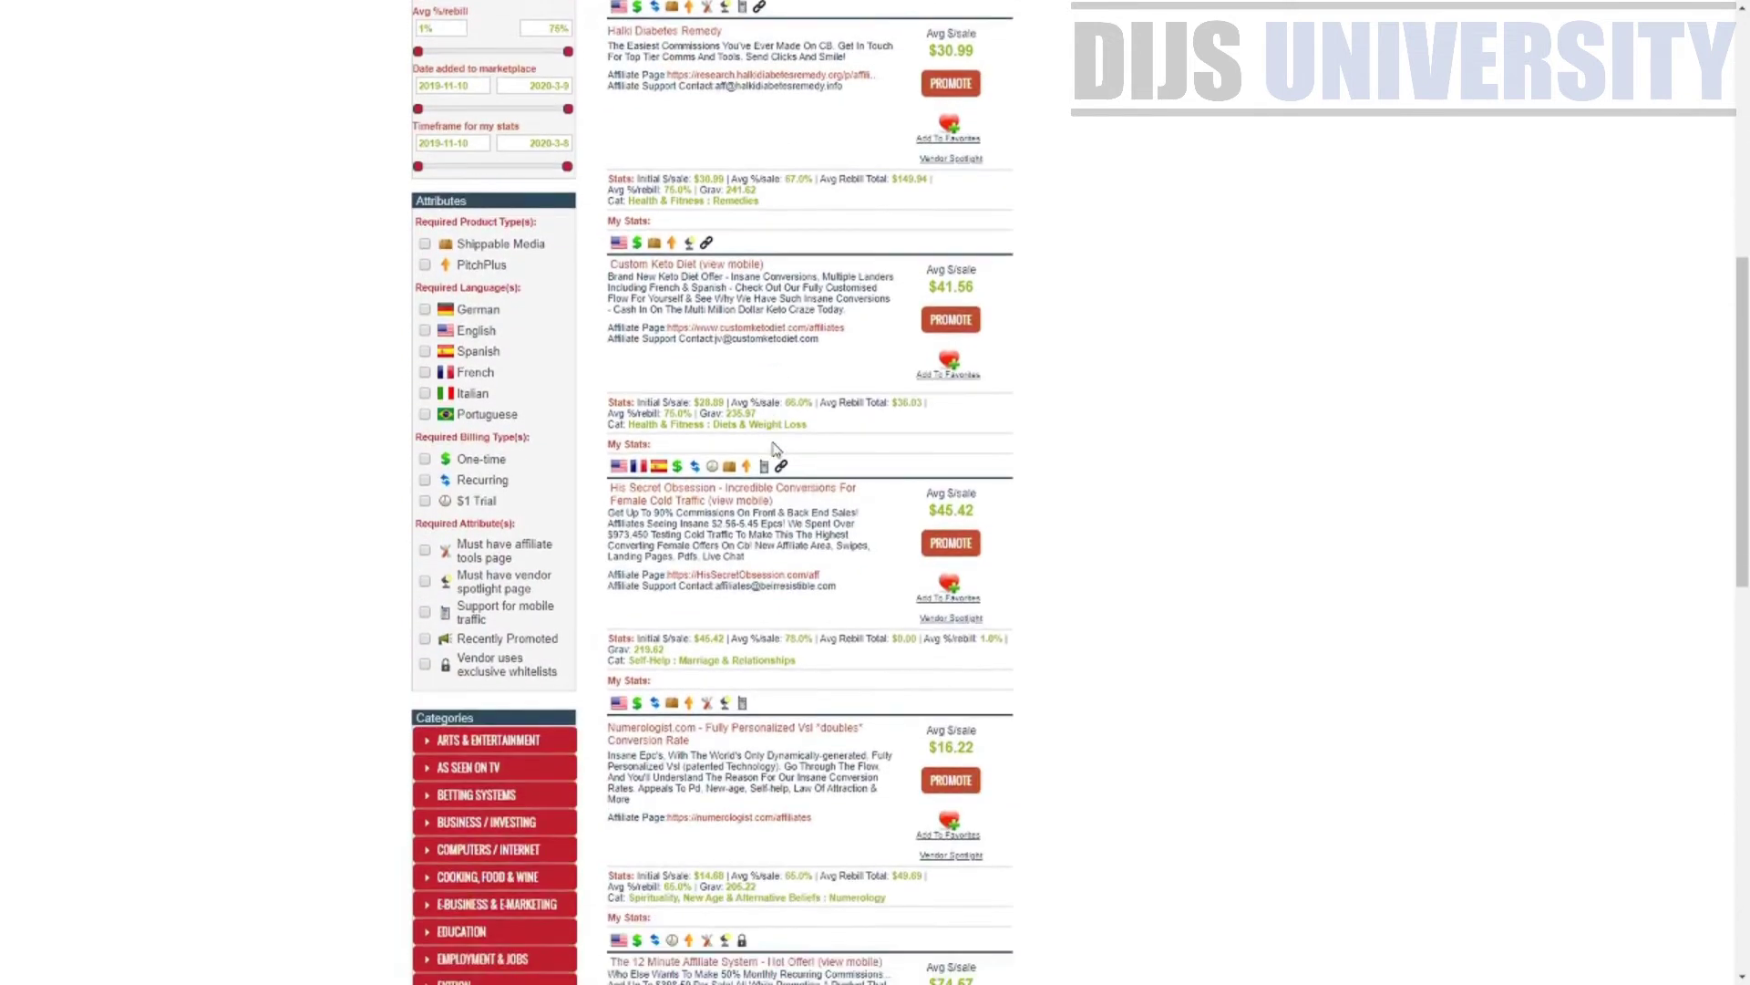
scroll(751, 449, down, 3)
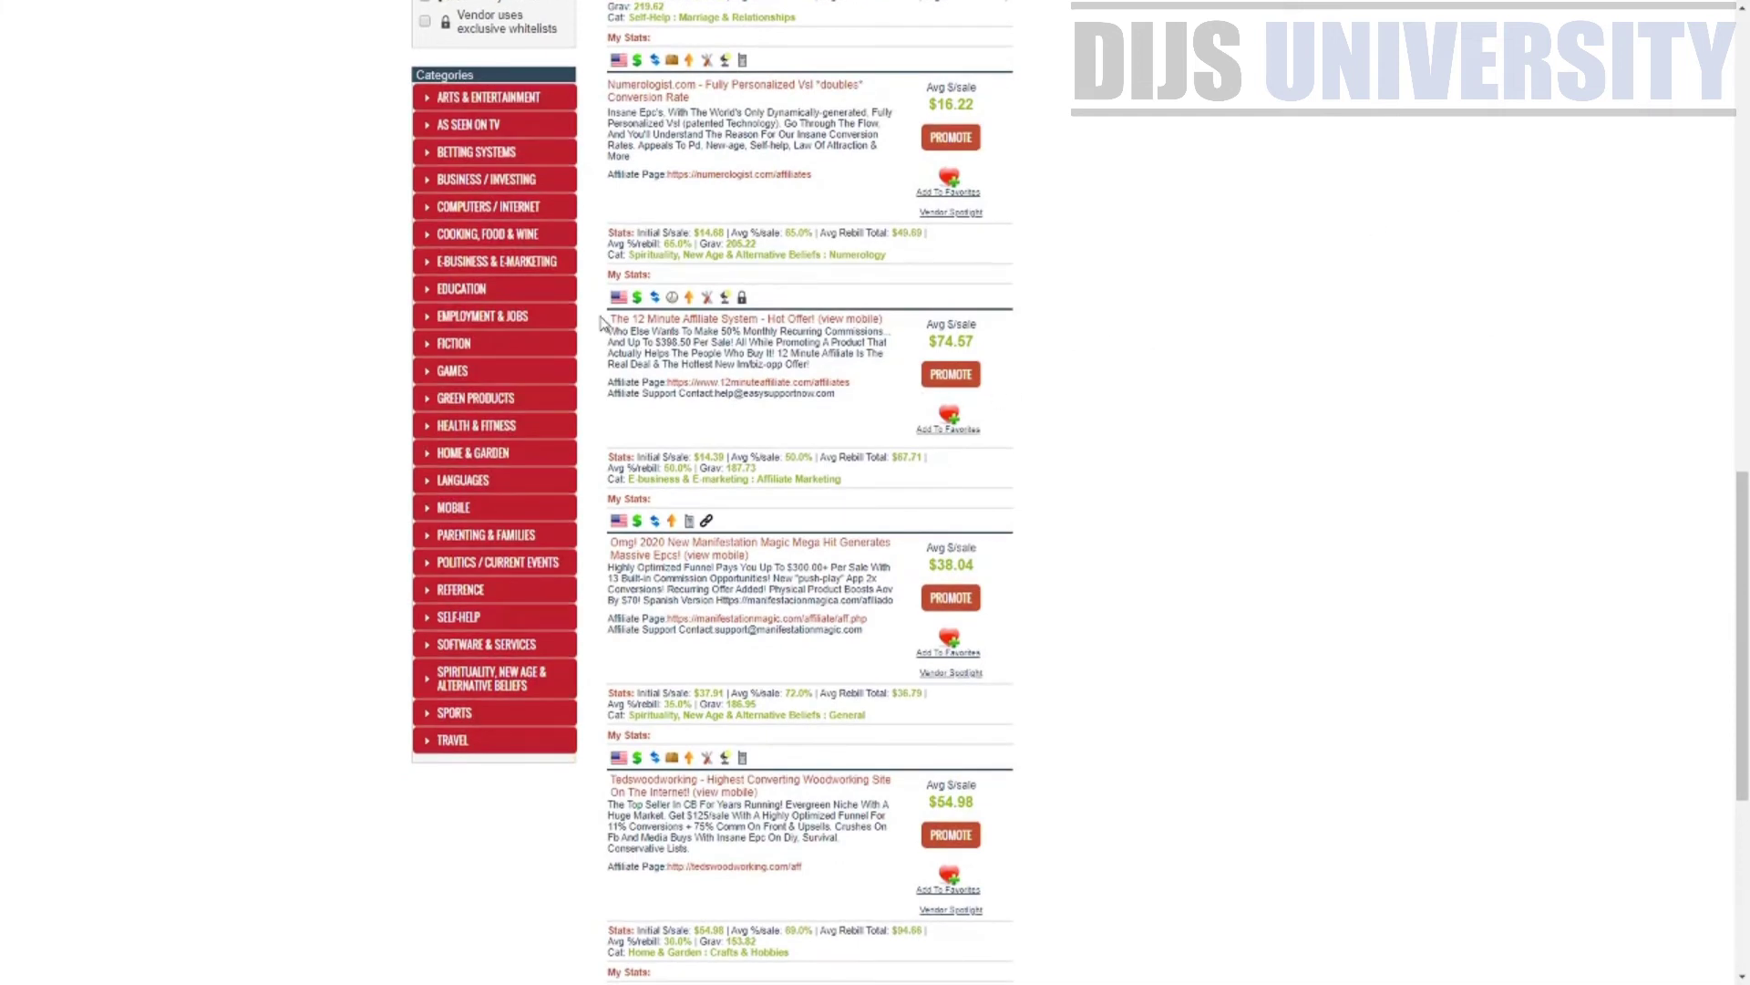
Step: Review the earnings, rebill and gravity stats of The 12 Minute Affiliate System and open its affiliate page
drag(601, 321, 901, 337)
click(901, 337)
drag(694, 456, 749, 465)
drag(857, 458, 923, 459)
click(876, 486)
drag(725, 467, 765, 474)
click(719, 386)
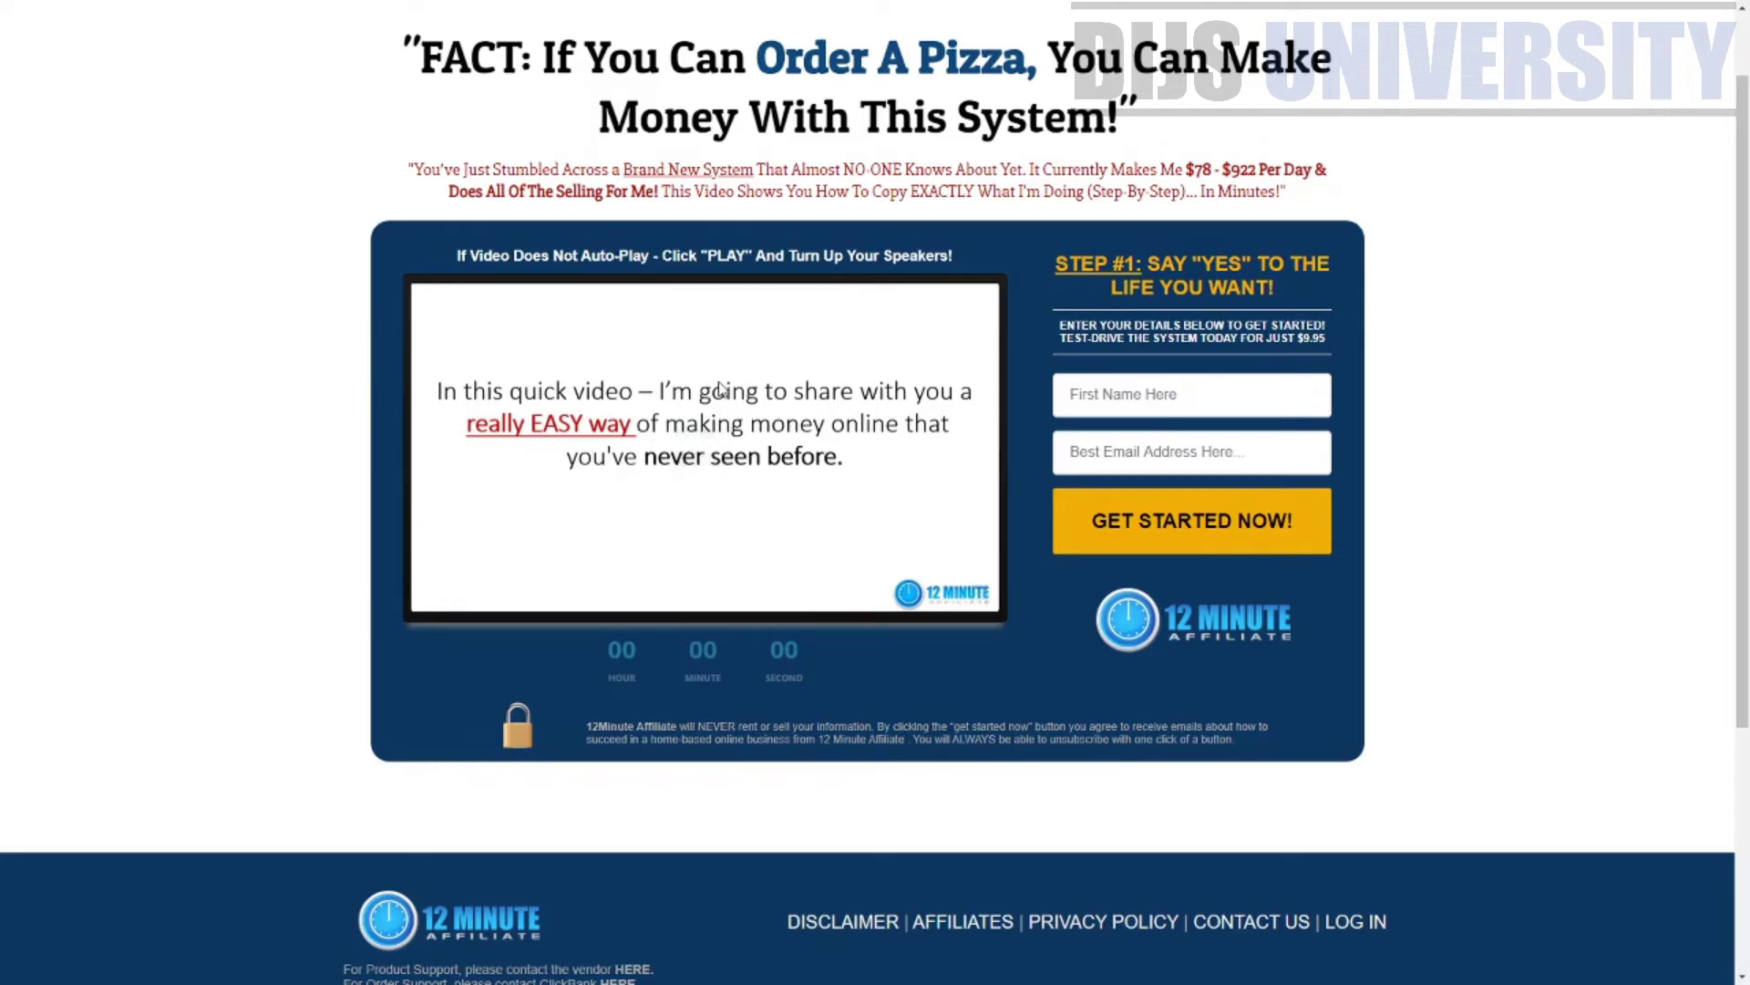
Step: Examine the 12 Minute Affiliate sales page, including its headline, sign-up form and footer information
drag(419, 59, 1333, 61)
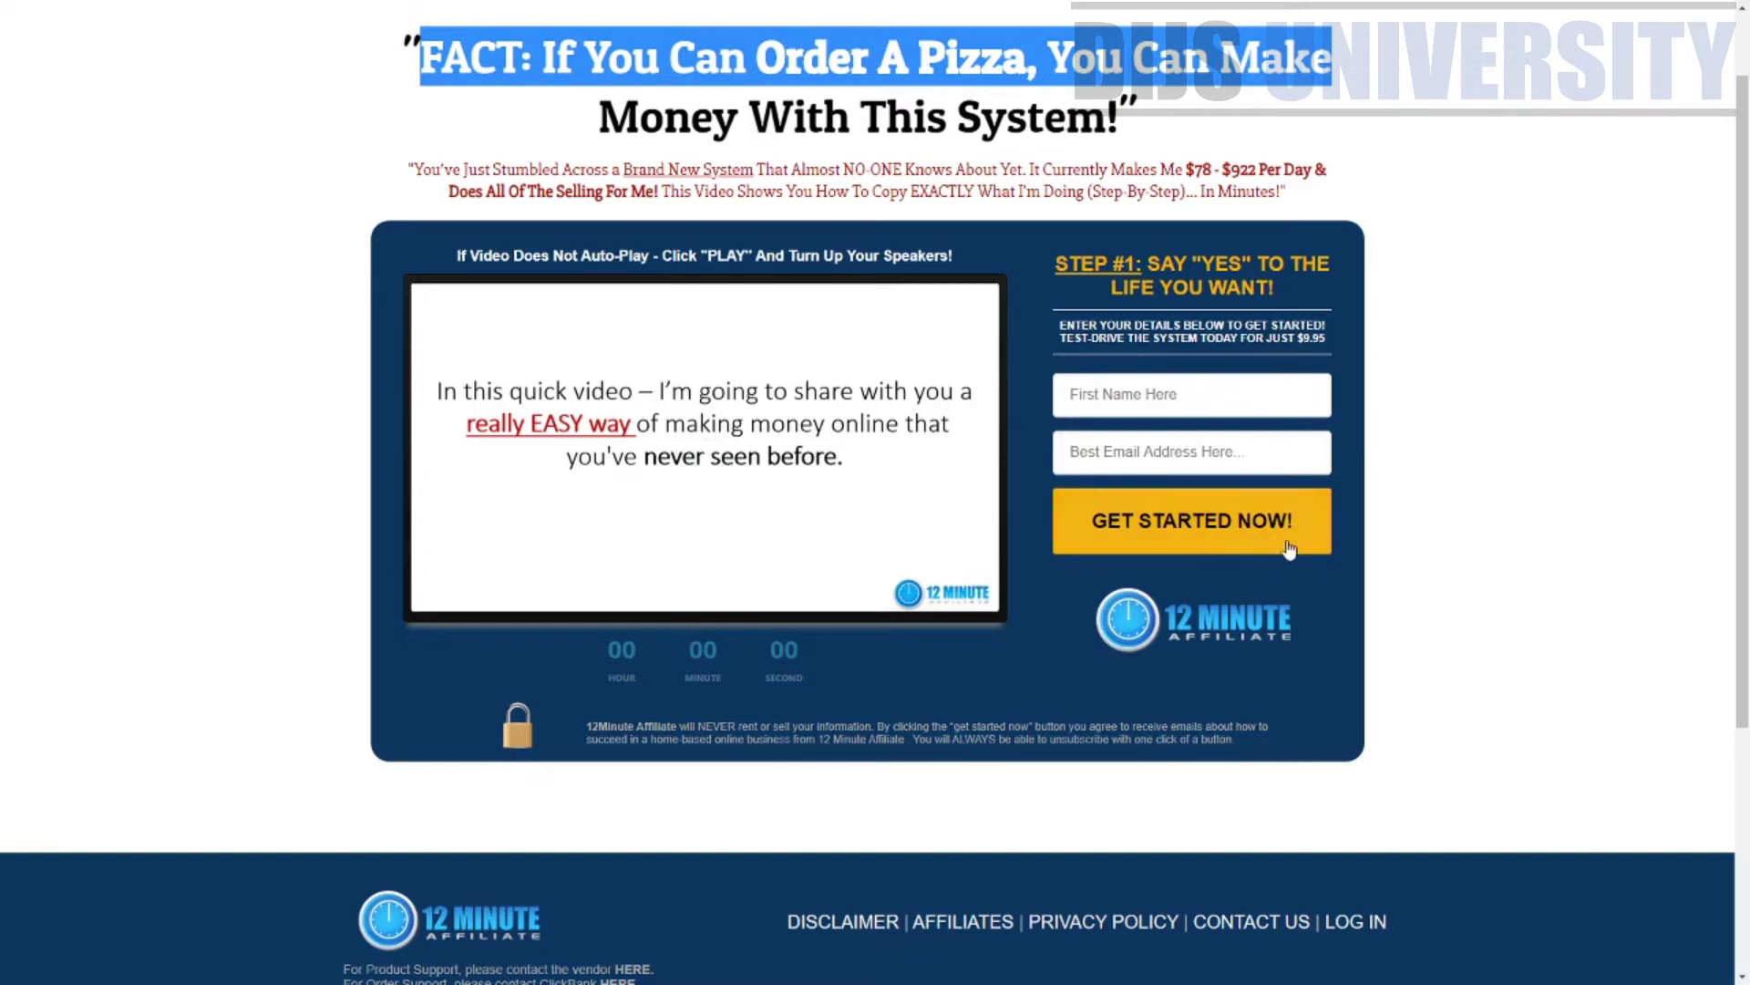
scroll(1258, 696, down, 4)
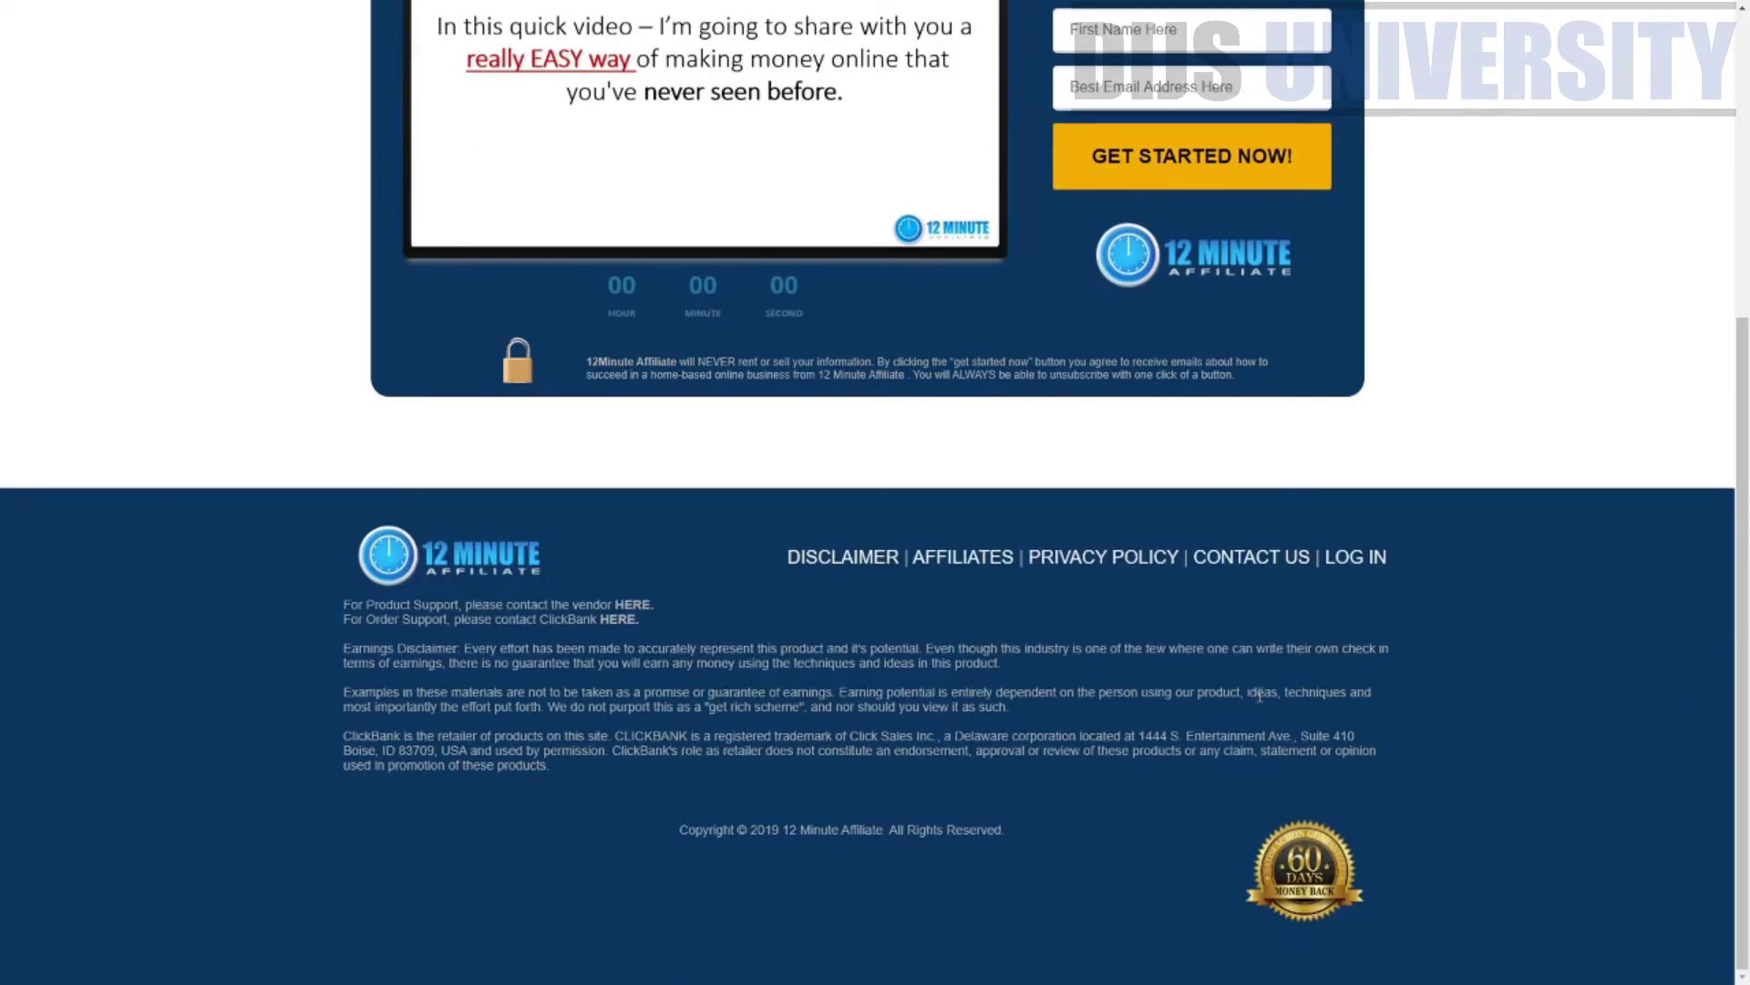
scroll(1258, 696, up, 5)
scroll(1276, 698, down, 5)
scroll(1304, 702, up, 5)
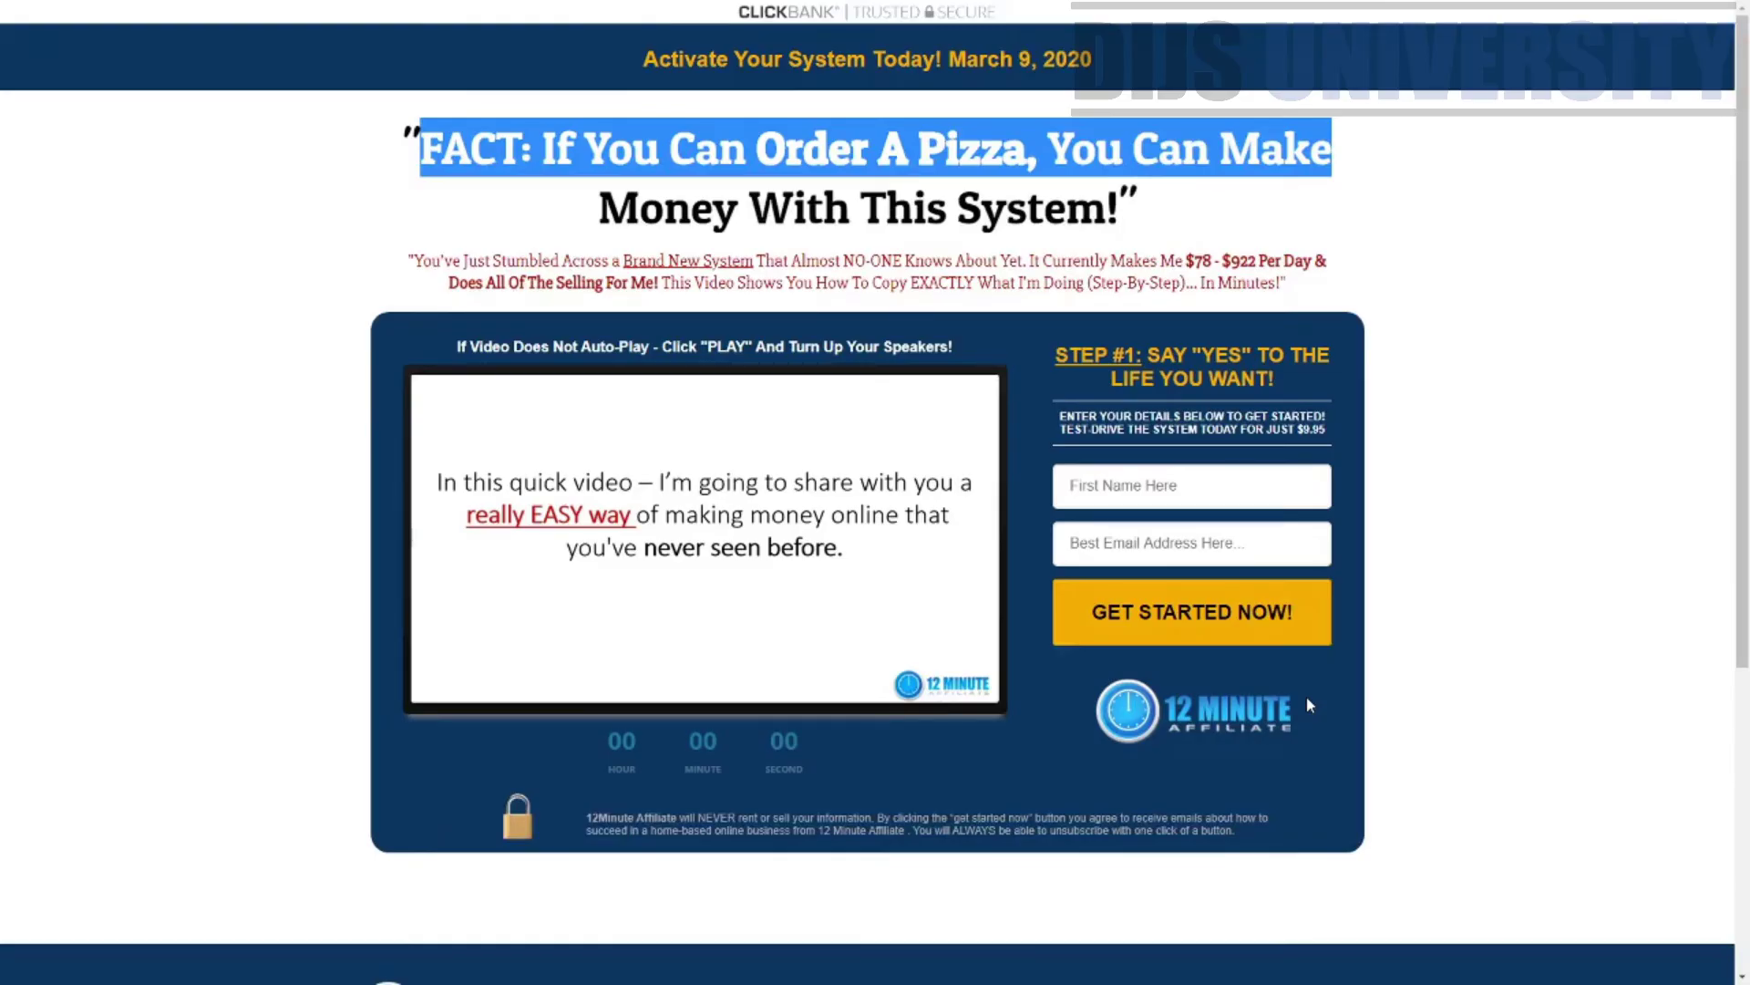
click(1540, 483)
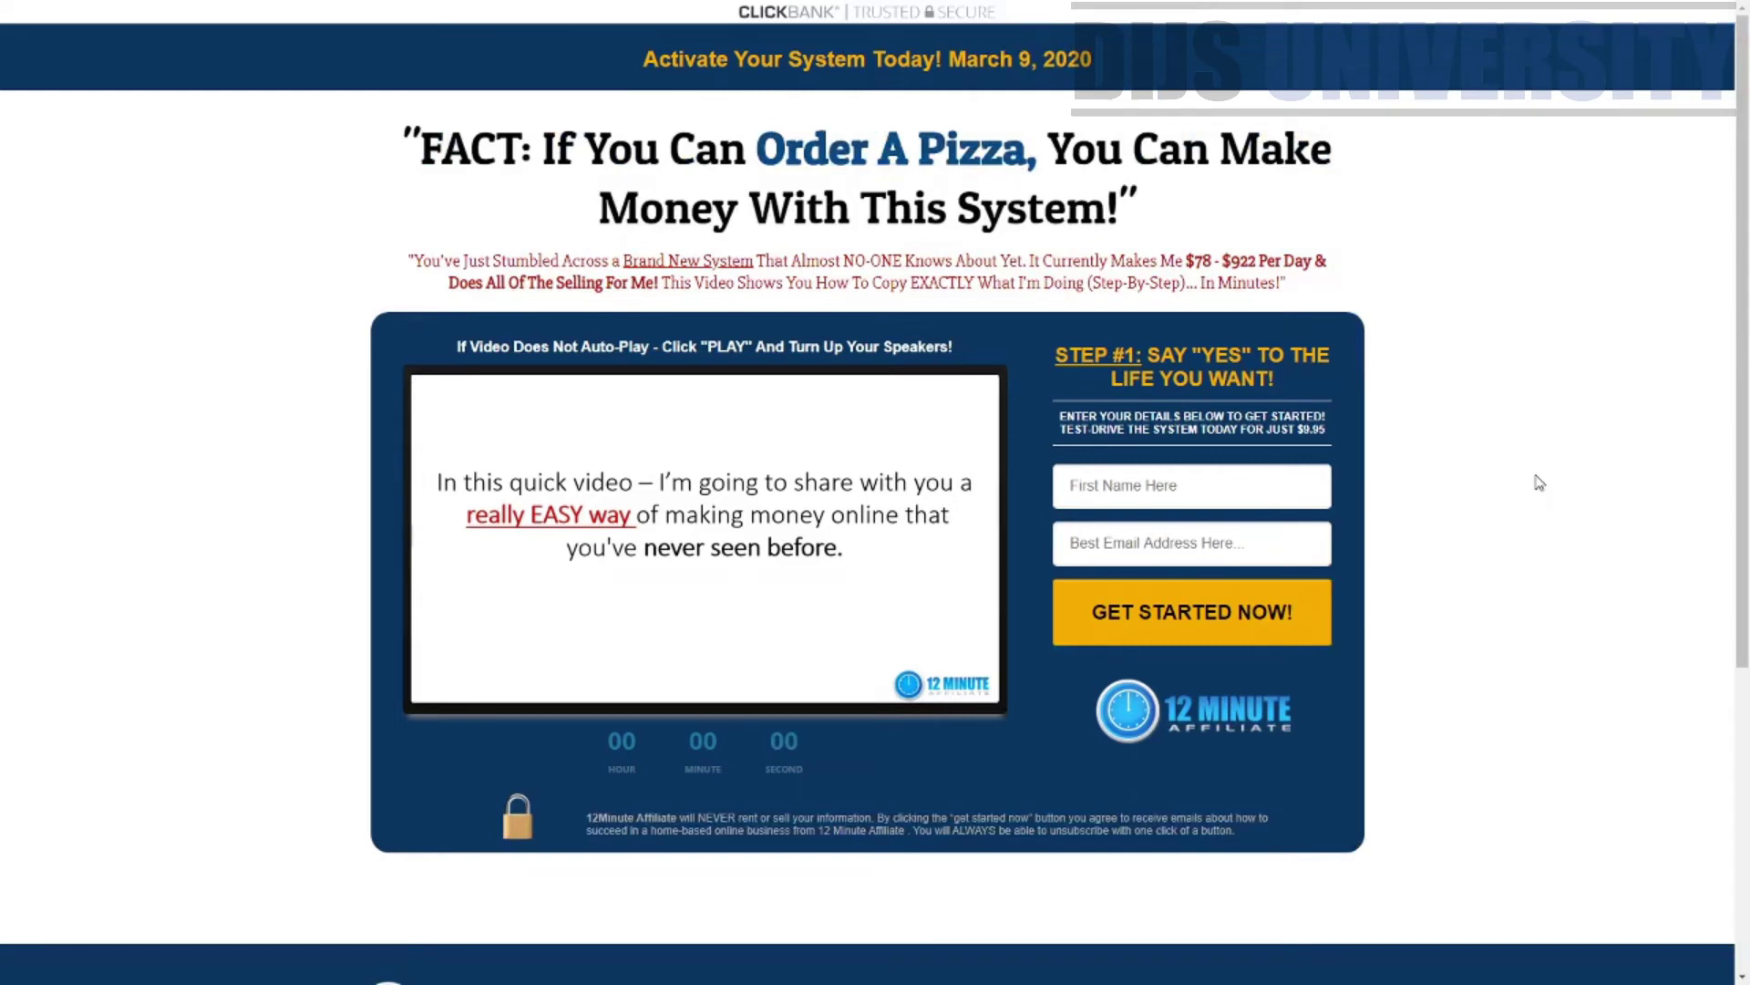
Step: Switch to the 12 Minute Affiliate partner page and examine its "Multiple Ways To Earn Commissions" section
key(ctrl+Tab)
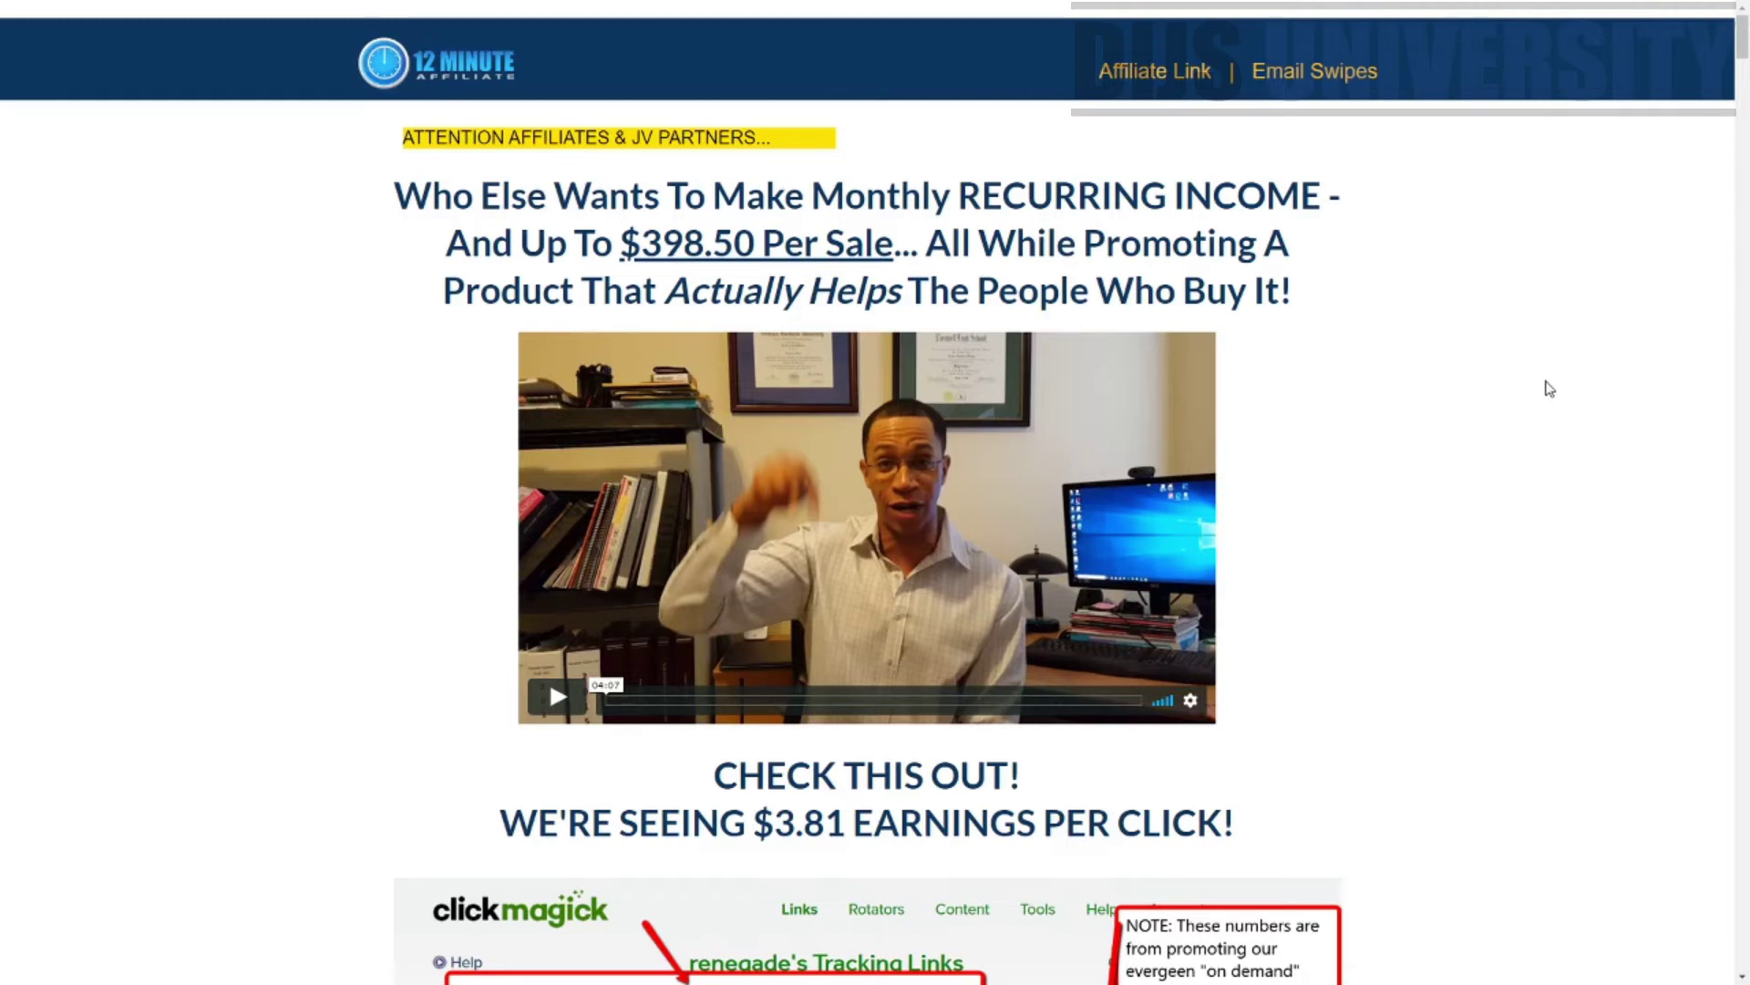
drag(1743, 36, 1743, 128)
scroll(1258, 258, down, 5)
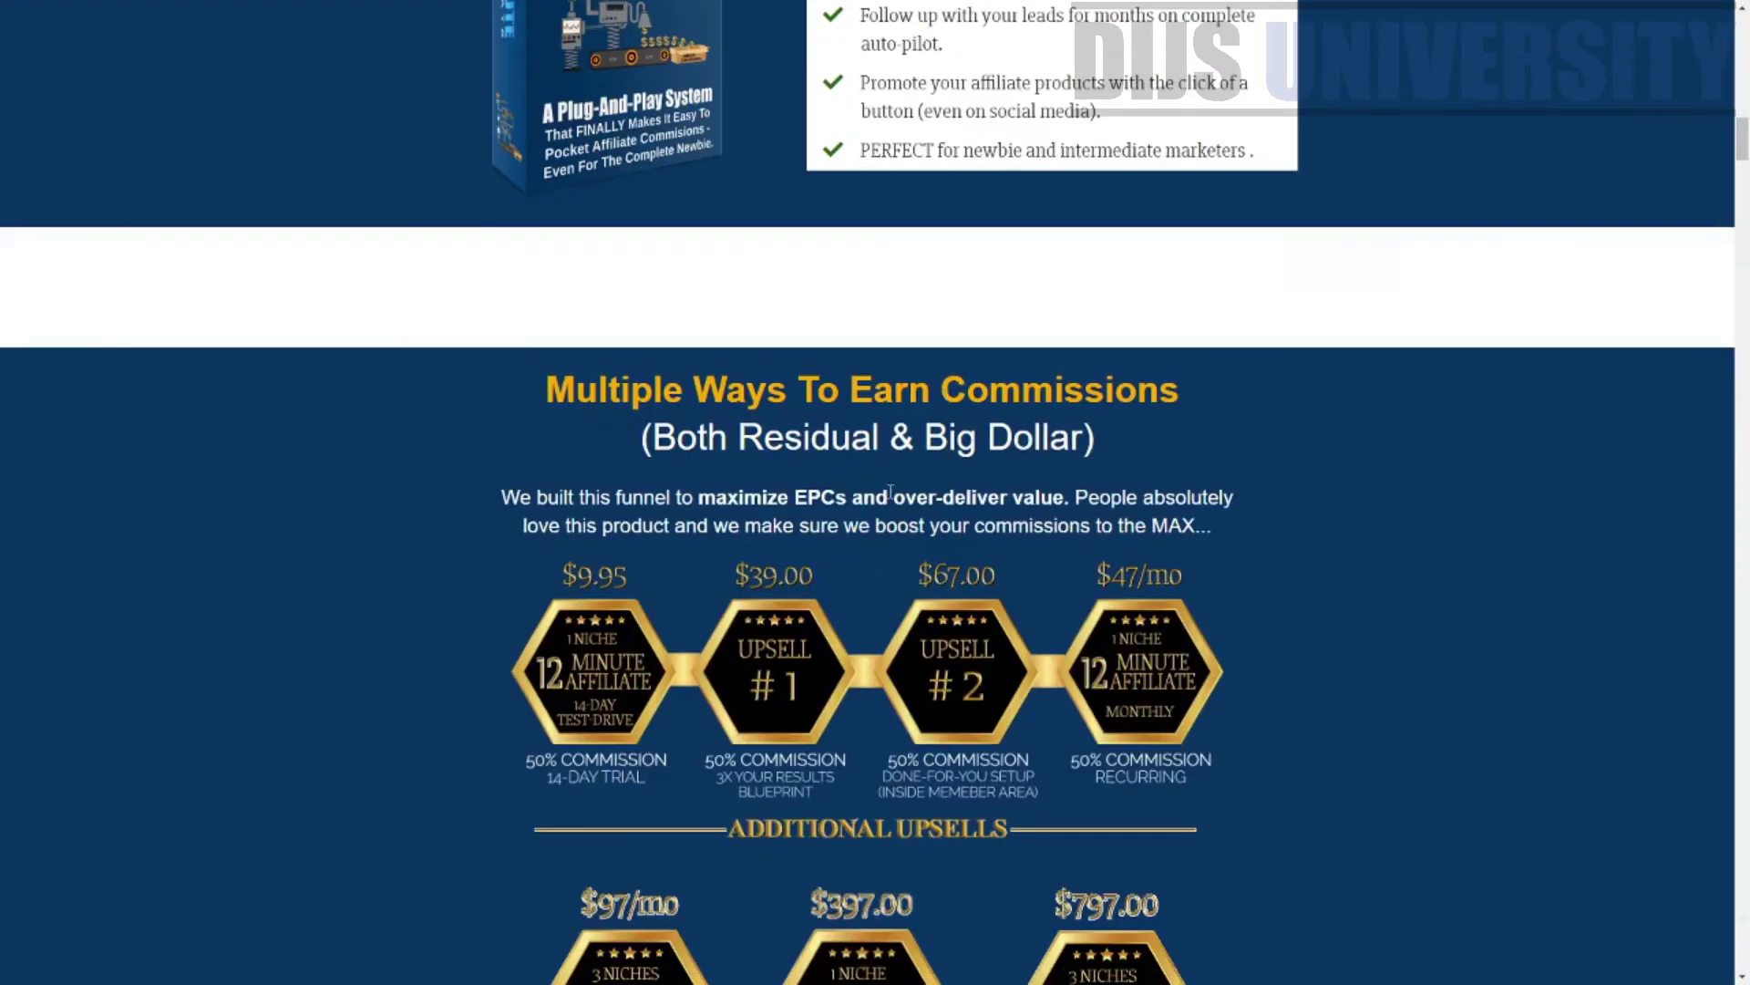
drag(538, 211, 1181, 246)
scroll(673, 367, down, 1)
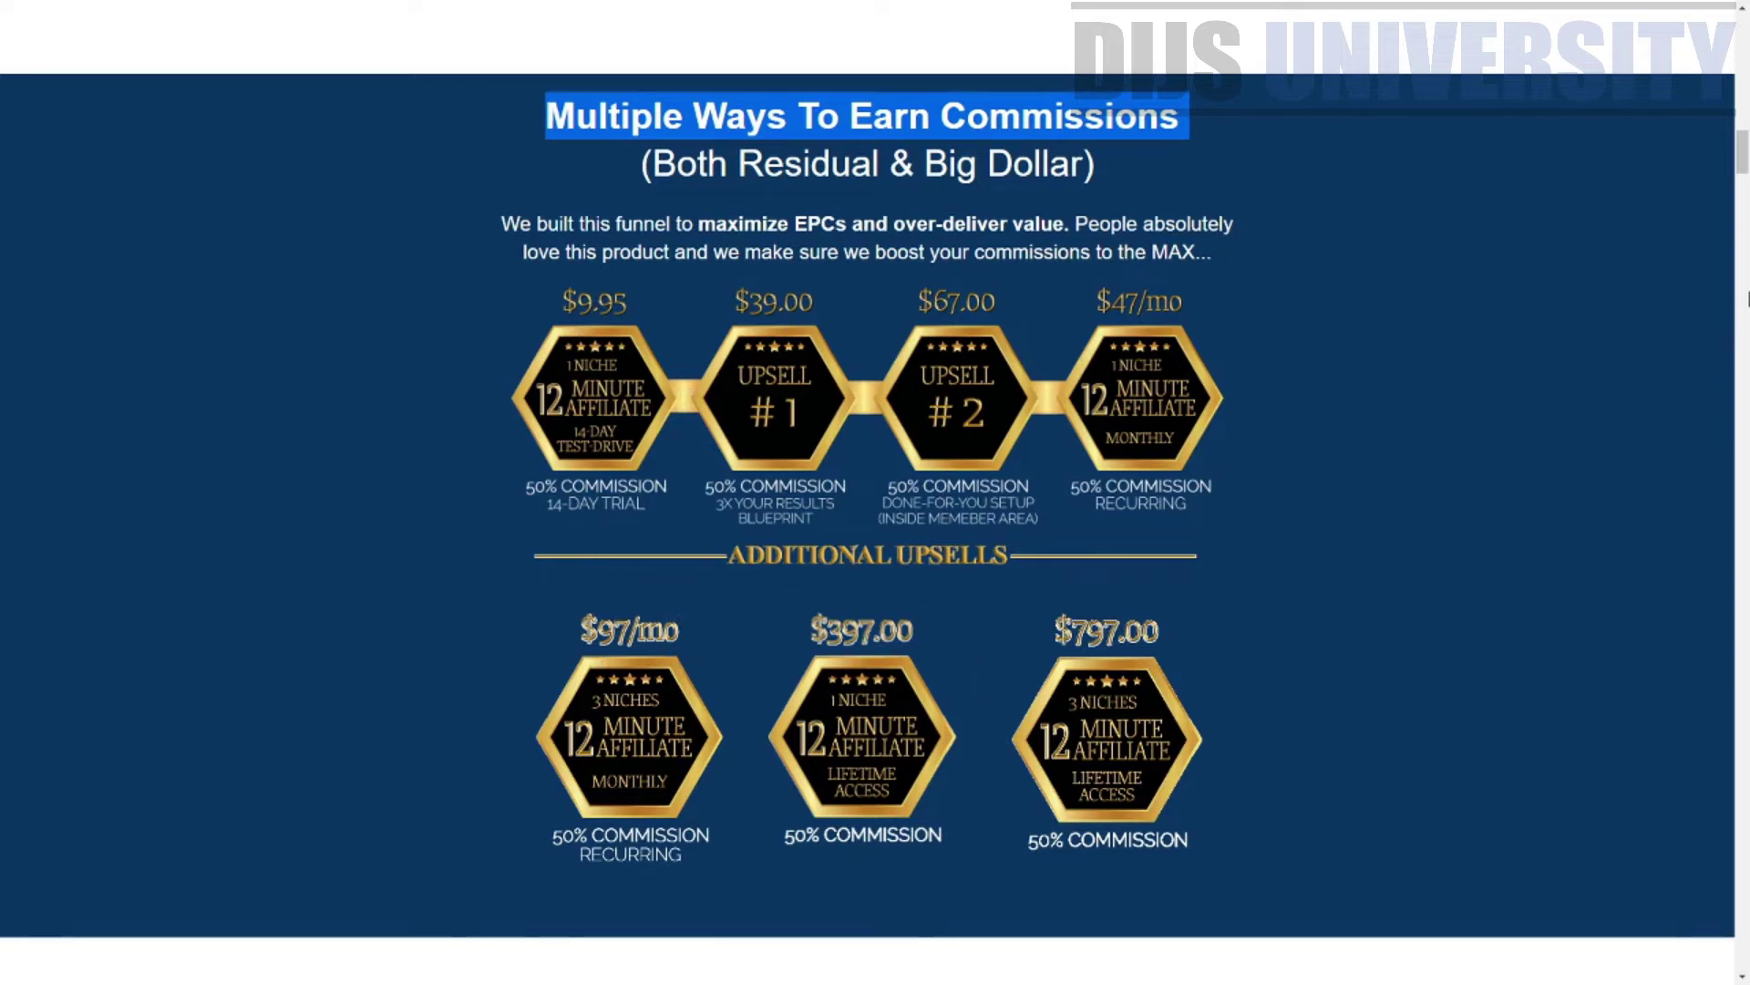
drag(1742, 151, 1639, 11)
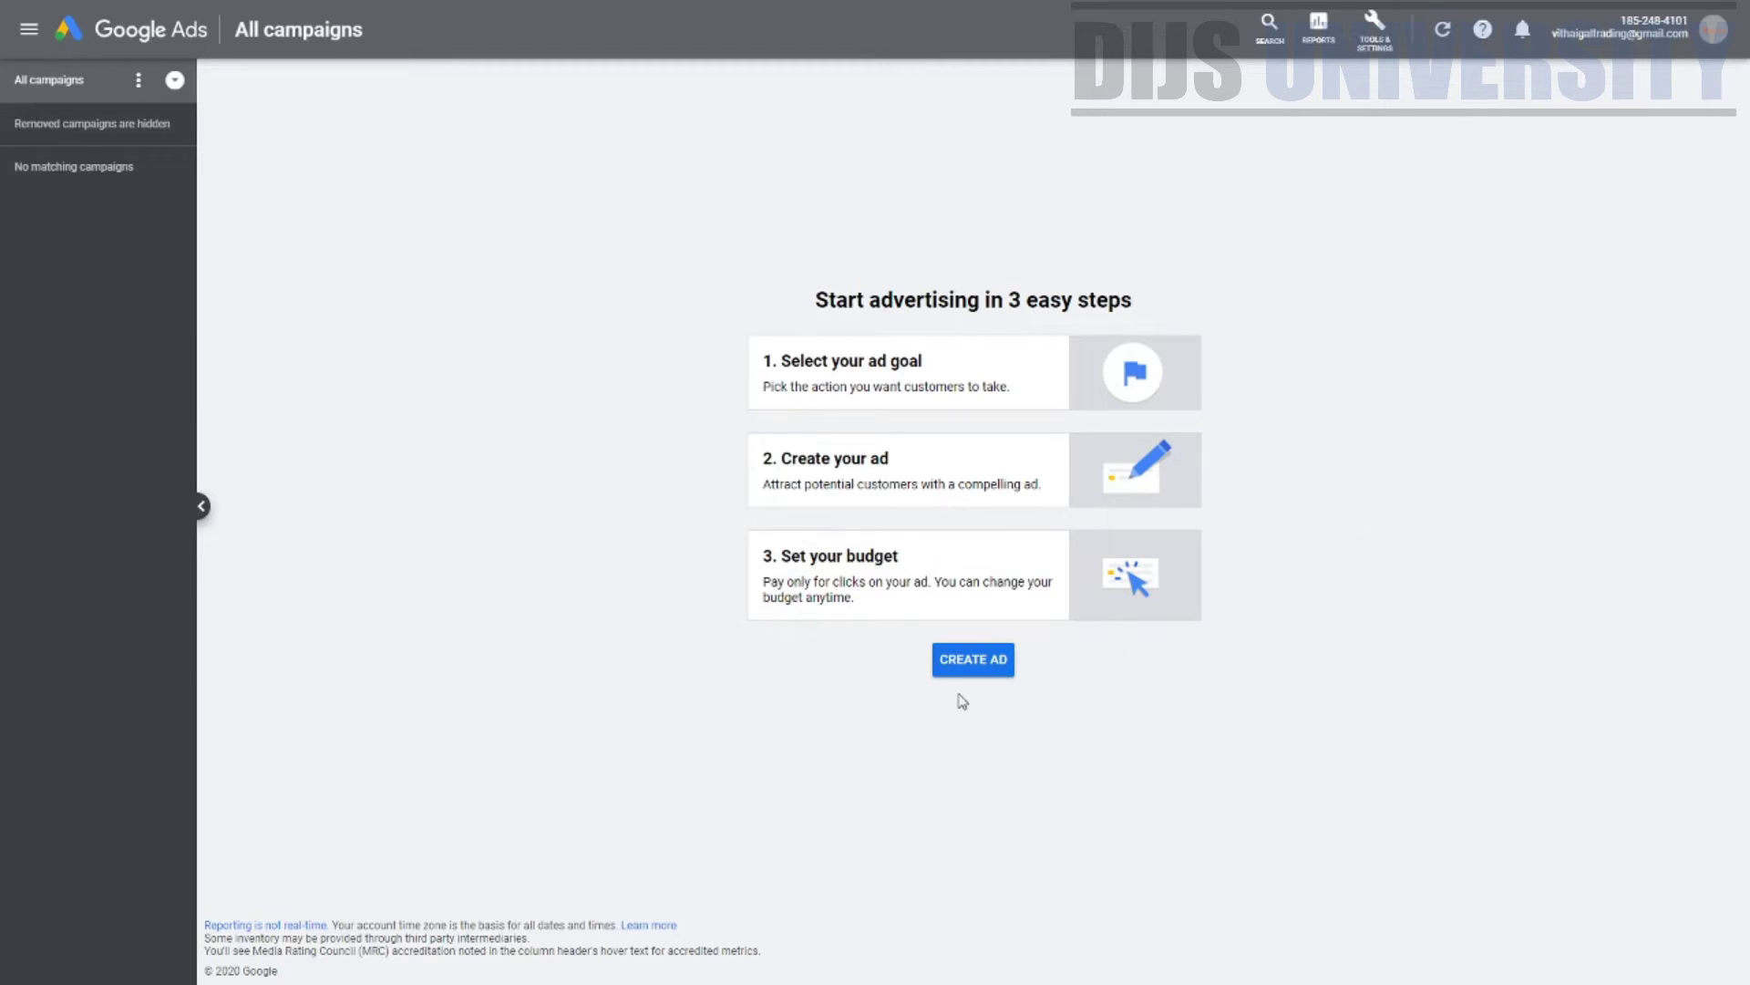
Step: Start a new ad in Google Ads with "Get more website sales or sign-ups" as the main advertising goal
click(981, 668)
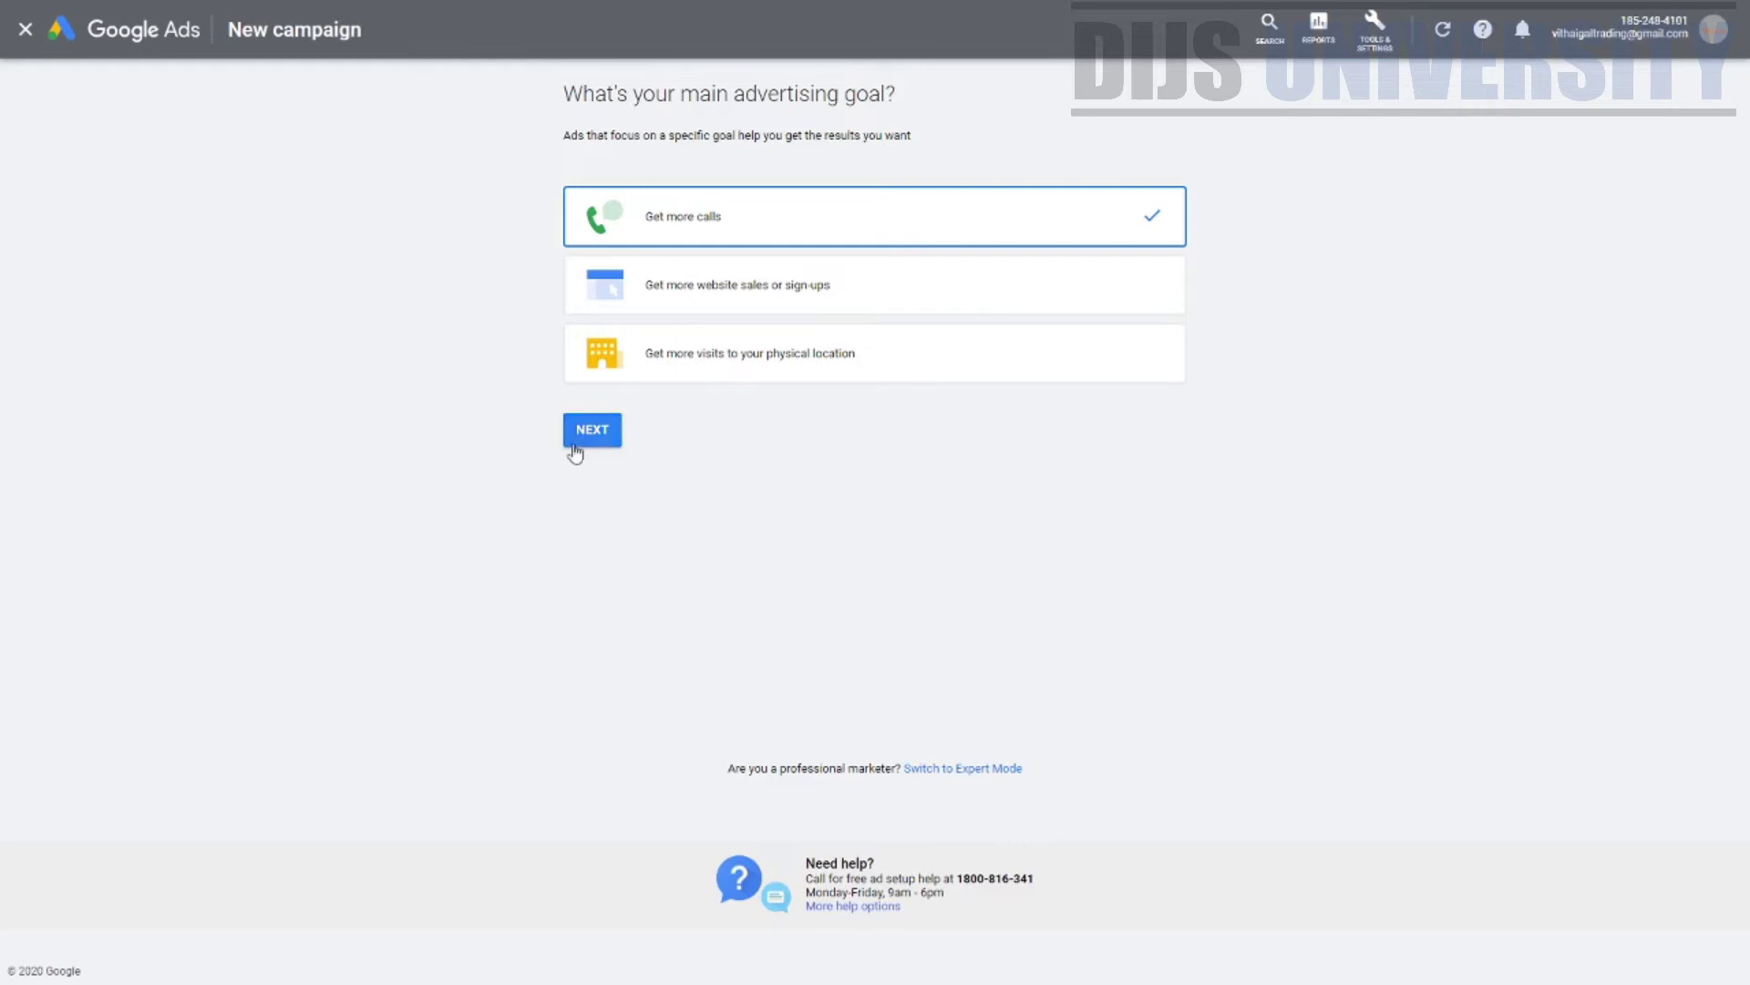
drag(590, 95, 916, 100)
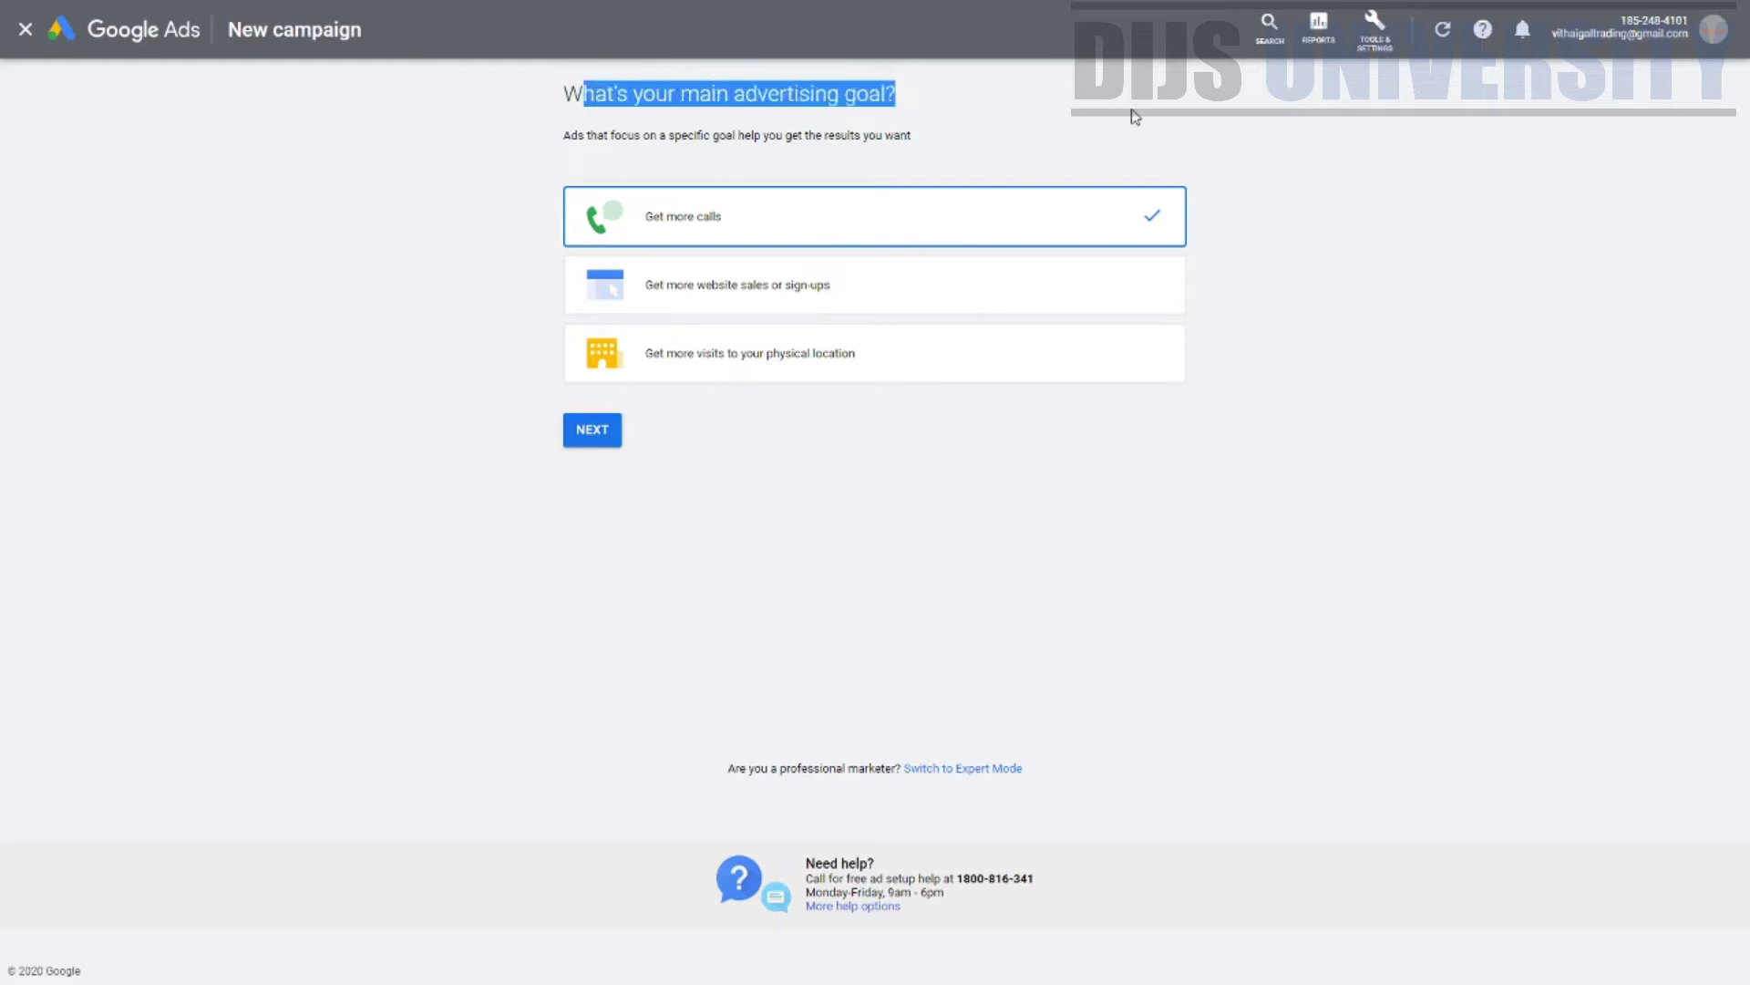
click(703, 300)
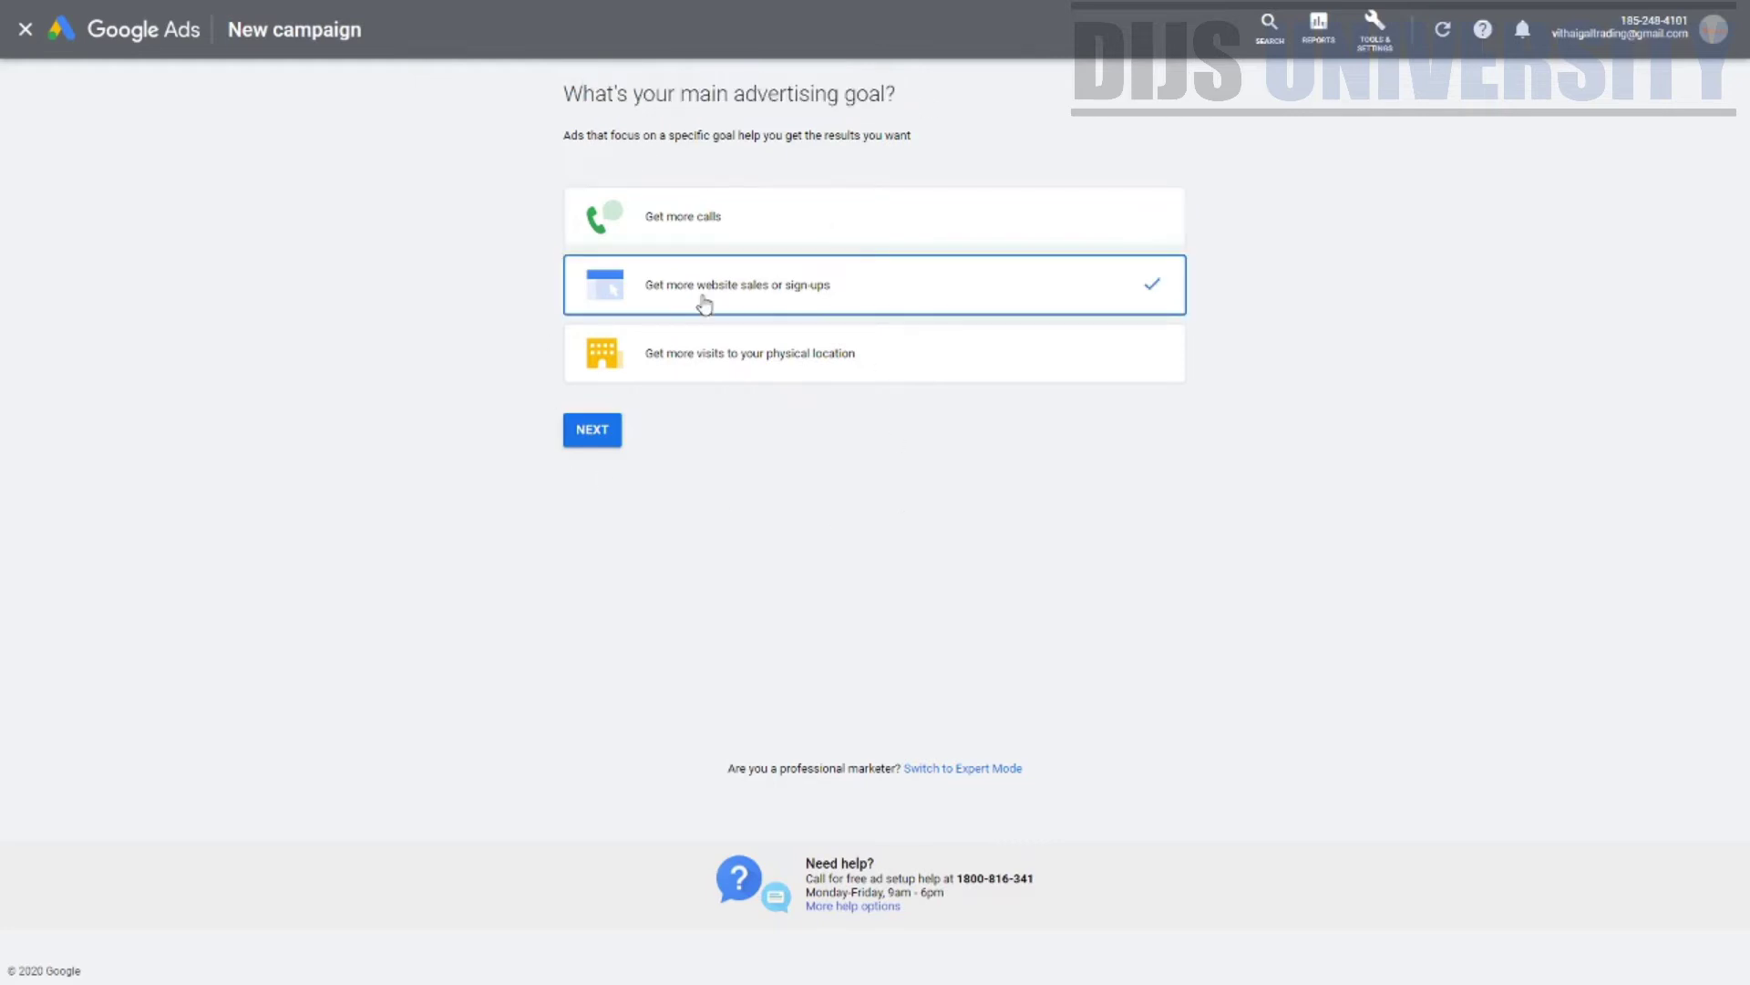
click(588, 433)
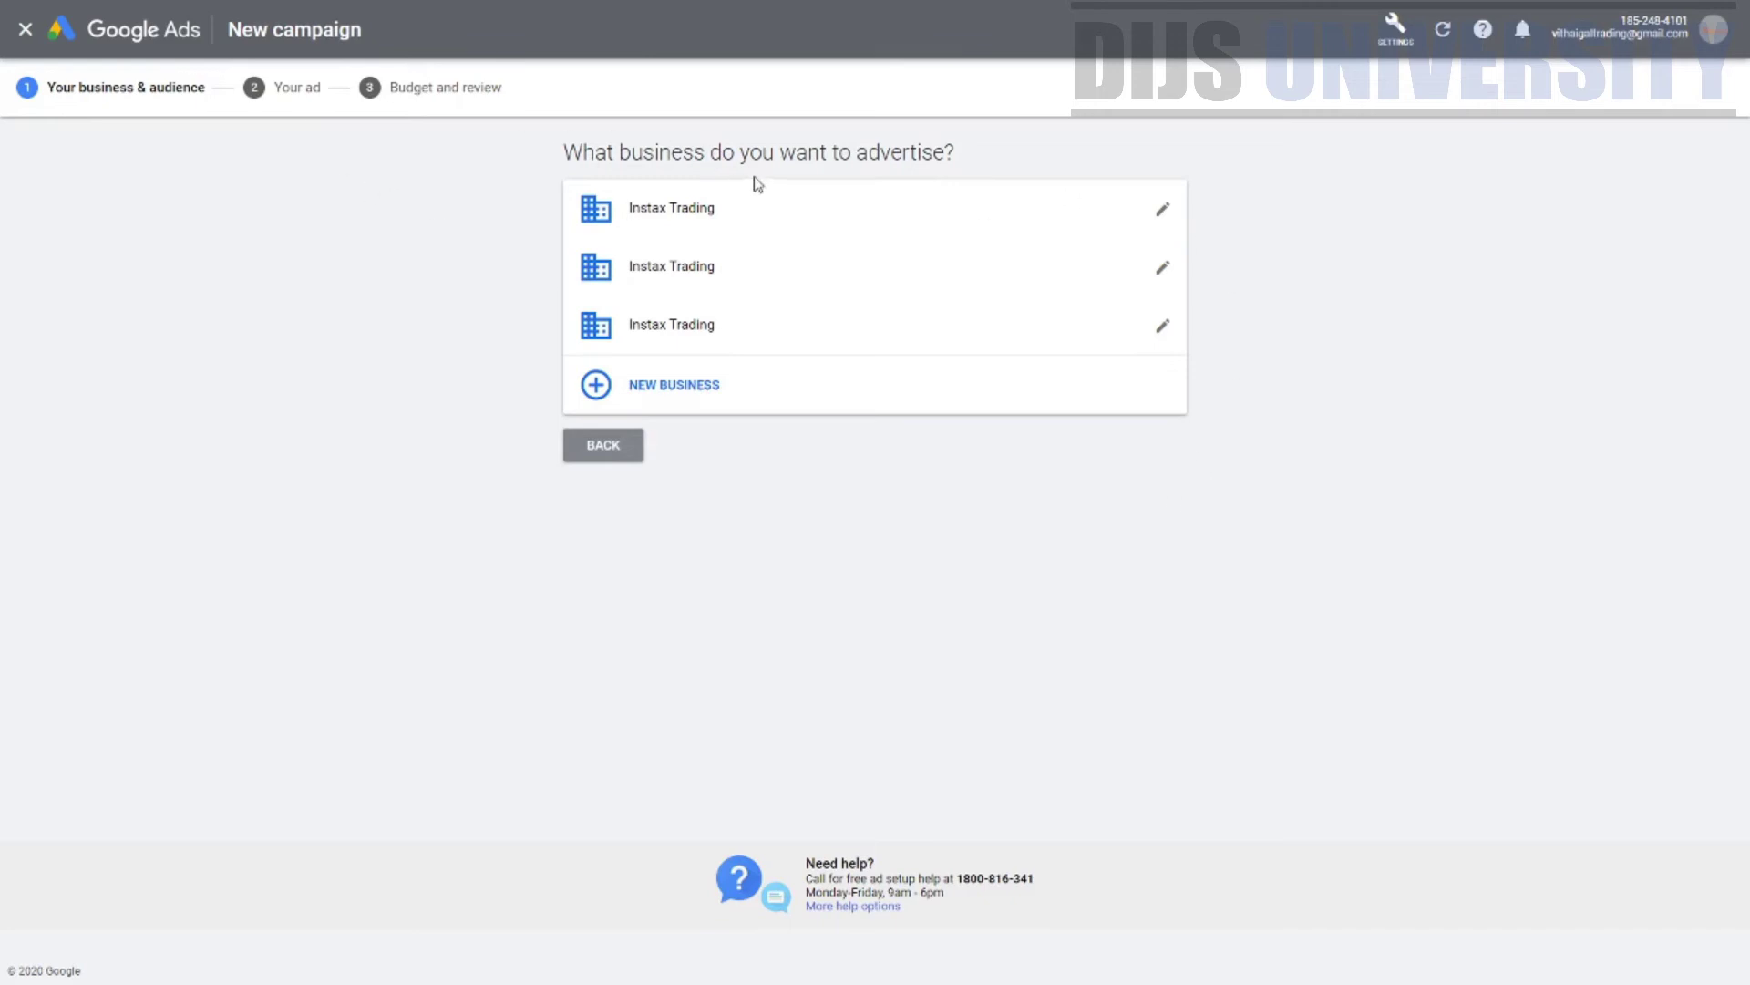
drag(599, 150, 1008, 160)
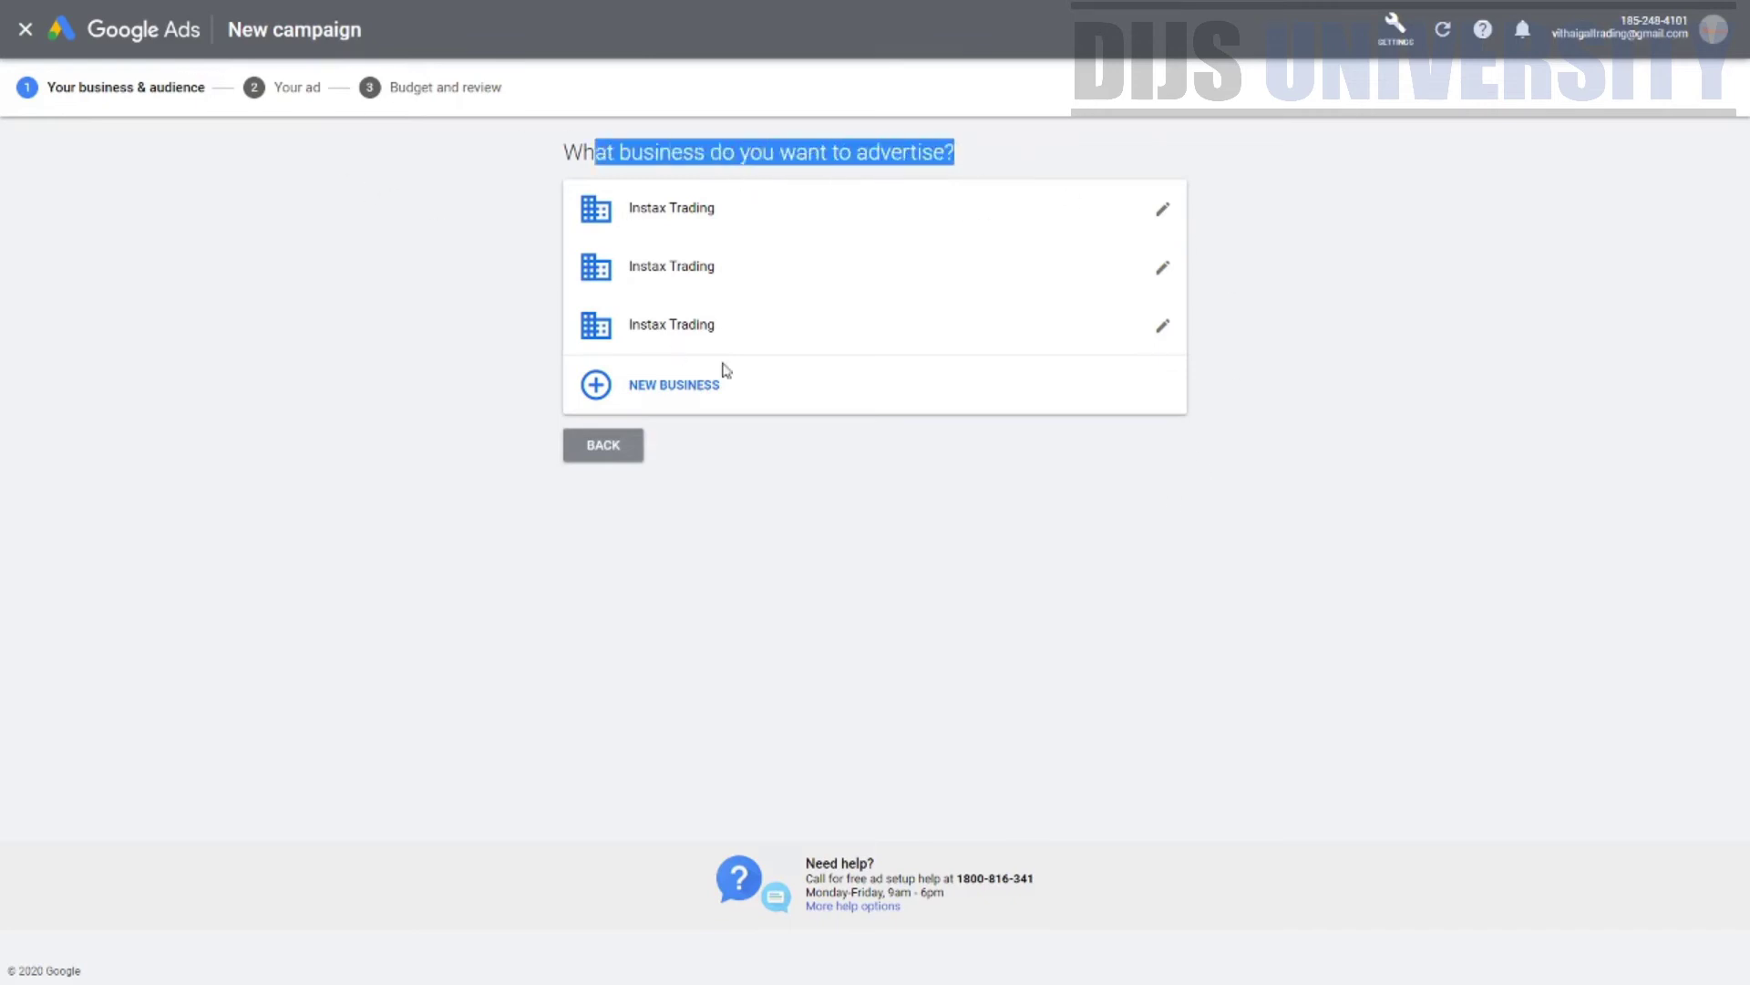
click(635, 389)
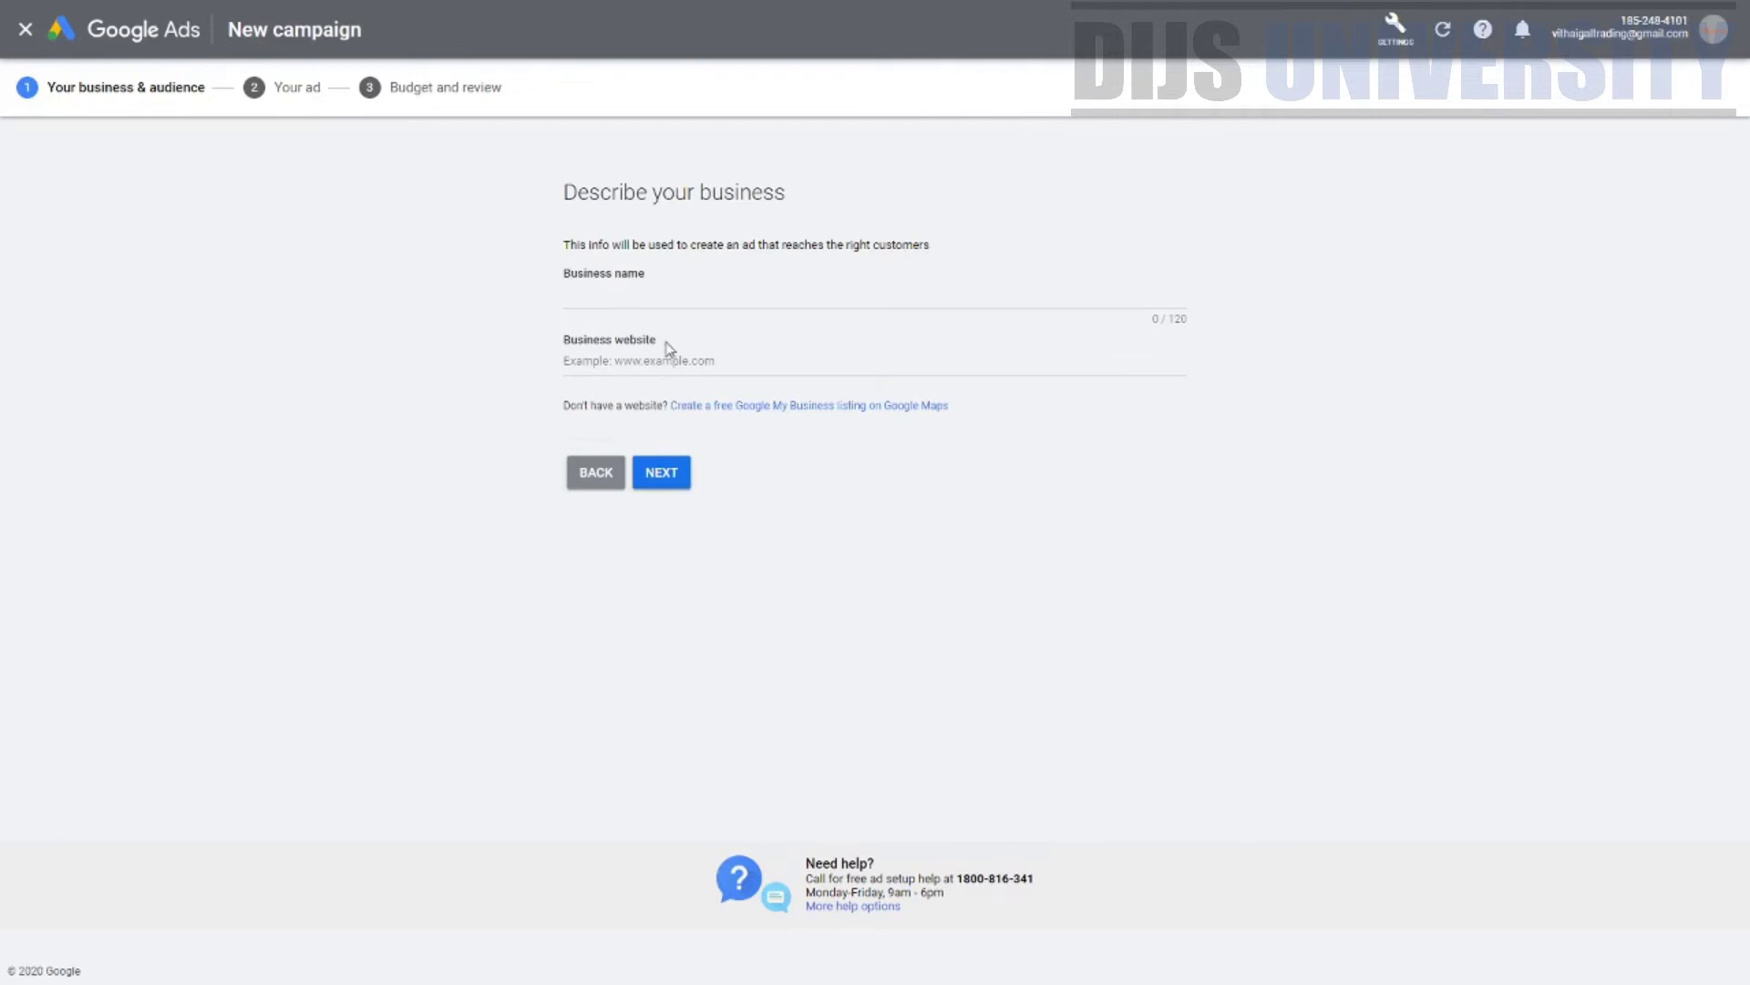
click(610, 361)
click(613, 478)
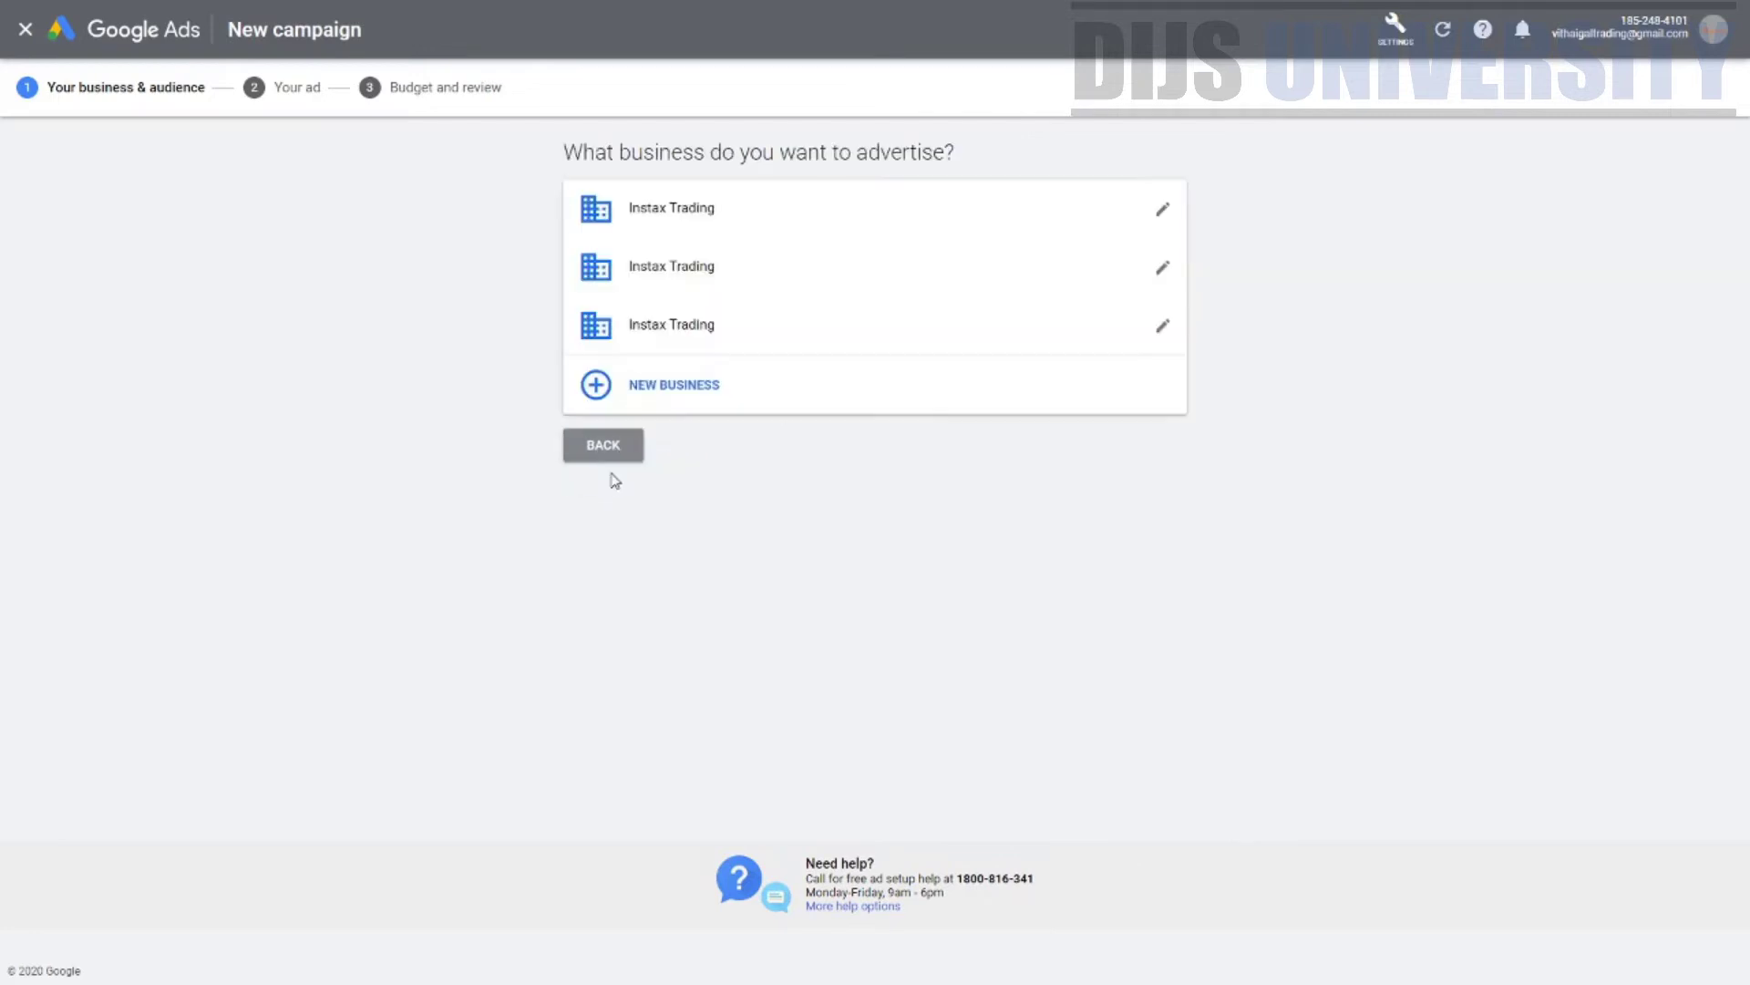
Step: Choose the first Instax Trading entry as the business to advertise and review the customer location settings
click(705, 209)
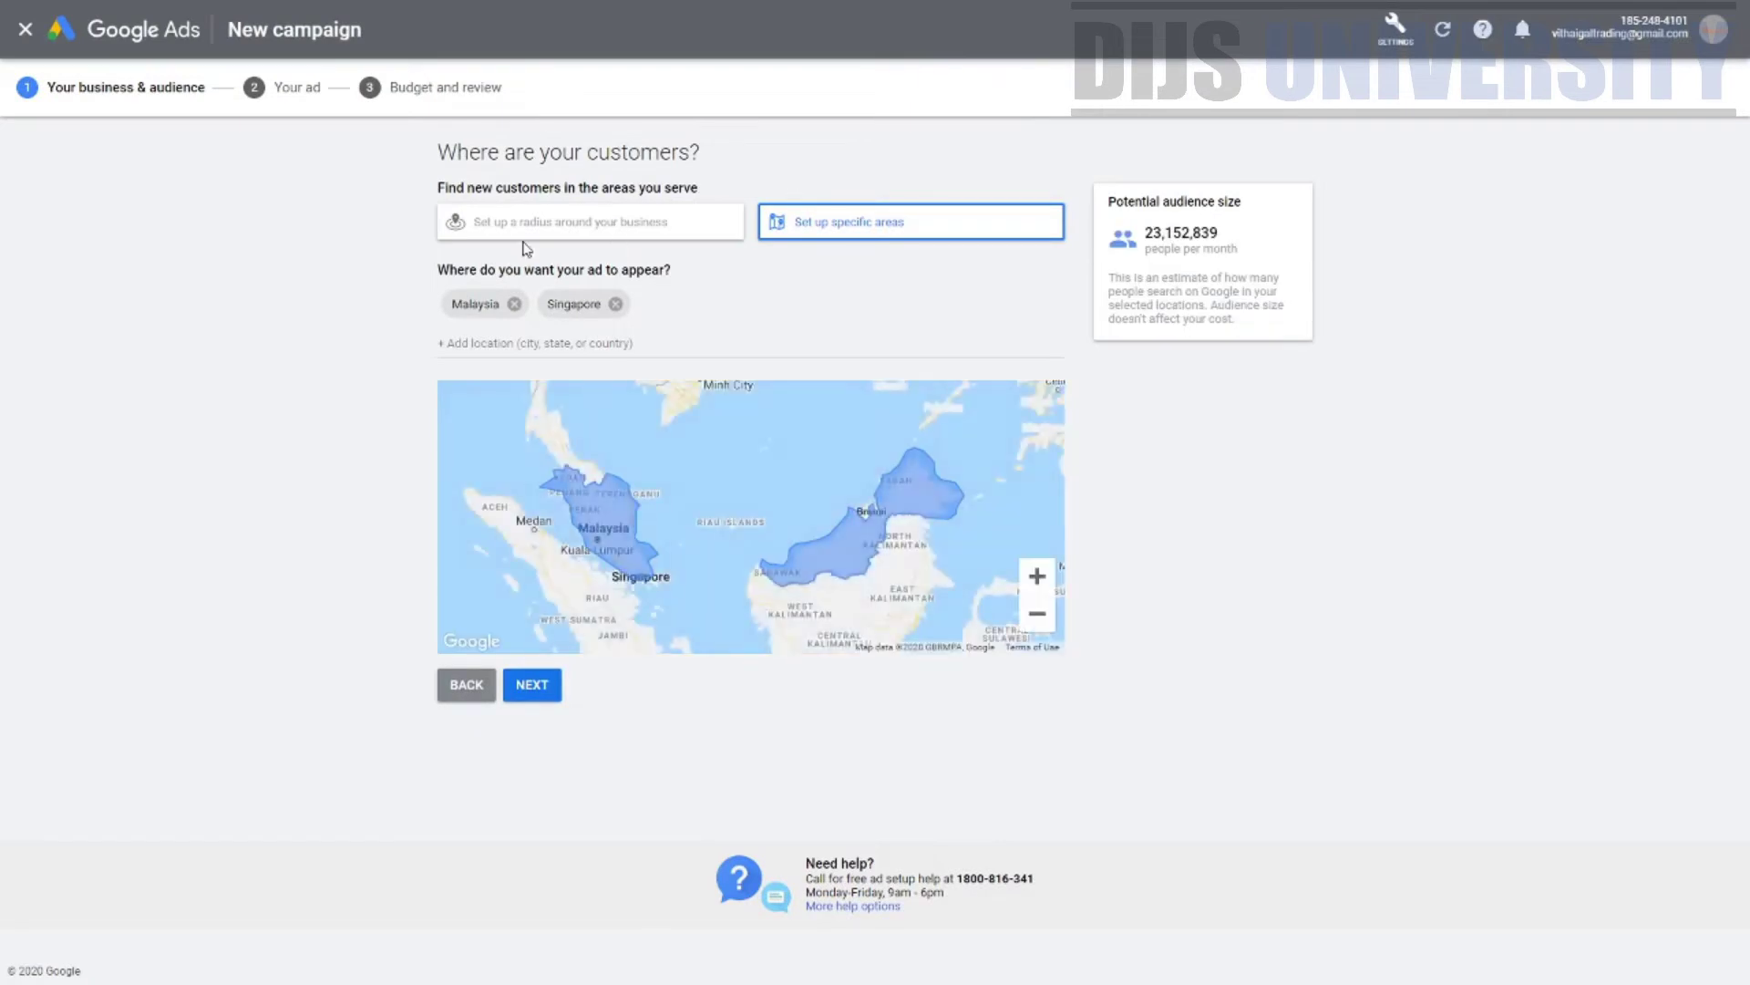
drag(439, 151, 738, 168)
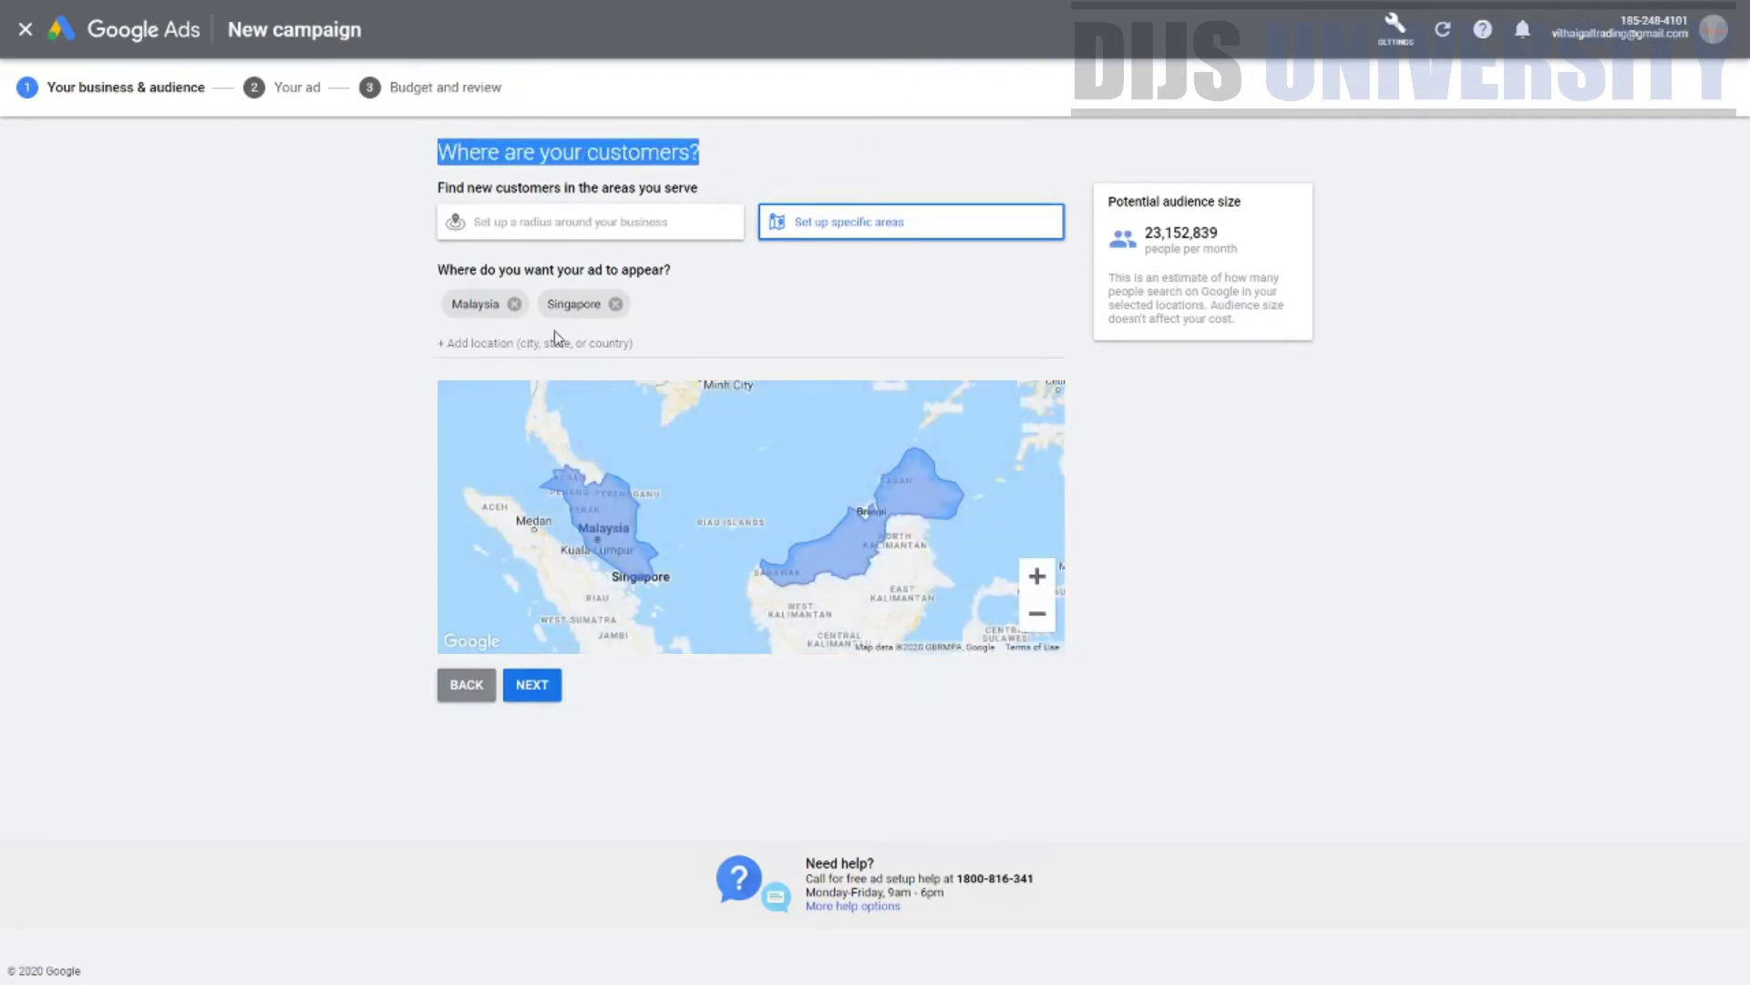
drag(691, 272, 463, 292)
Step: Replace Malaysia and Singapore with the countries United States and Italy as the ad's target locations
click(514, 303)
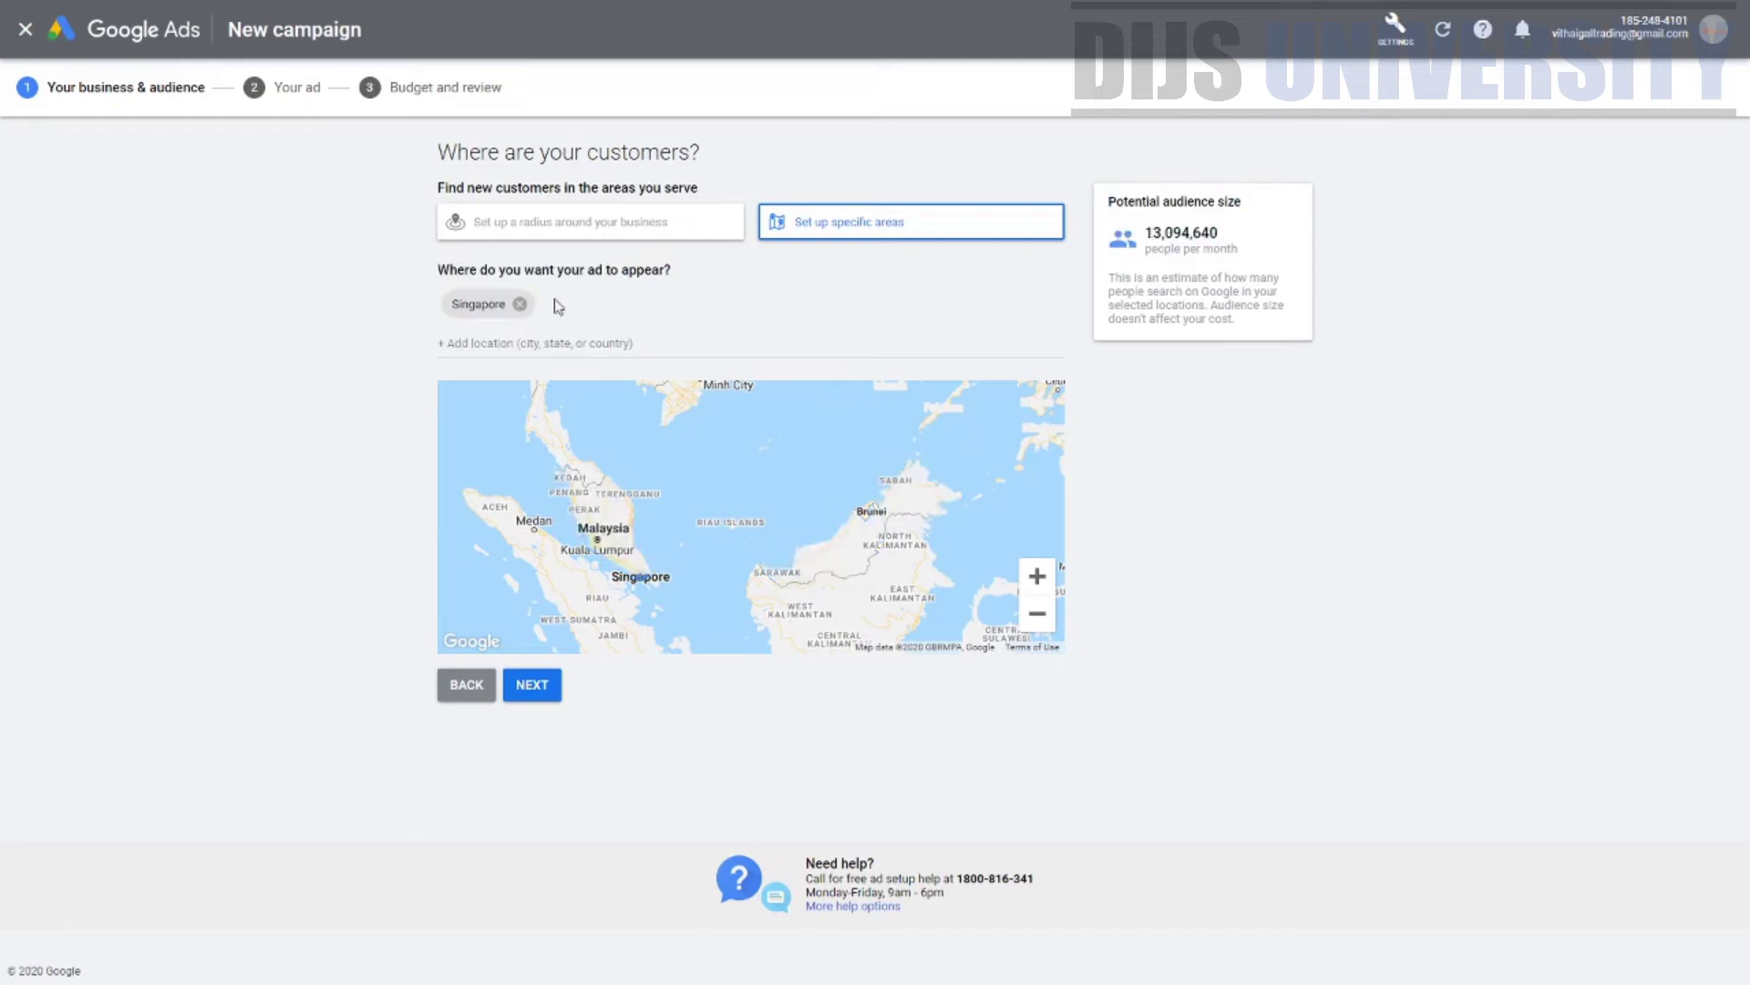
click(520, 304)
click(529, 306)
text(united)
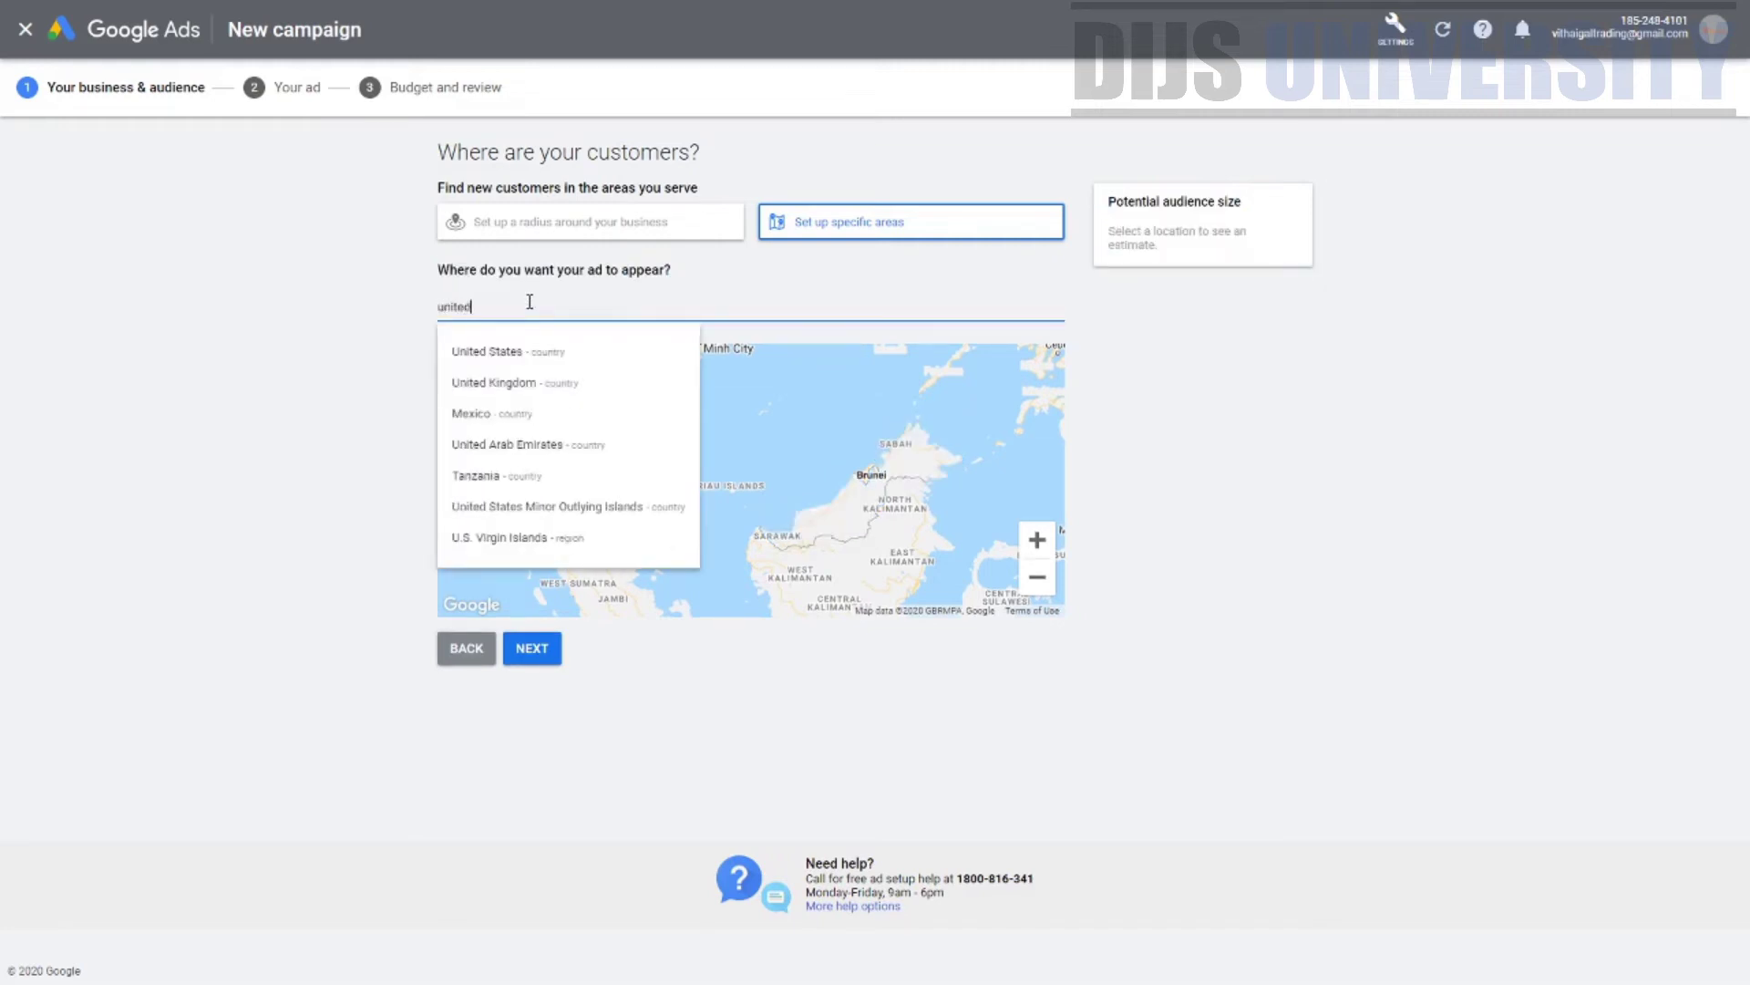
click(533, 350)
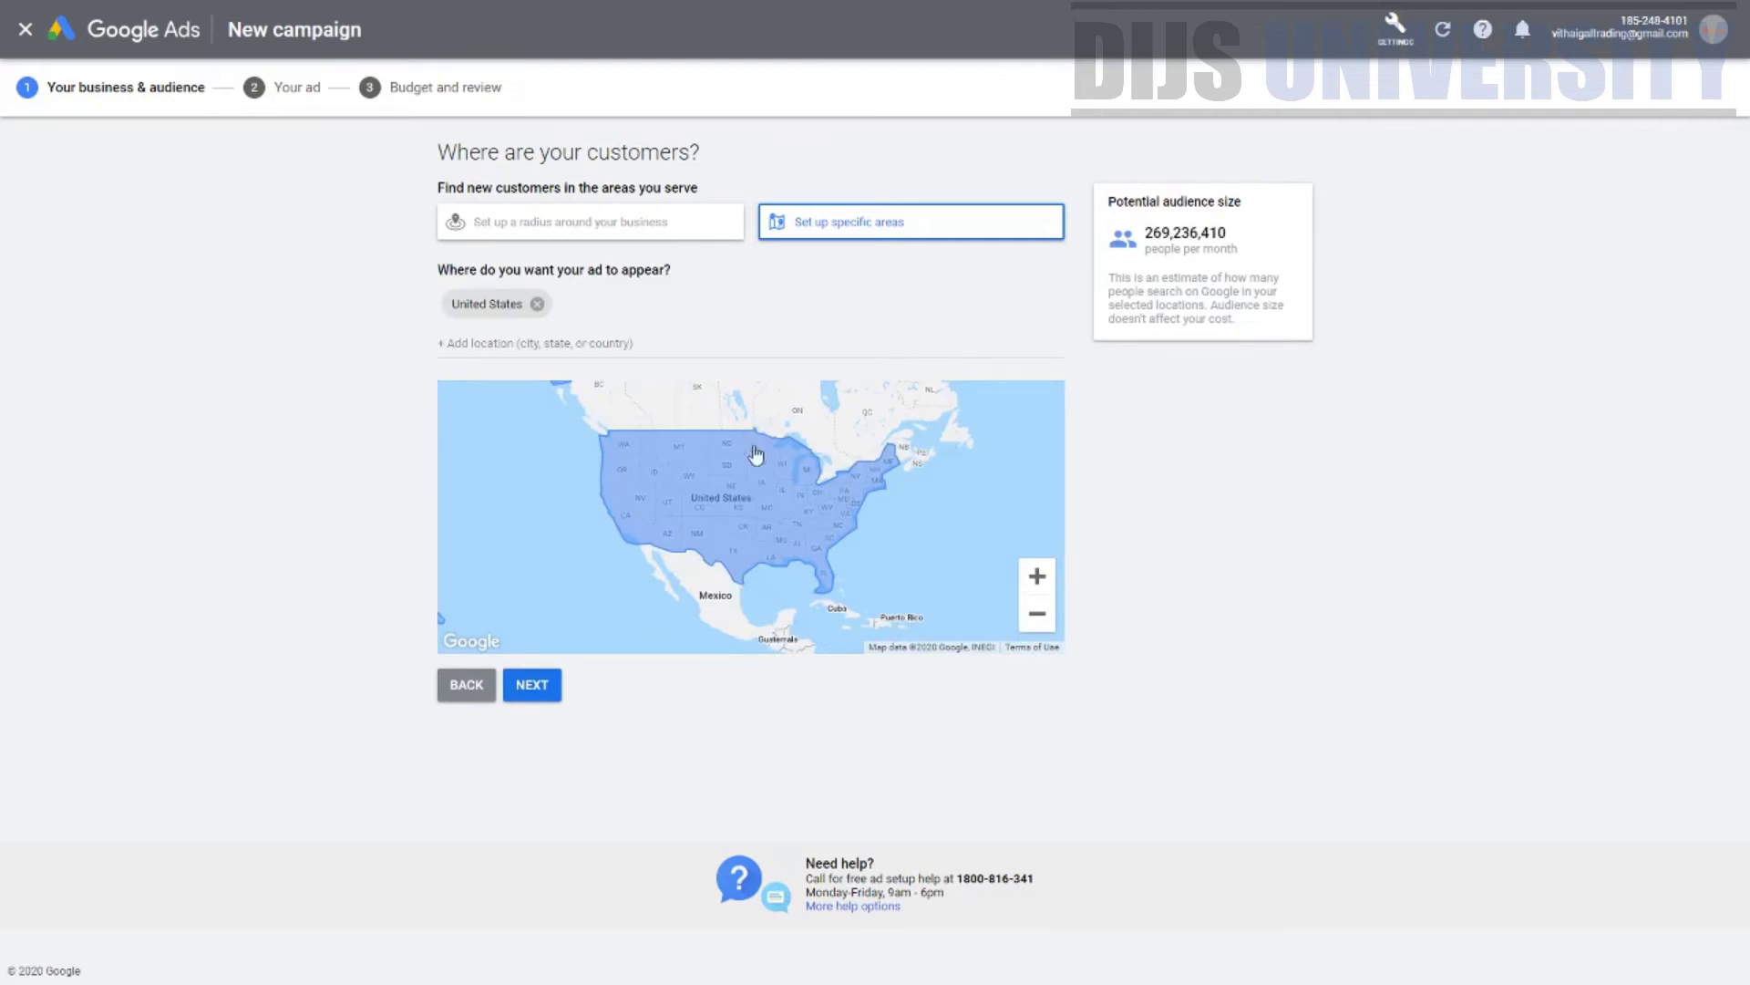
click(574, 343)
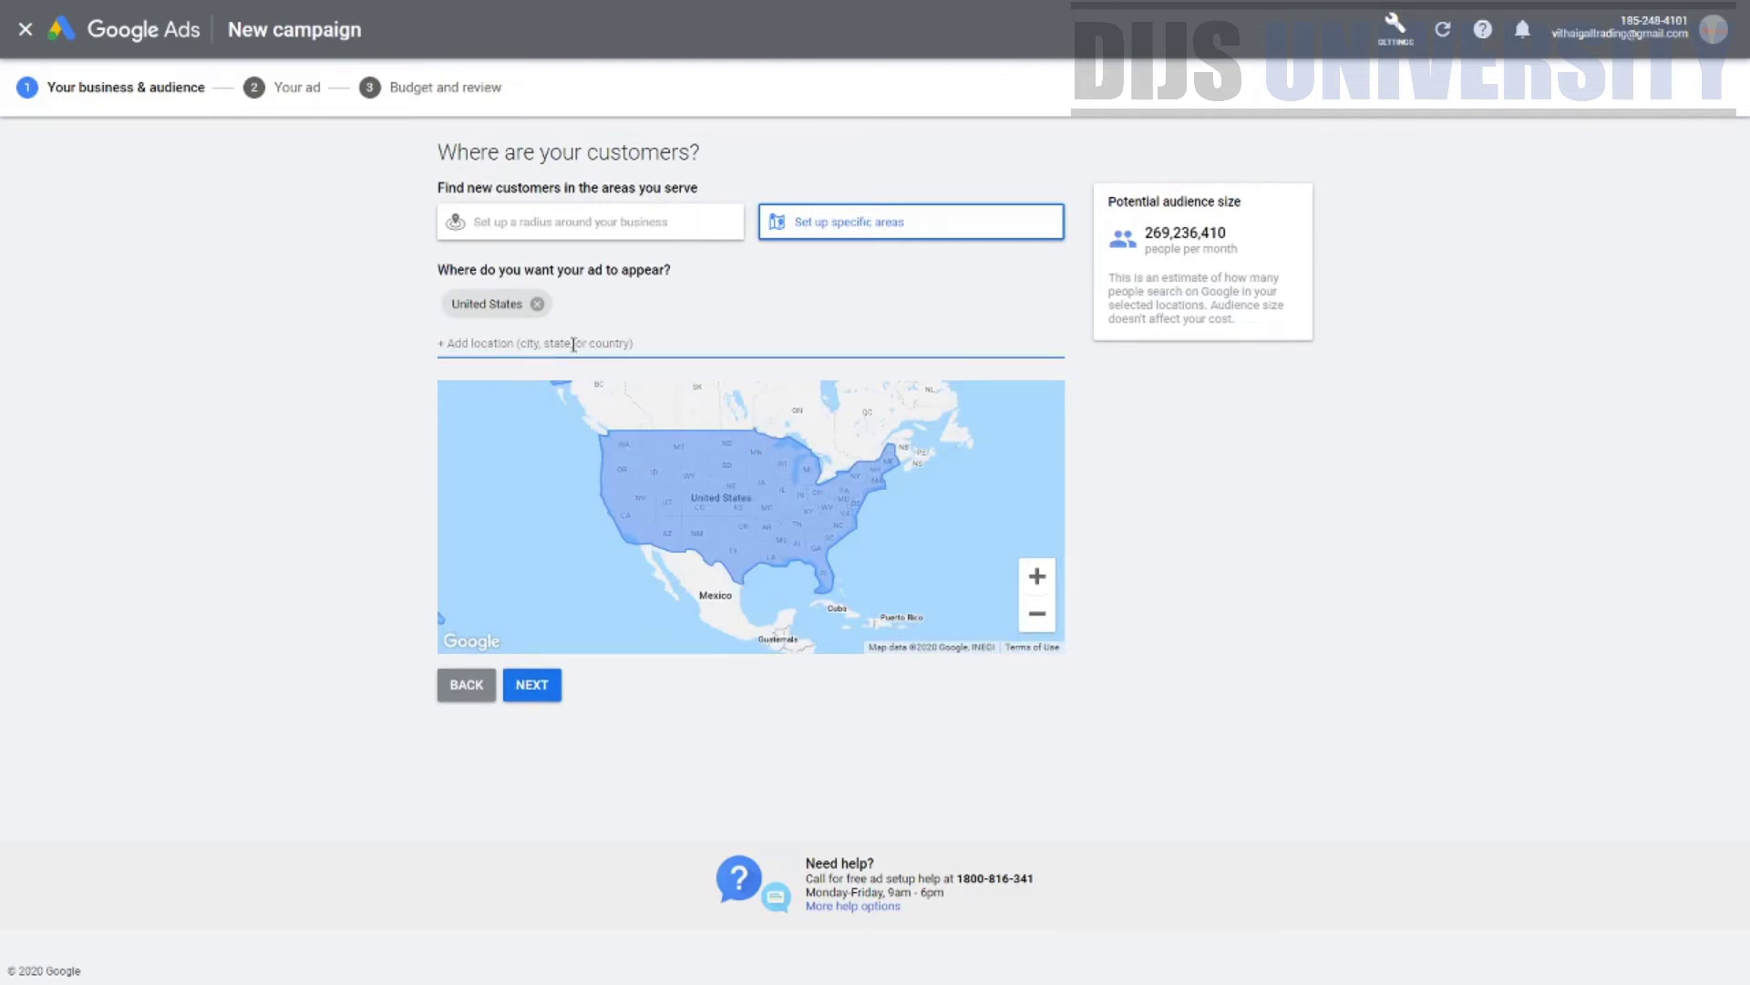
text(italy)
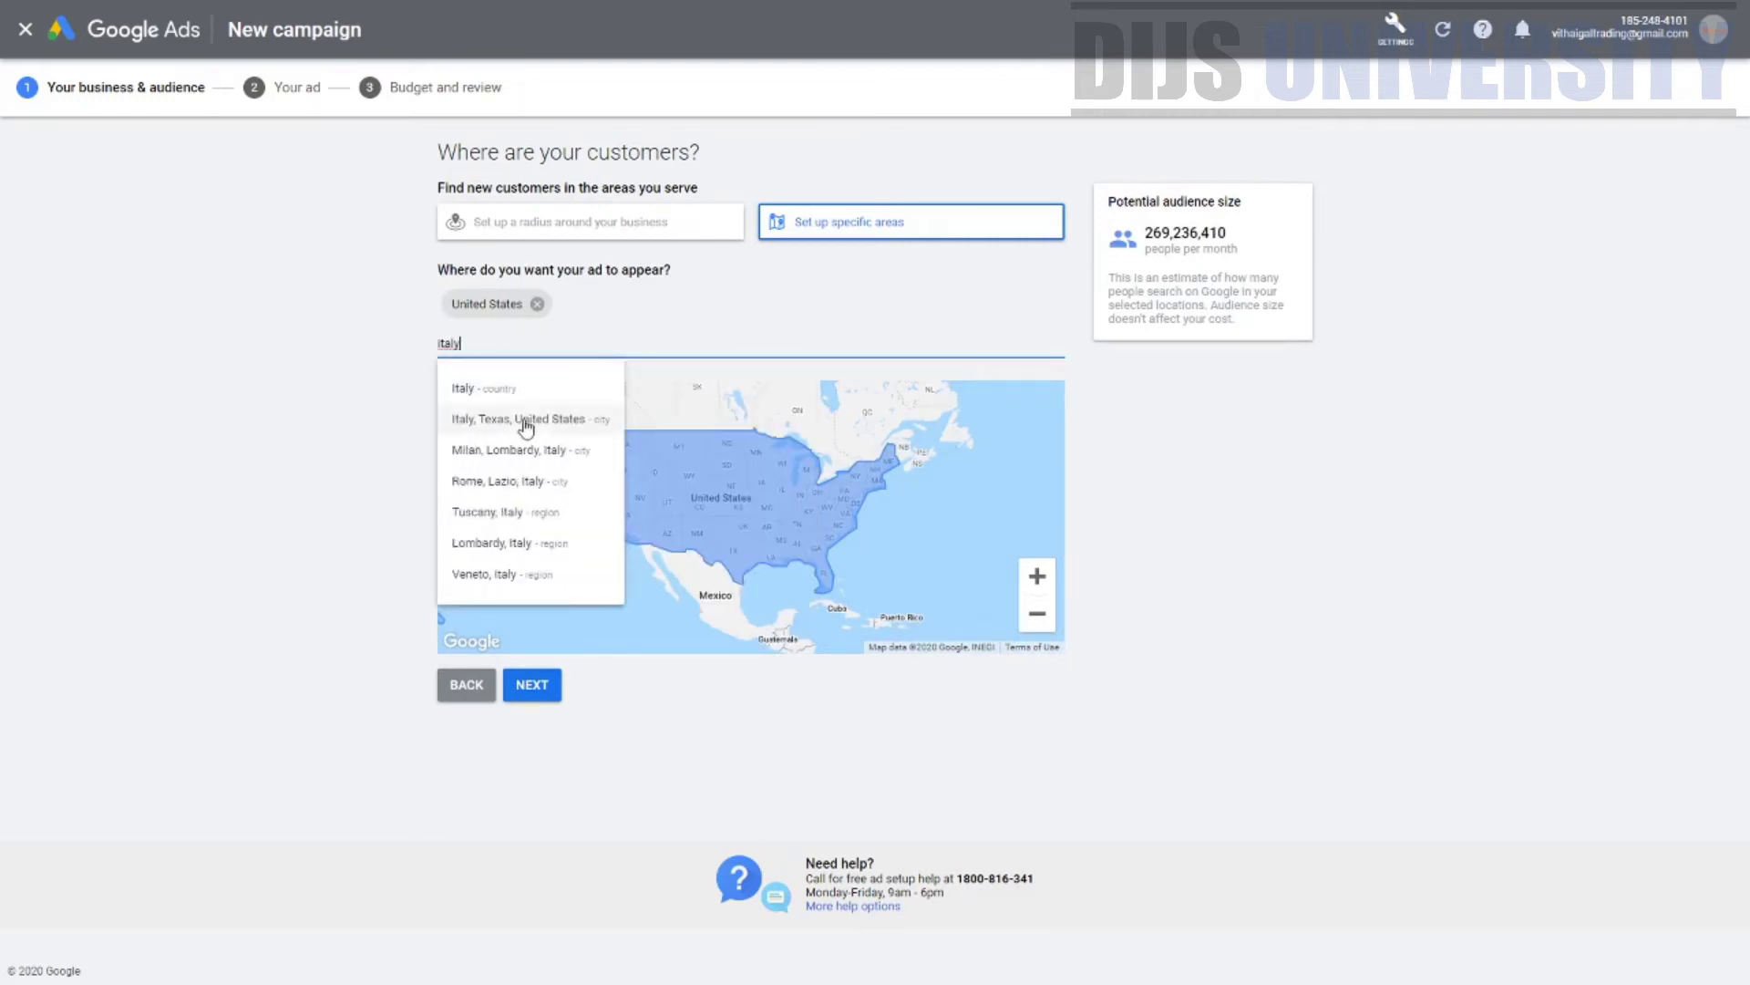
click(444, 386)
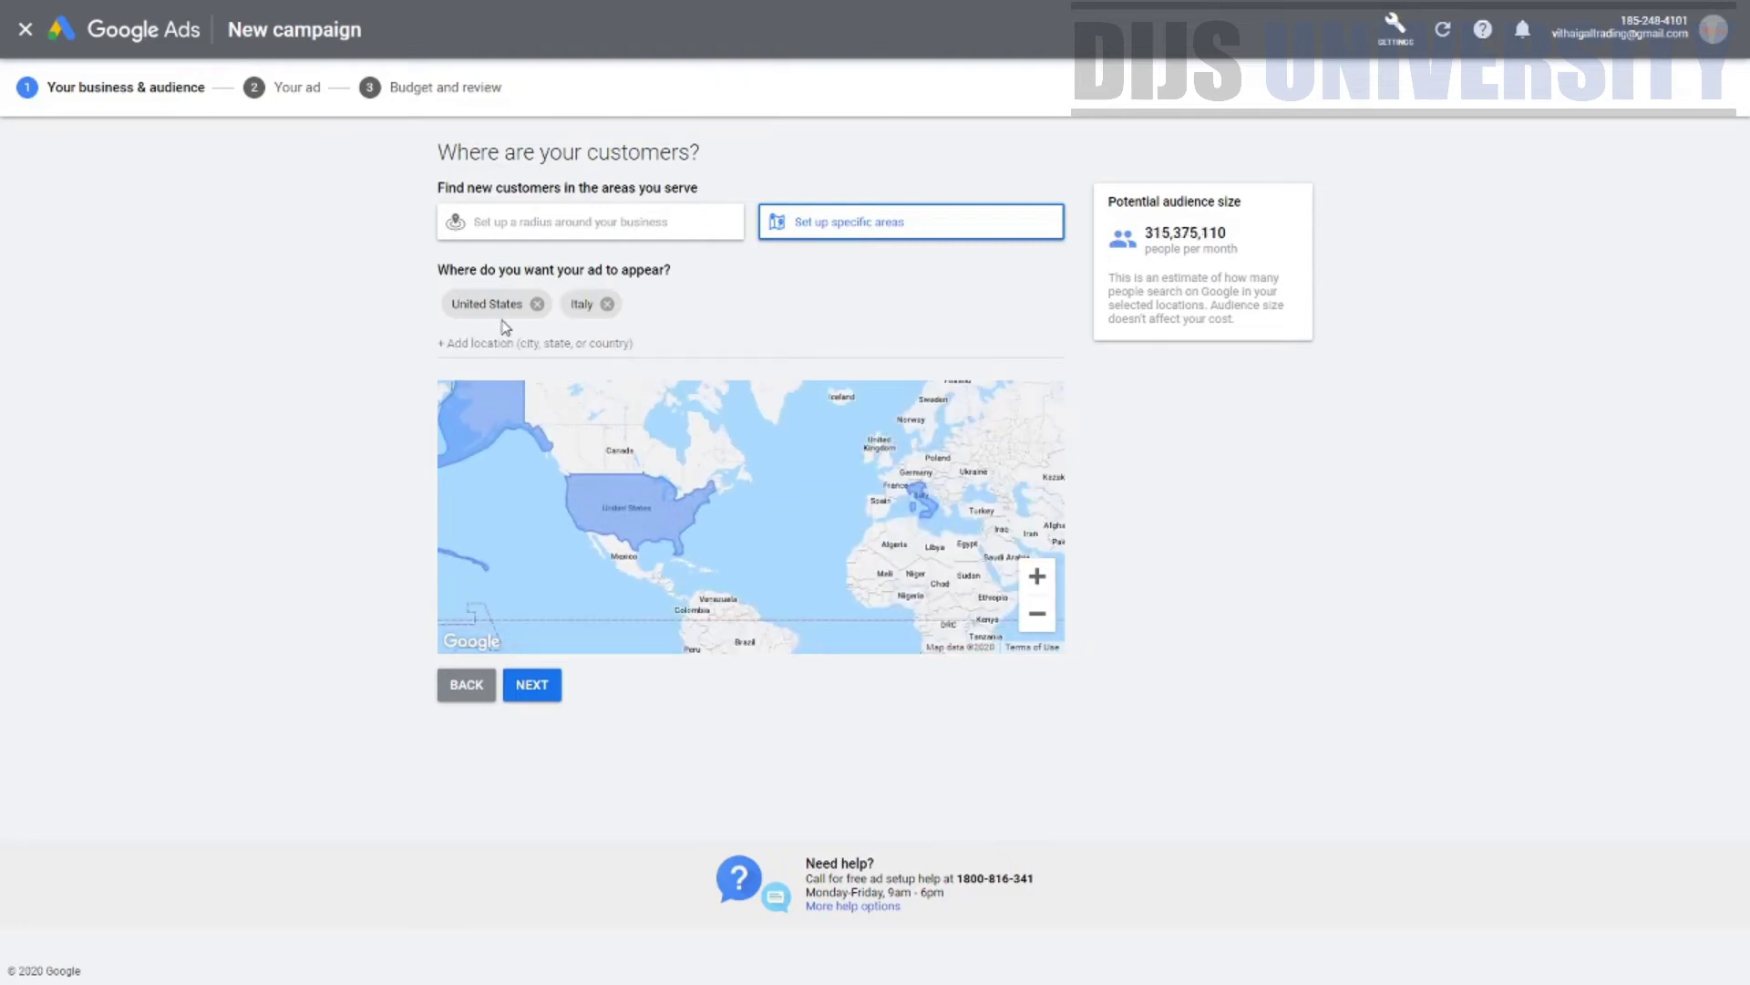
Step: Replace United States and Italy with the country Malaysia as the ad's target location and continue to the product definition
click(537, 304)
click(489, 304)
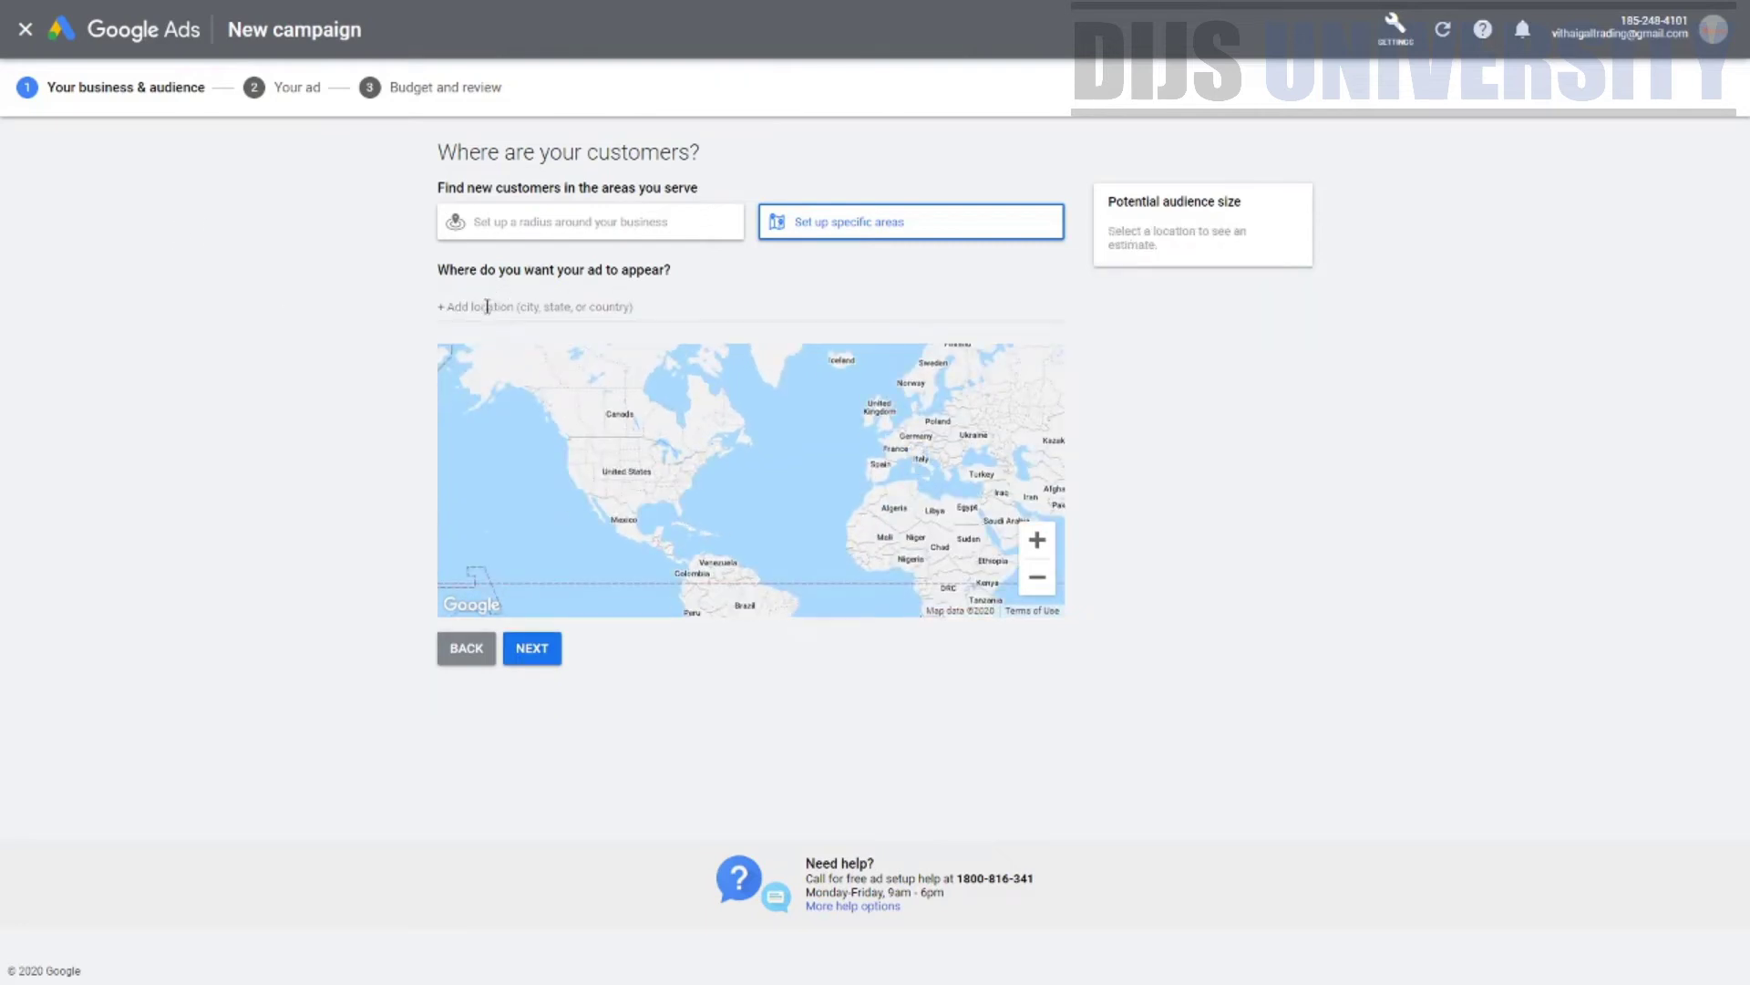
scroll(729, 385, down, 2)
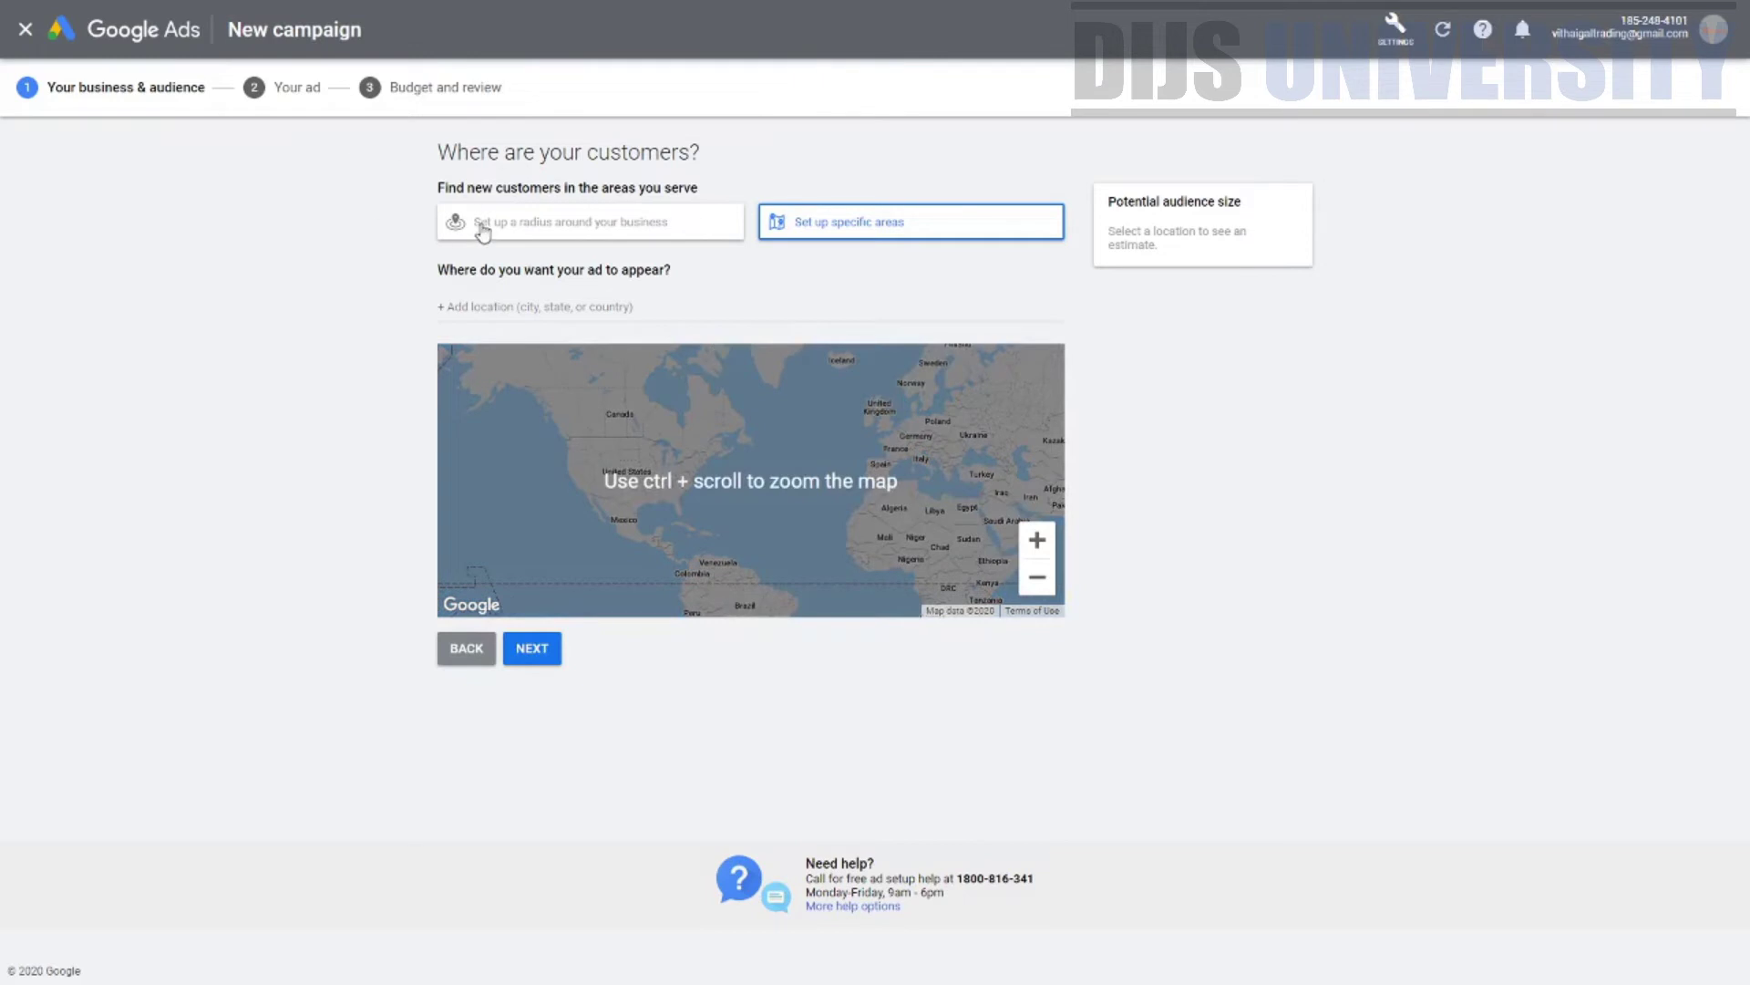
click(613, 307)
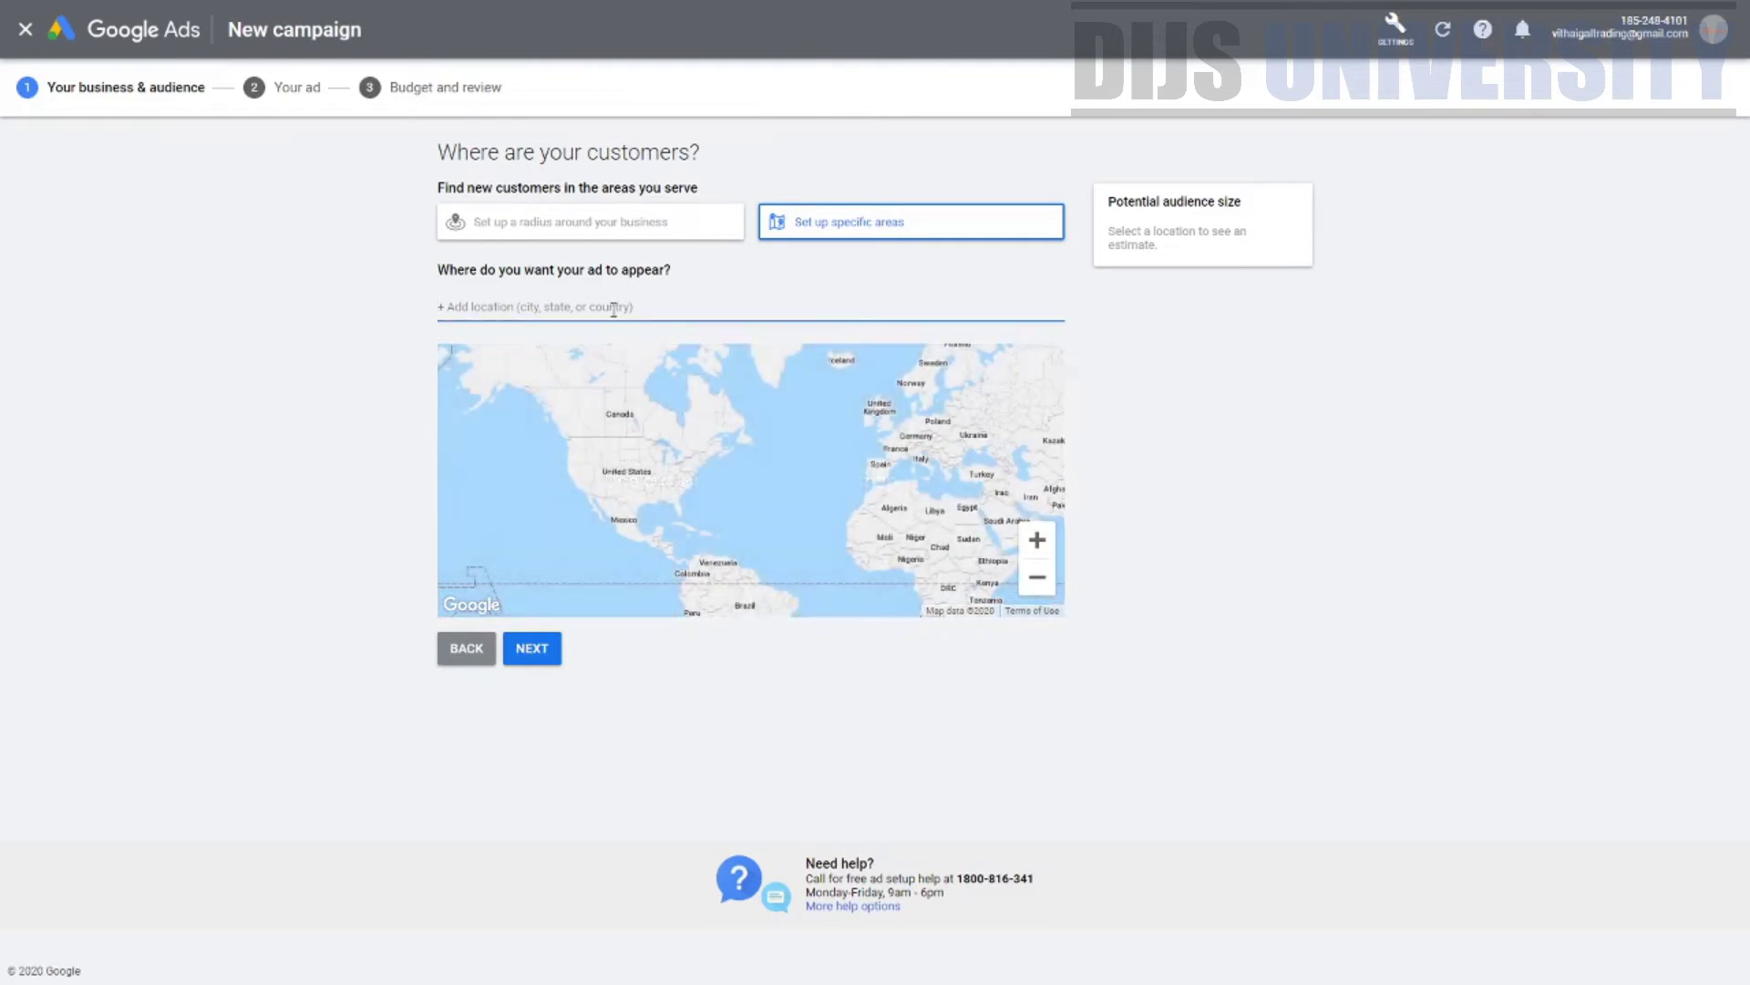
text(malaysia)
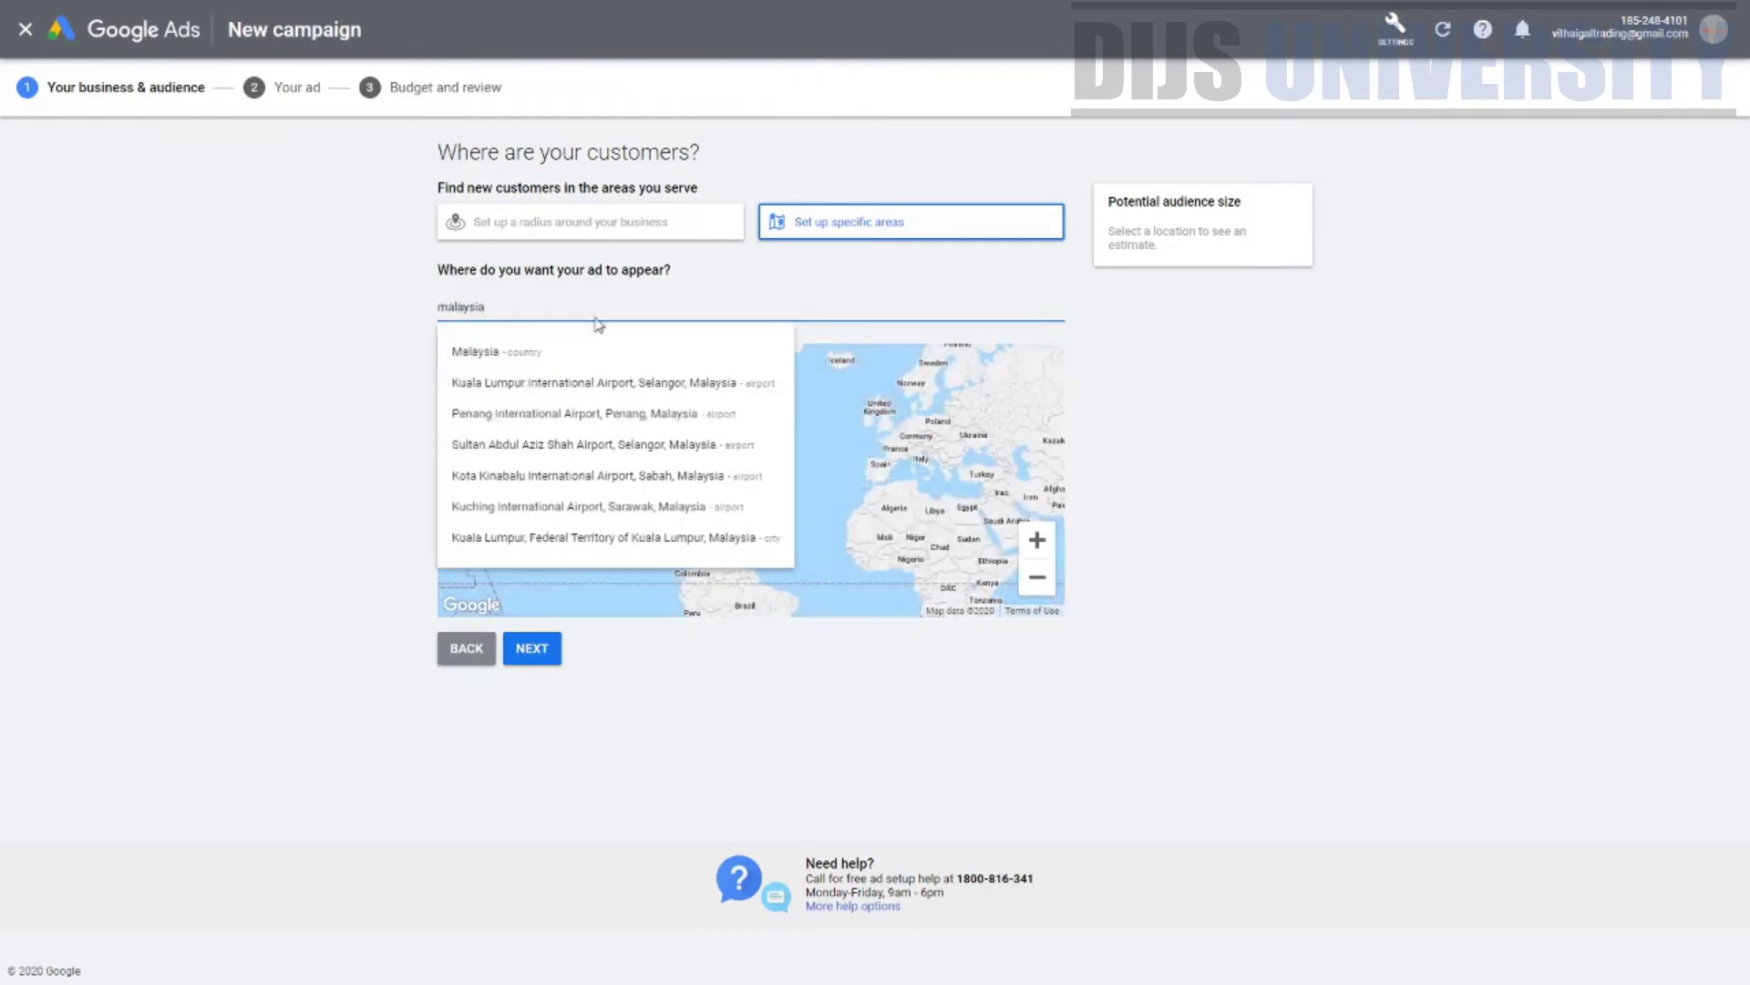
click(547, 347)
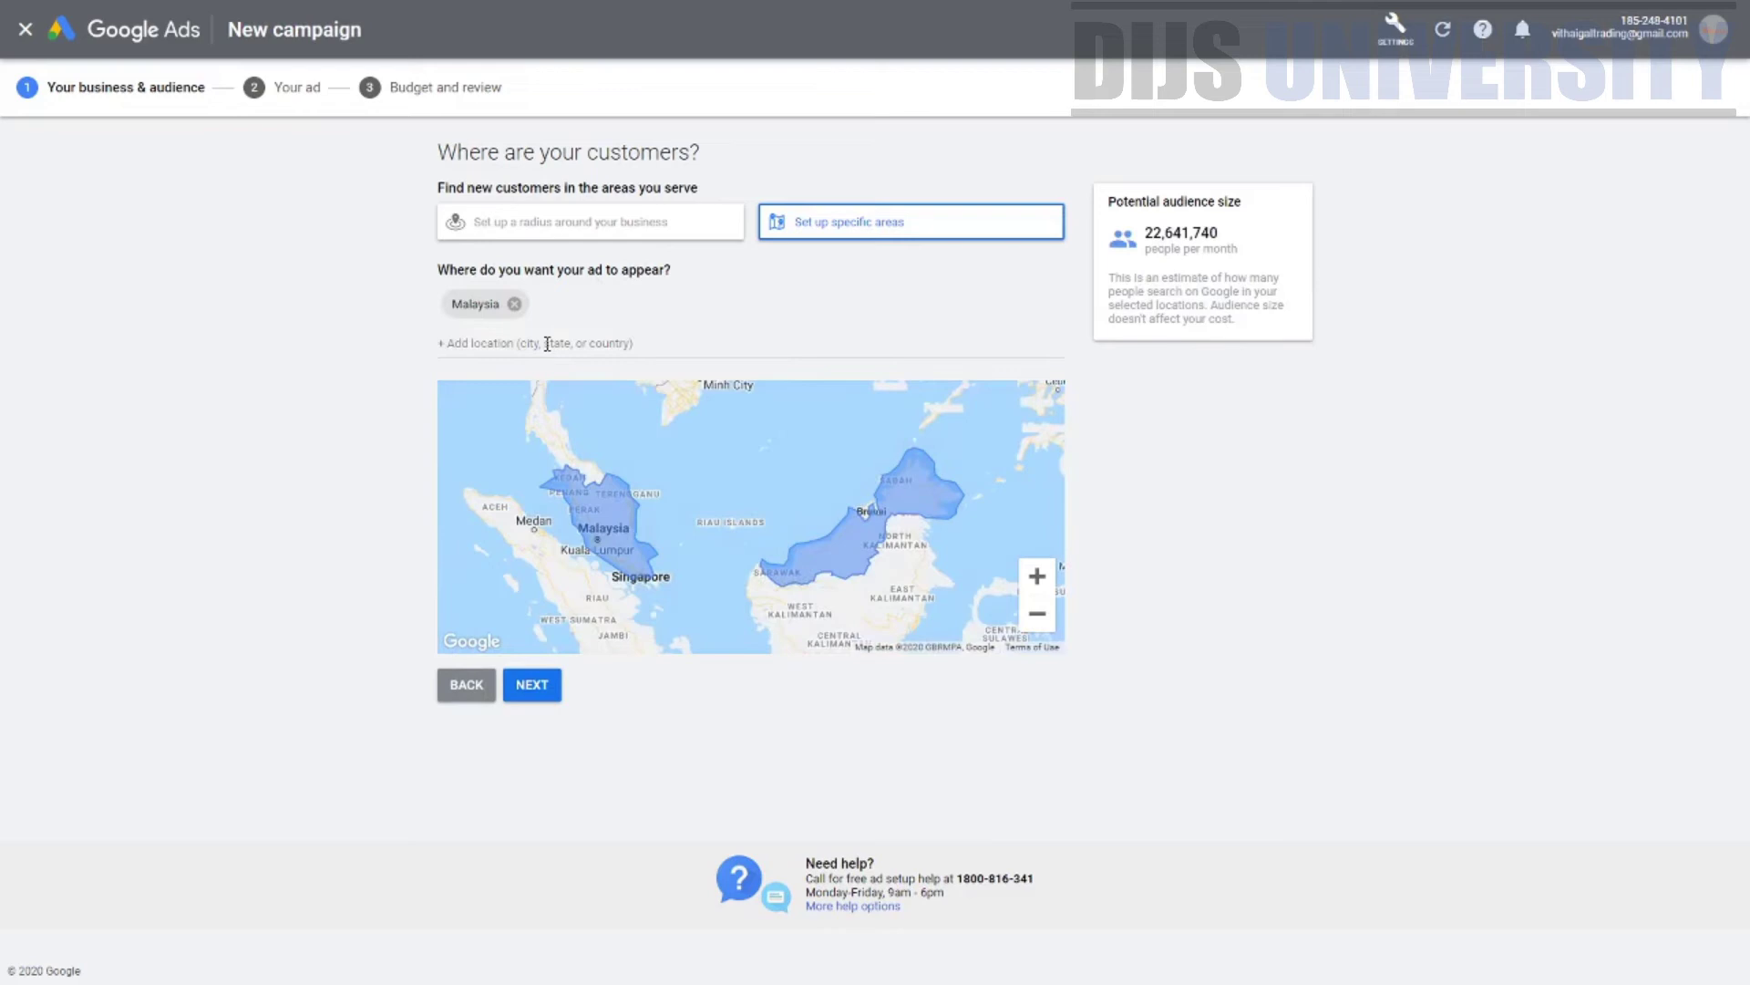
click(538, 694)
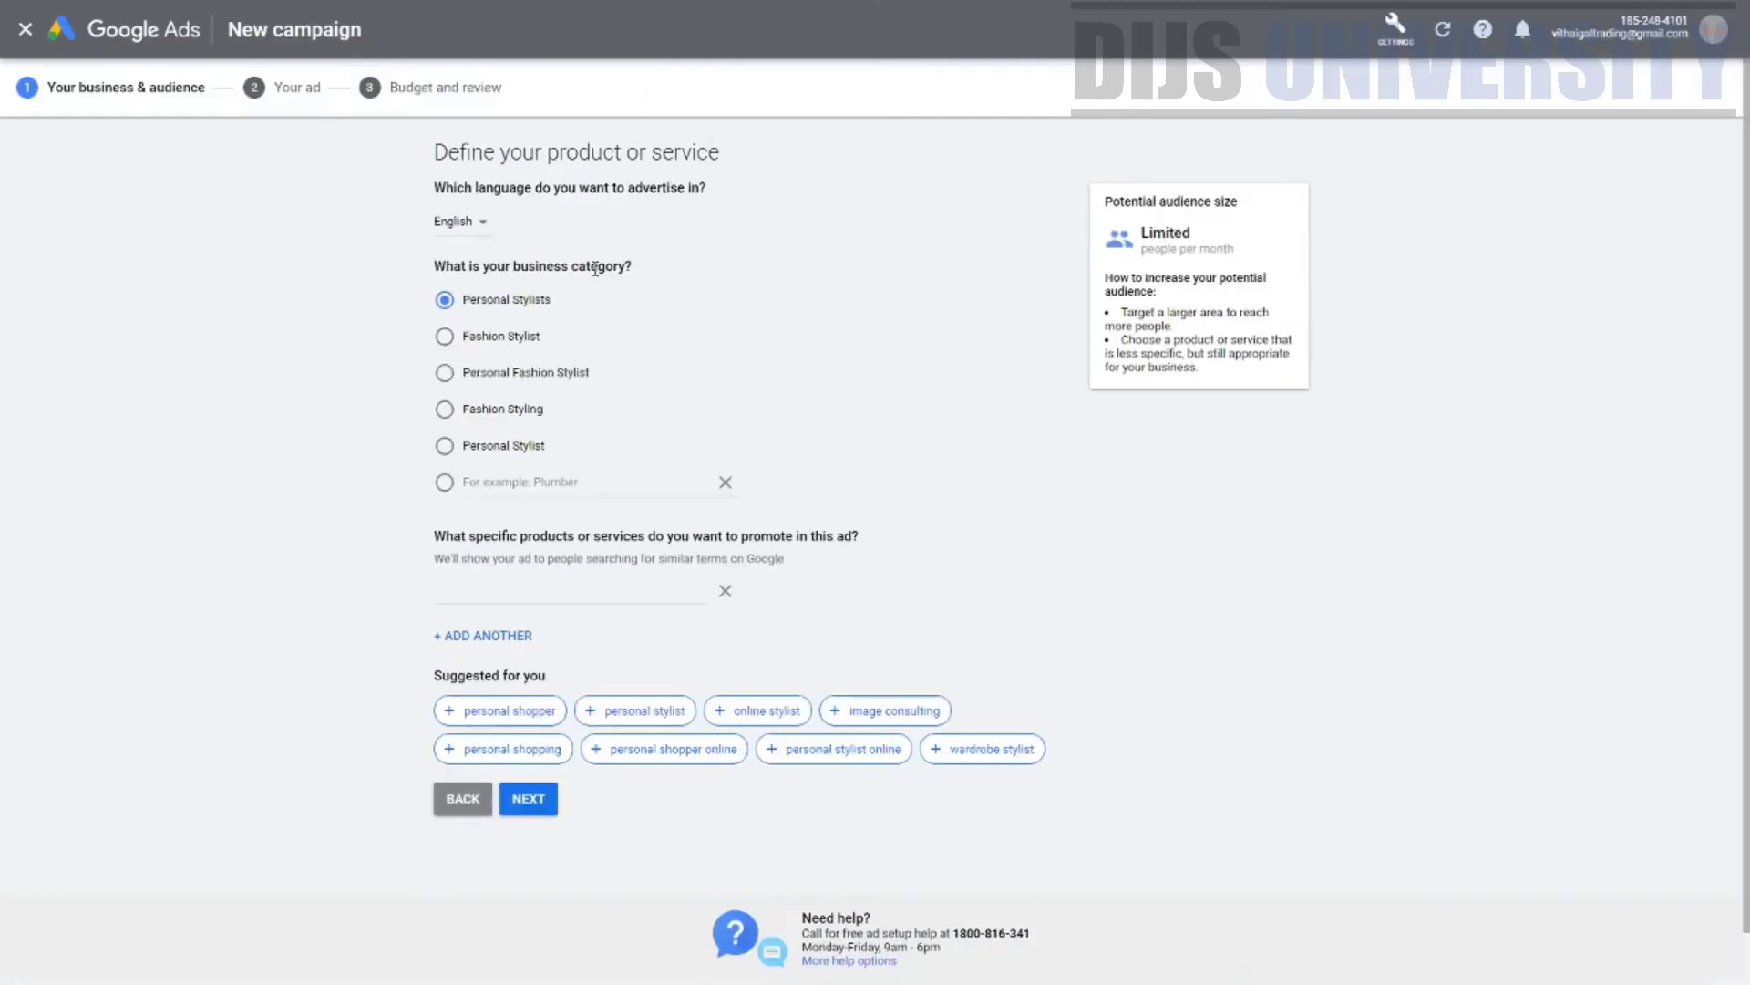
Step: Set the business category to the custom entry "E Marketing"
drag(448, 151, 710, 133)
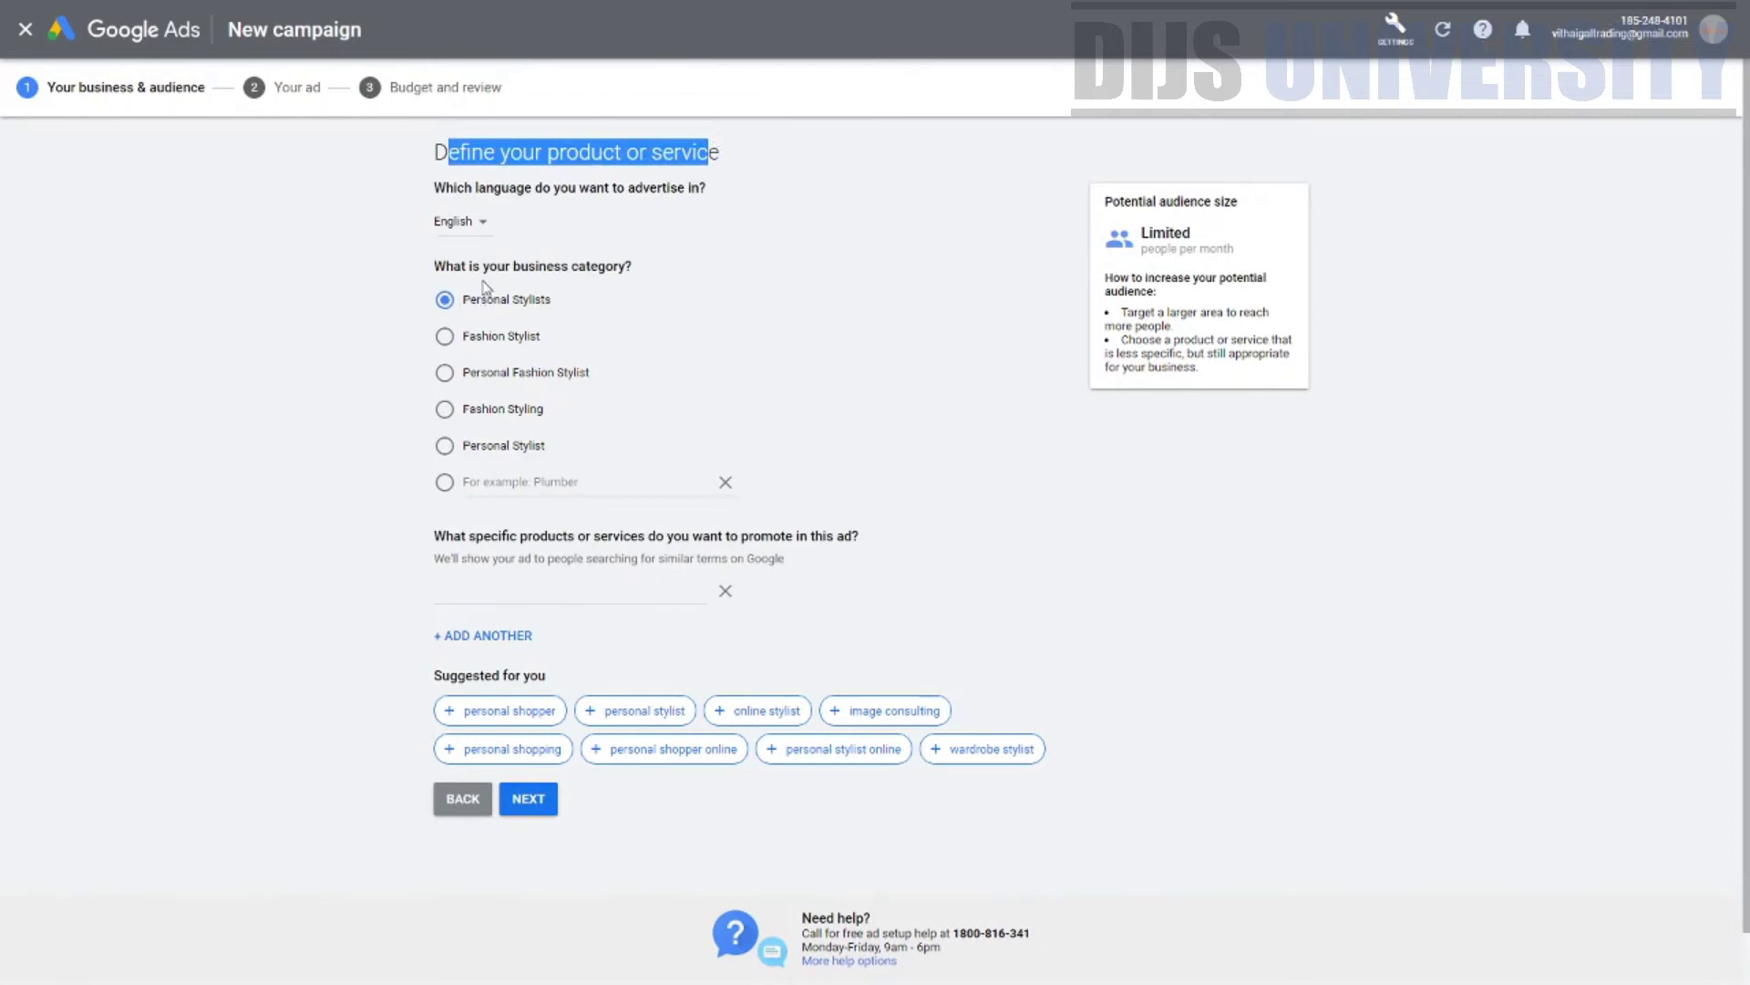
click(505, 478)
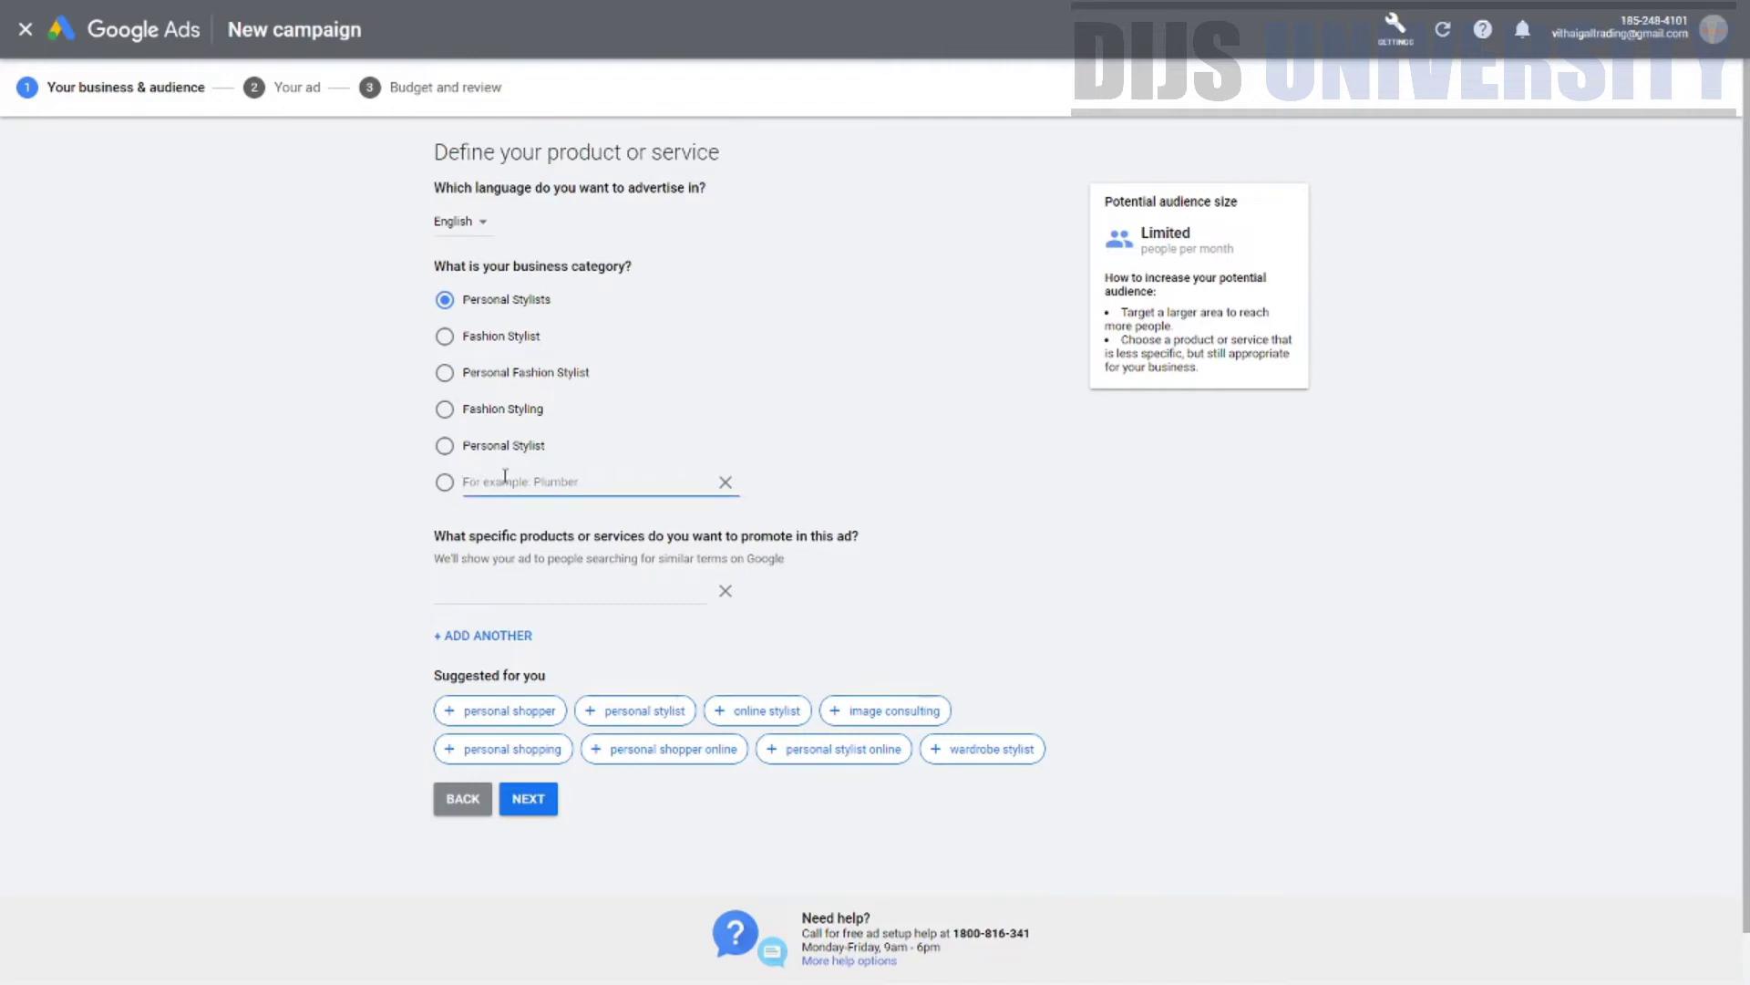
text(E marketi)
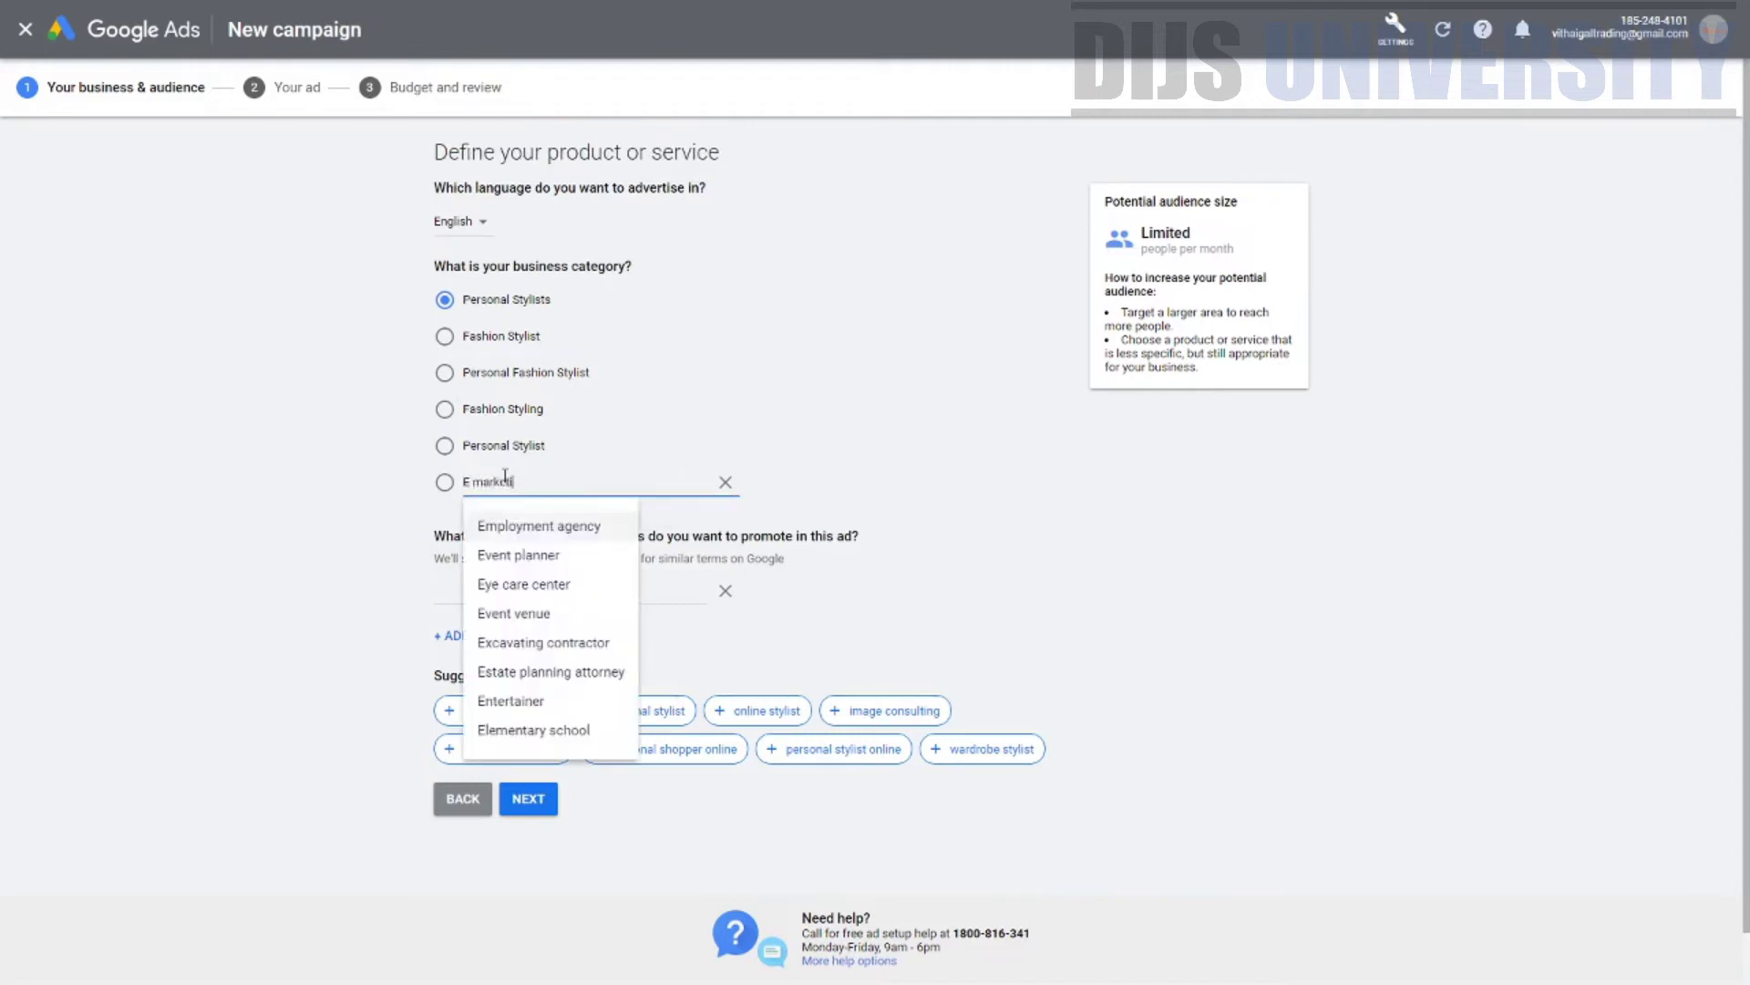
click(547, 557)
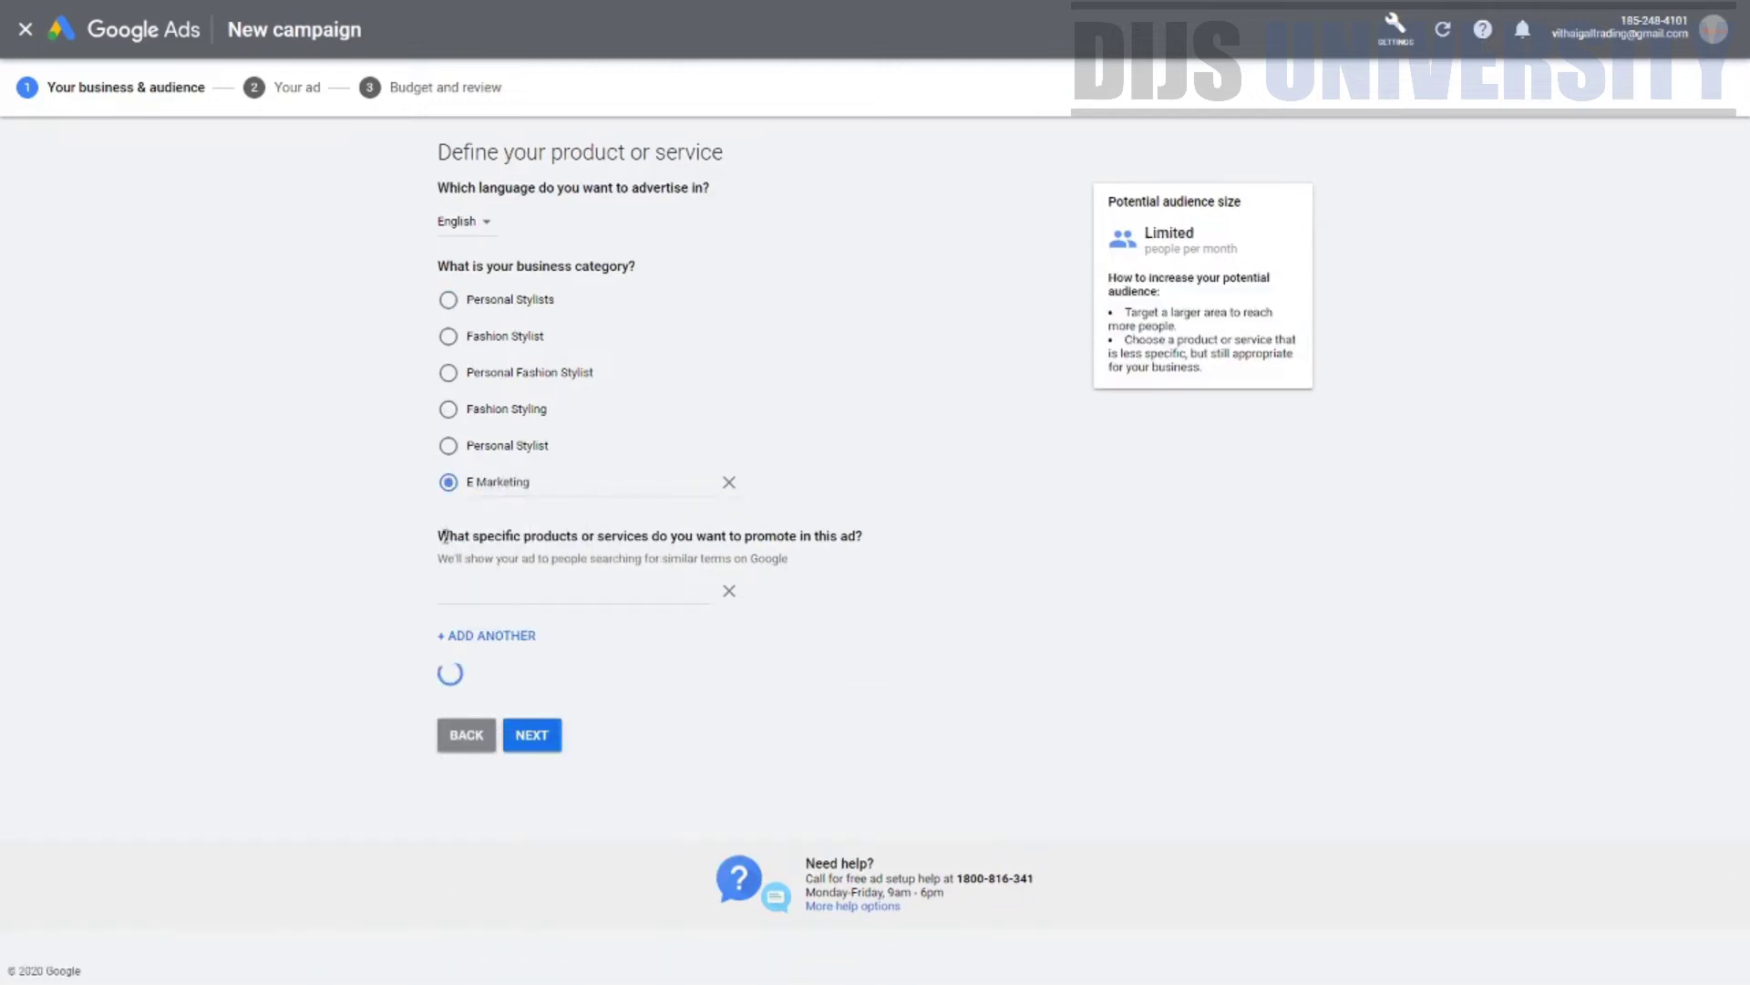
Step: Enter "12 minute strategy" as the specific product to promote and continue to writing the ad
drag(437, 536, 887, 543)
click(889, 545)
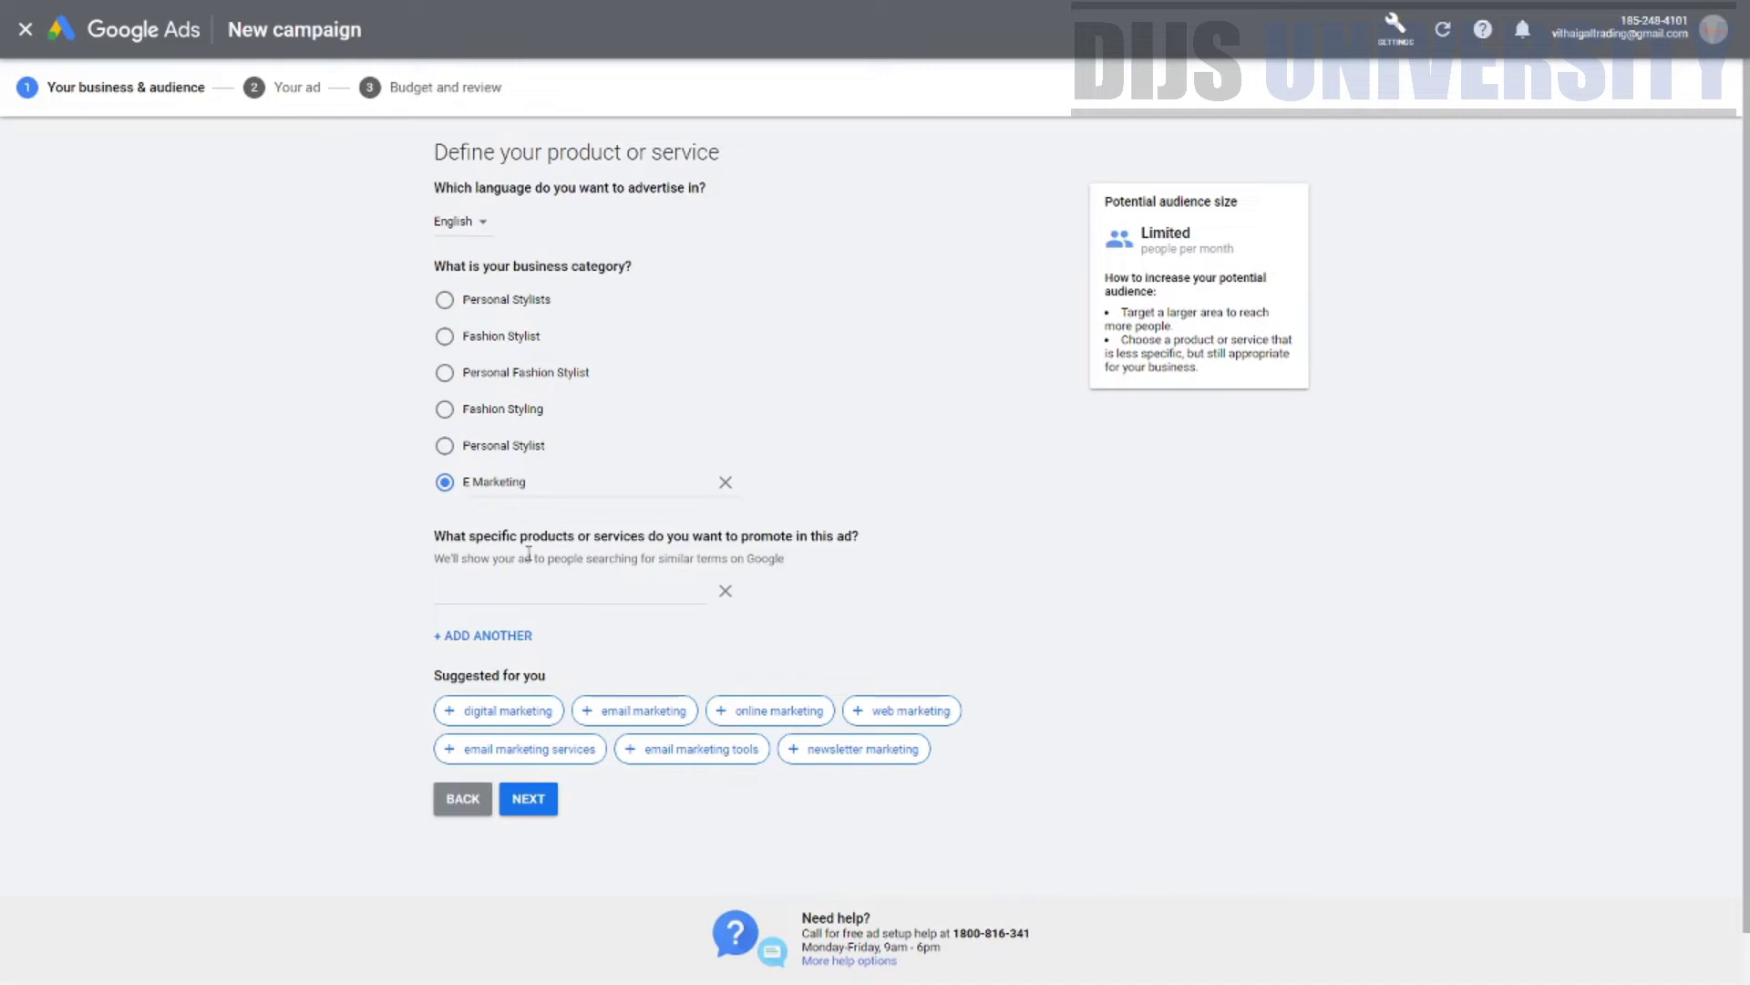
drag(471, 536, 872, 539)
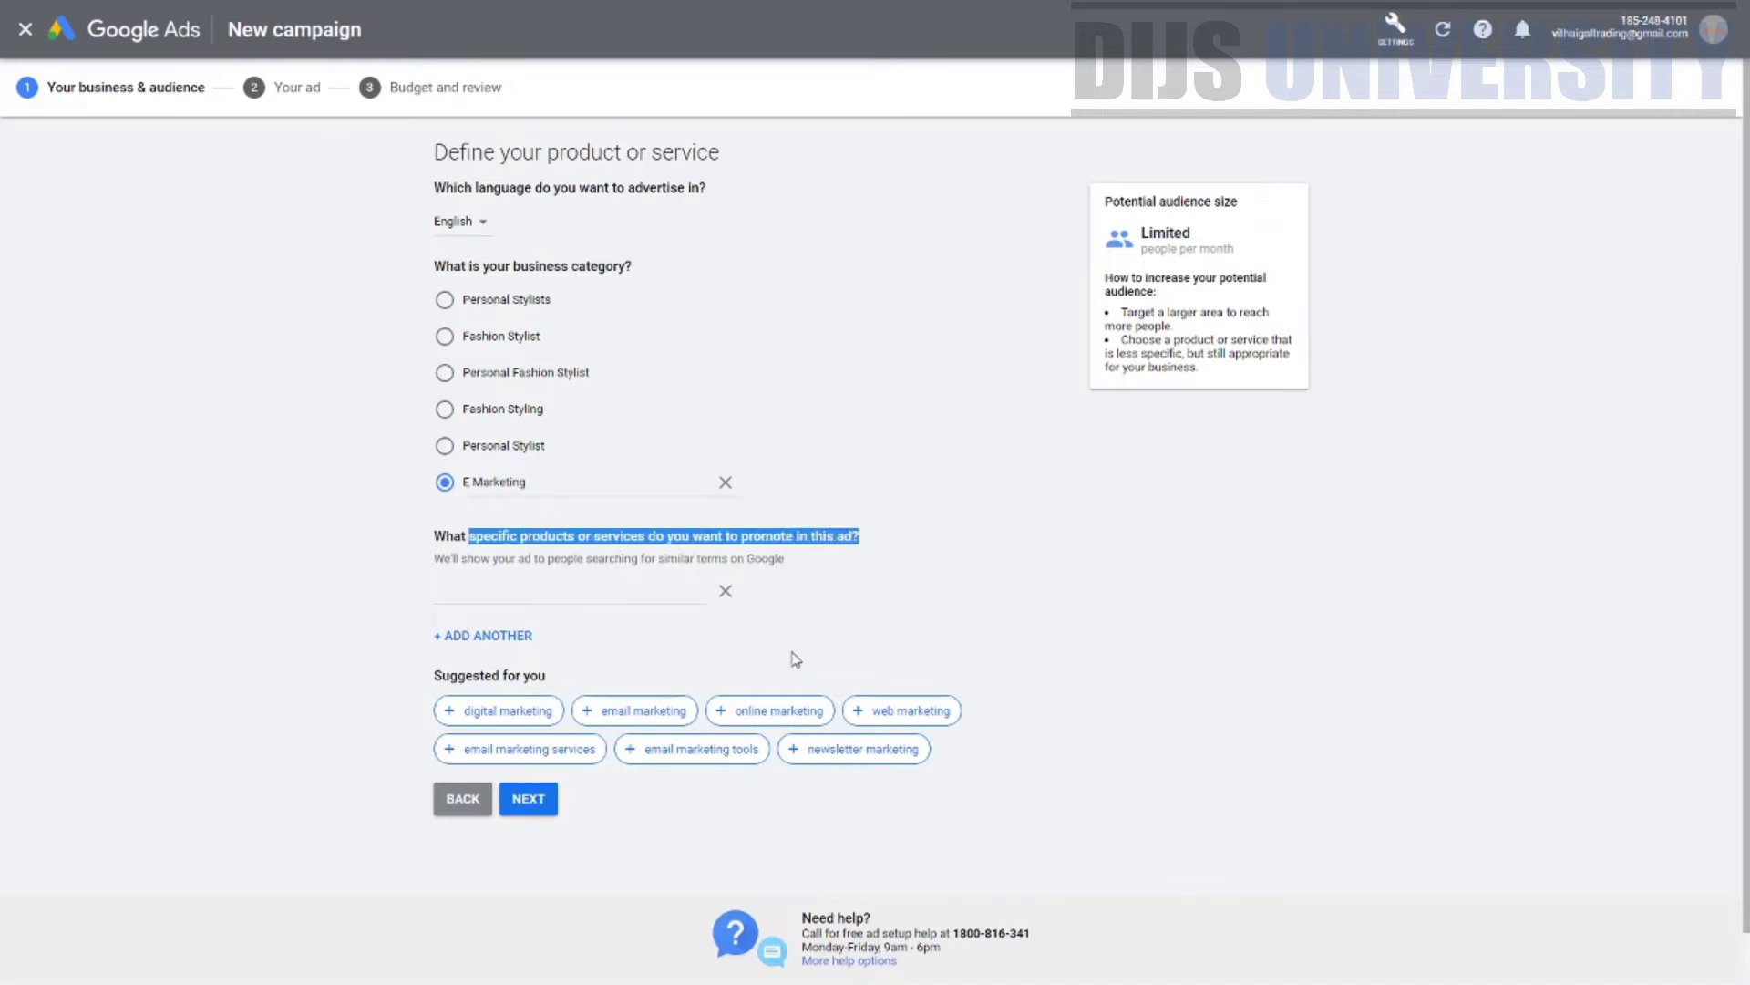
click(478, 588)
text(12 minute s)
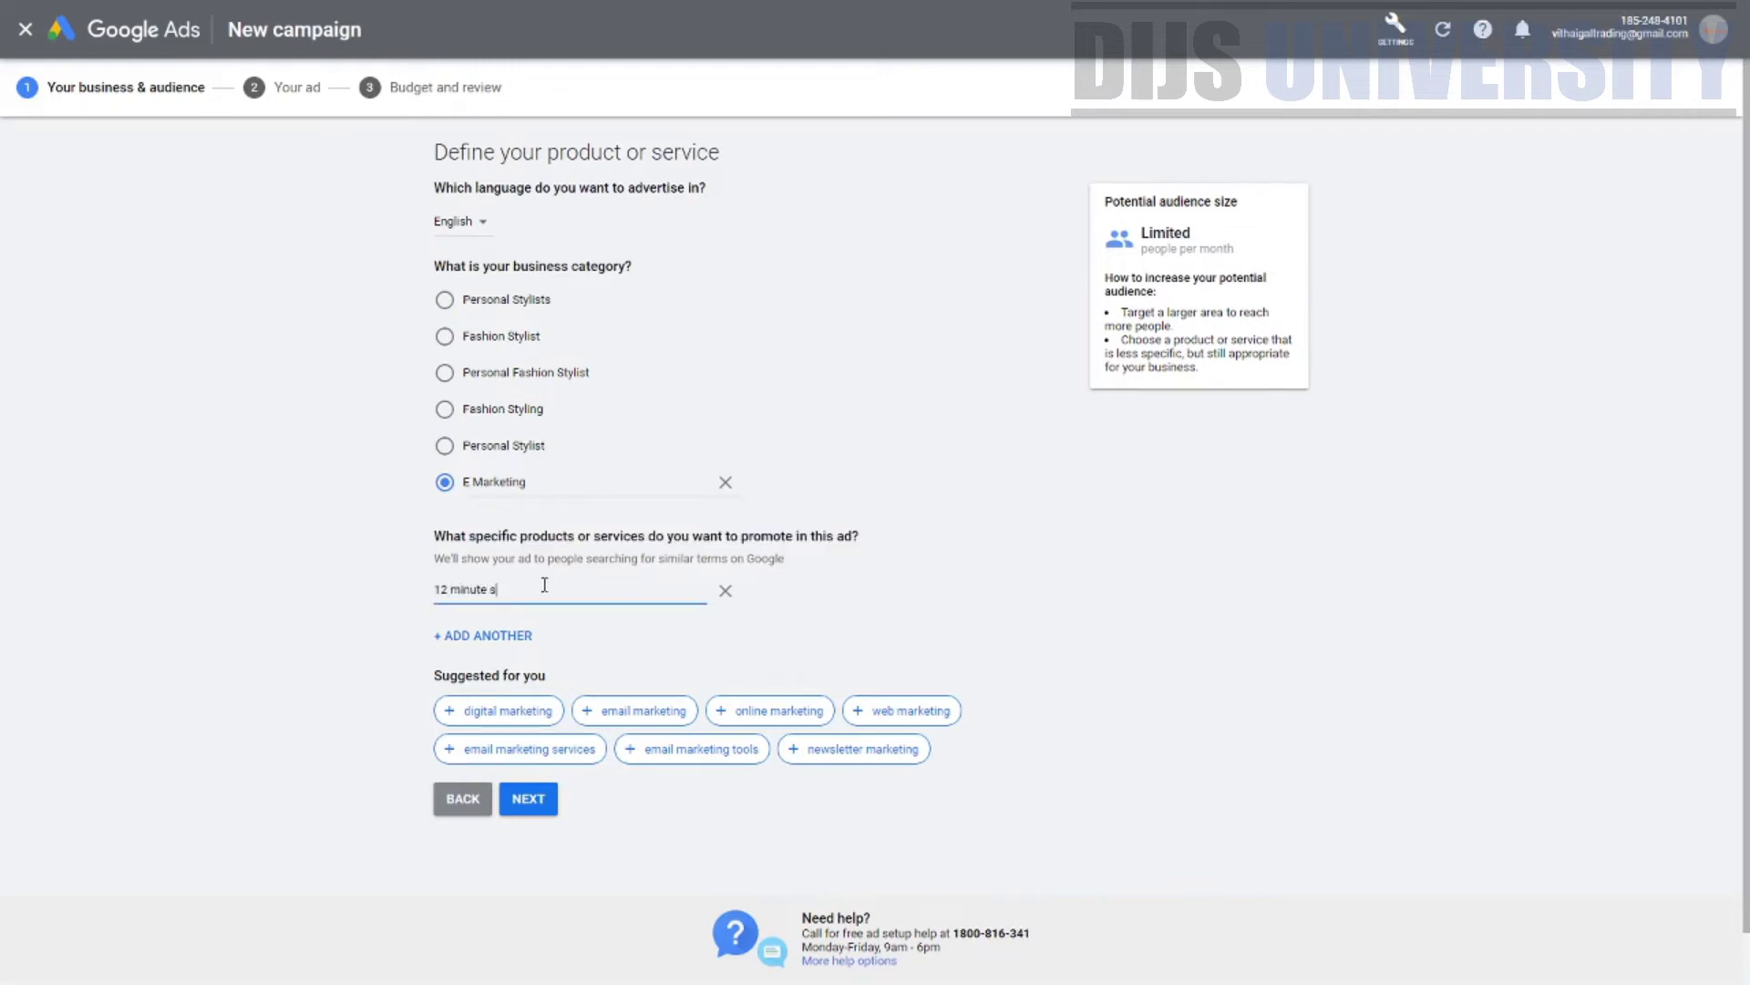
text(tar)
key(BackSpace)
key(BackSpace)
text(ra)
key(Return)
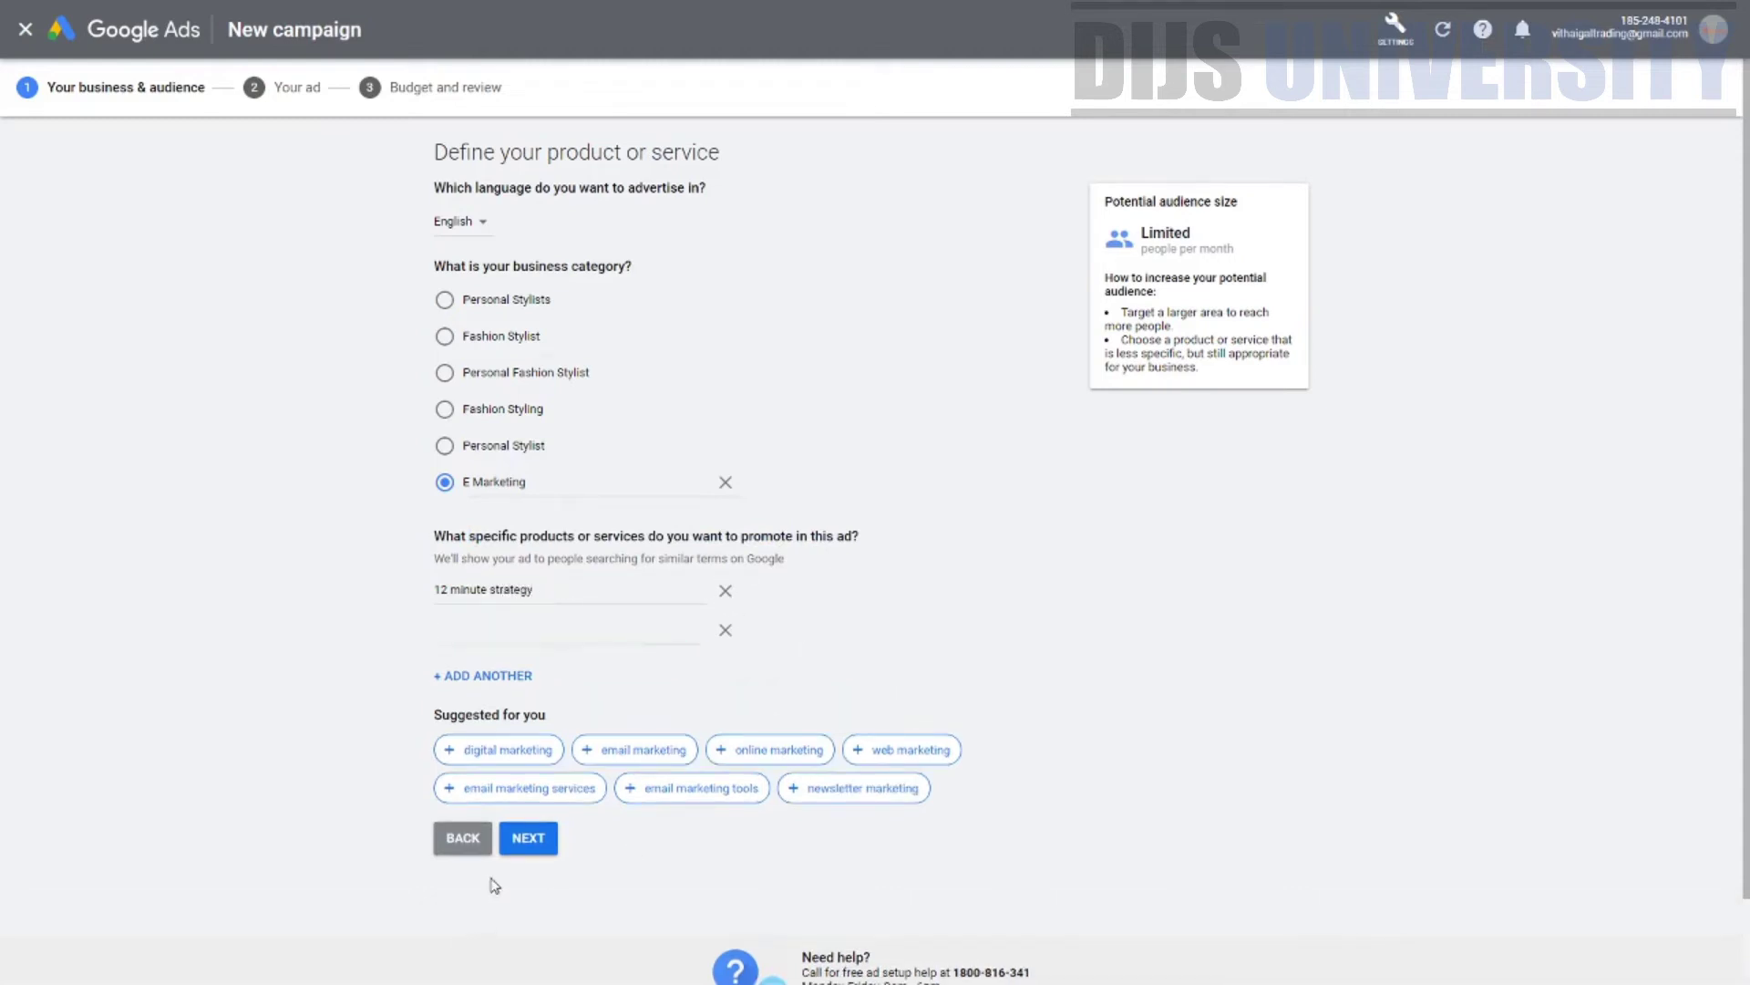
click(546, 844)
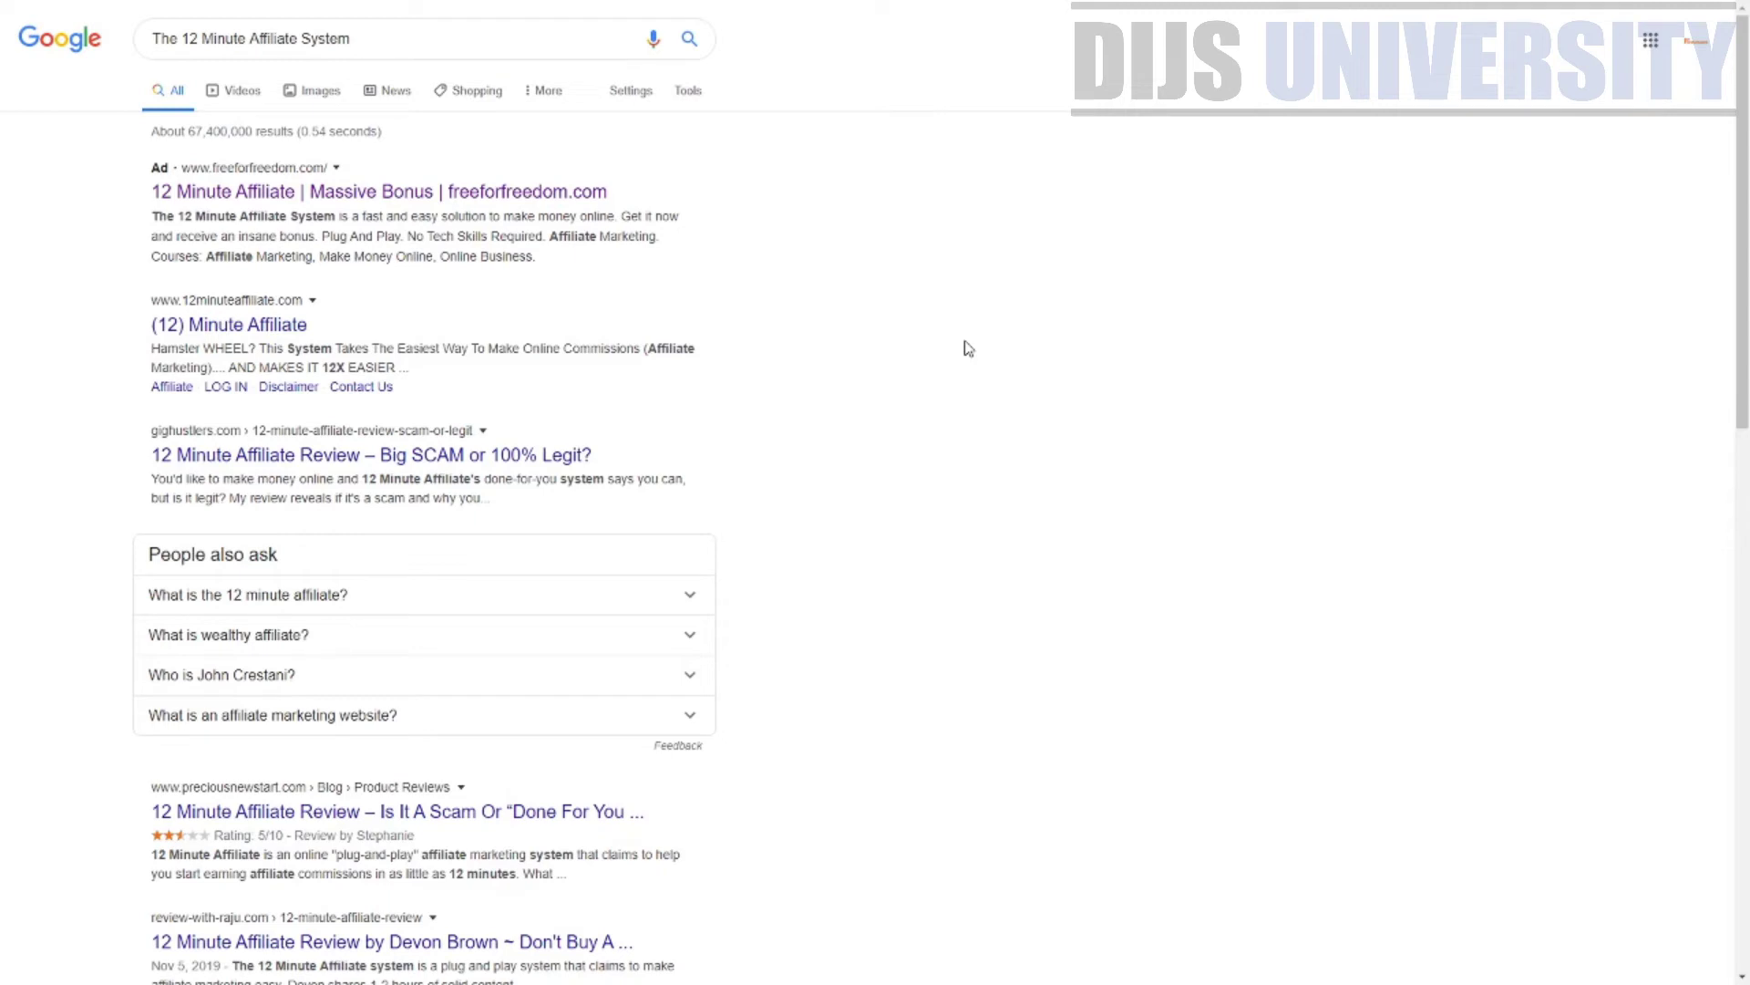
Step: Copy the title of the top sponsored Google result for "The 12 Minute Affiliate System" into Headline 1 of the new ad
drag(390, 39, 133, 41)
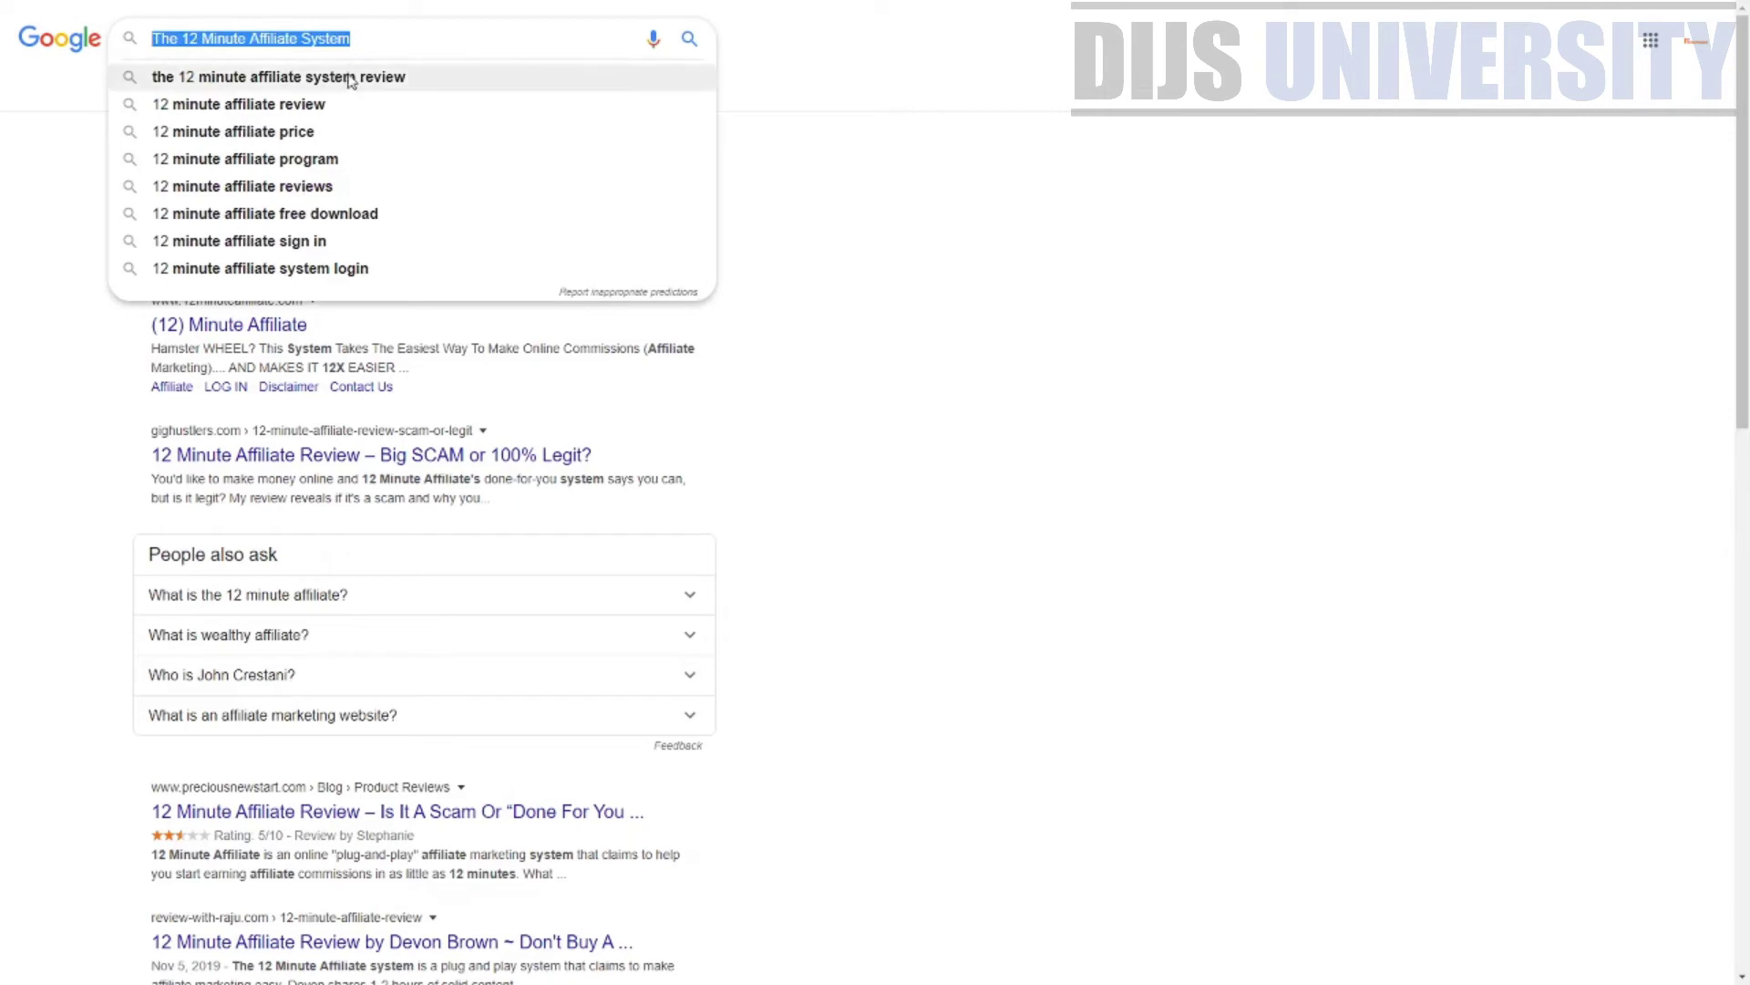
click(360, 39)
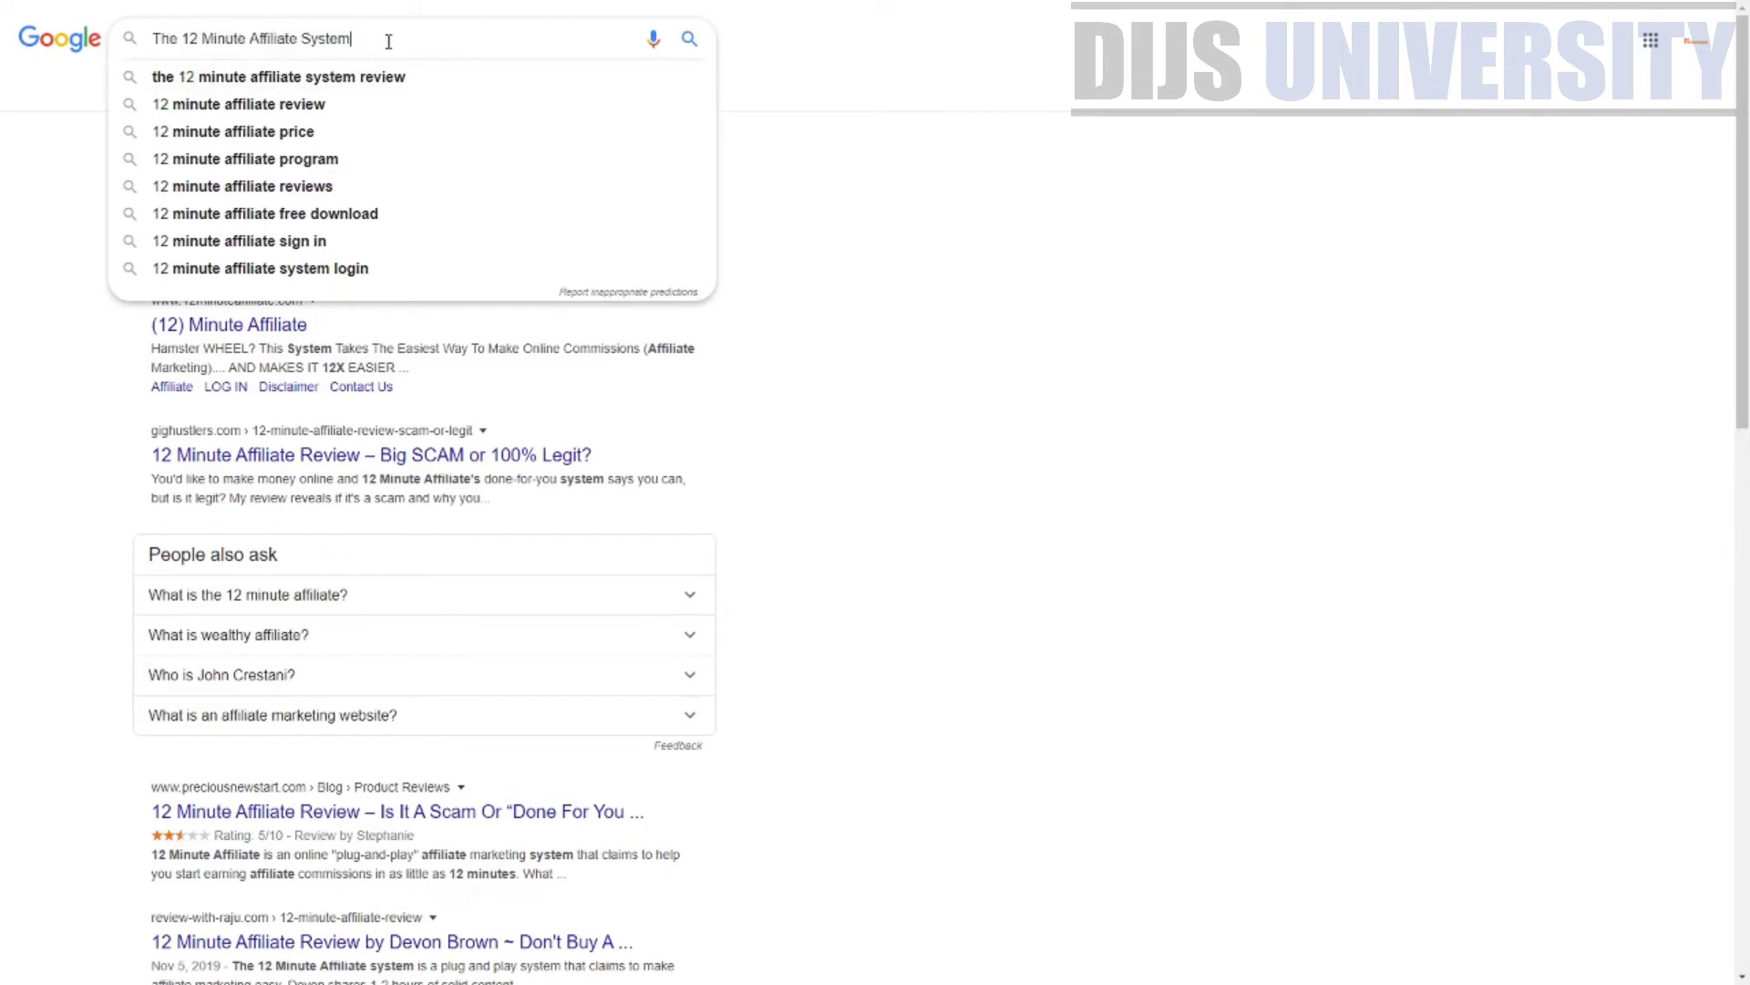
key(Return)
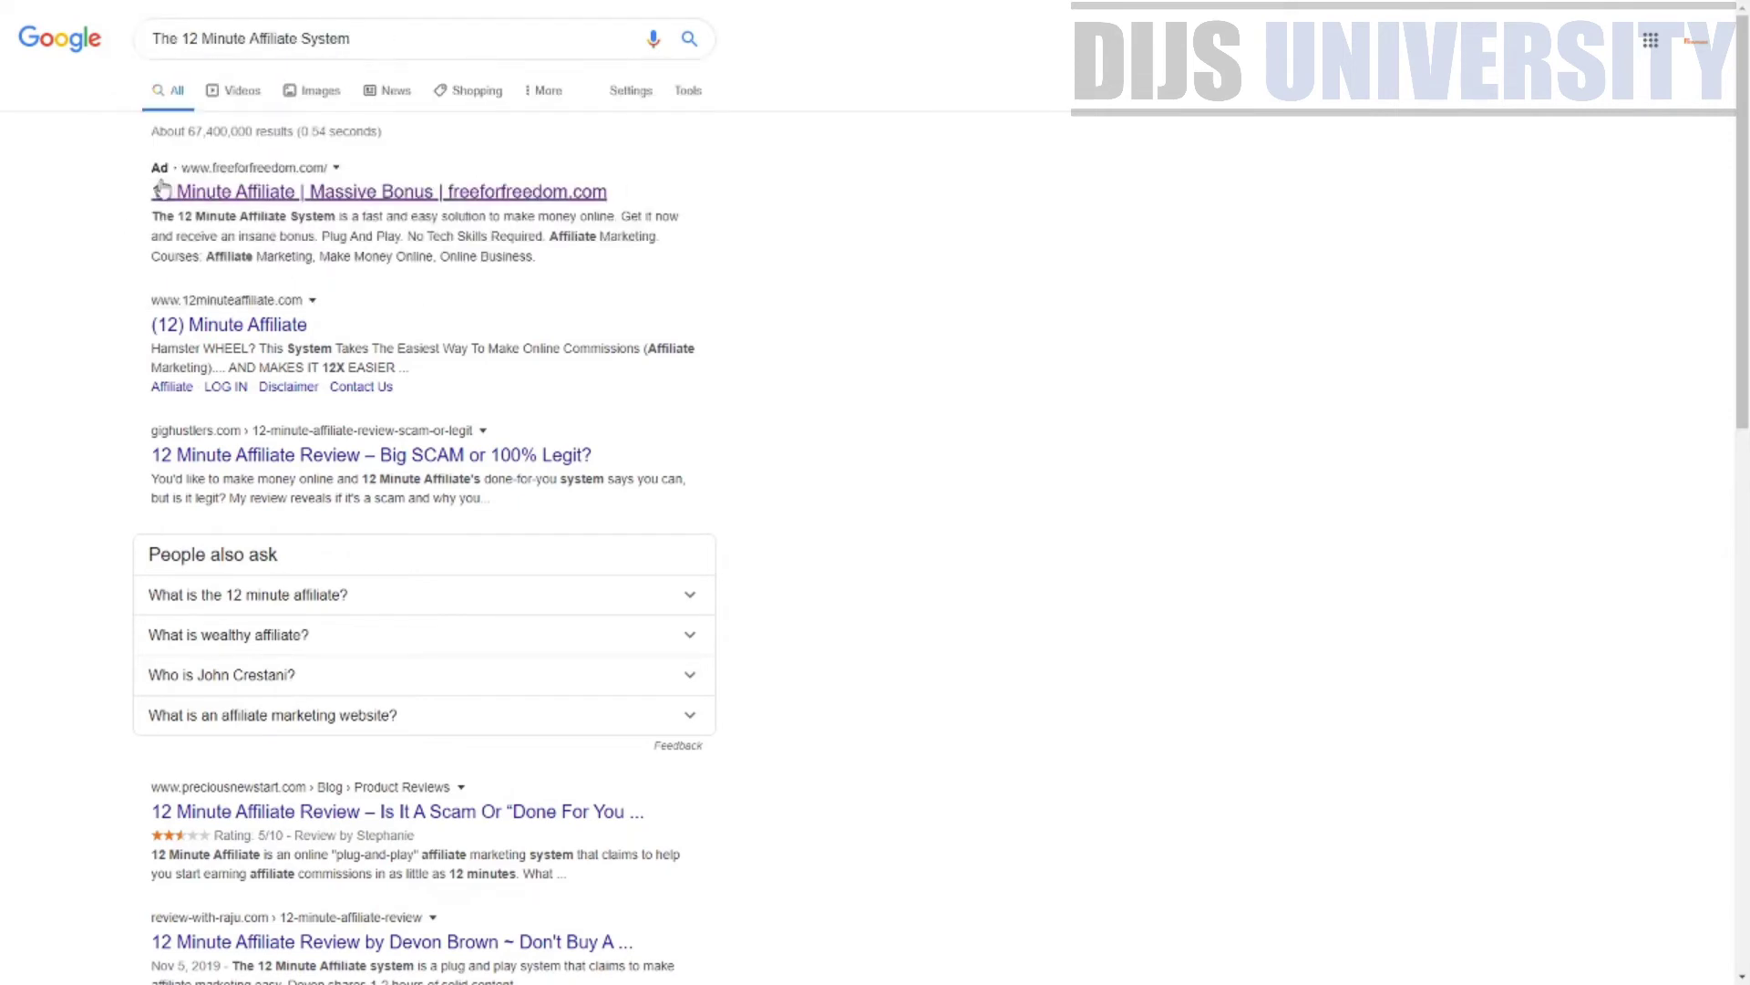
drag(153, 169, 331, 167)
click(363, 165)
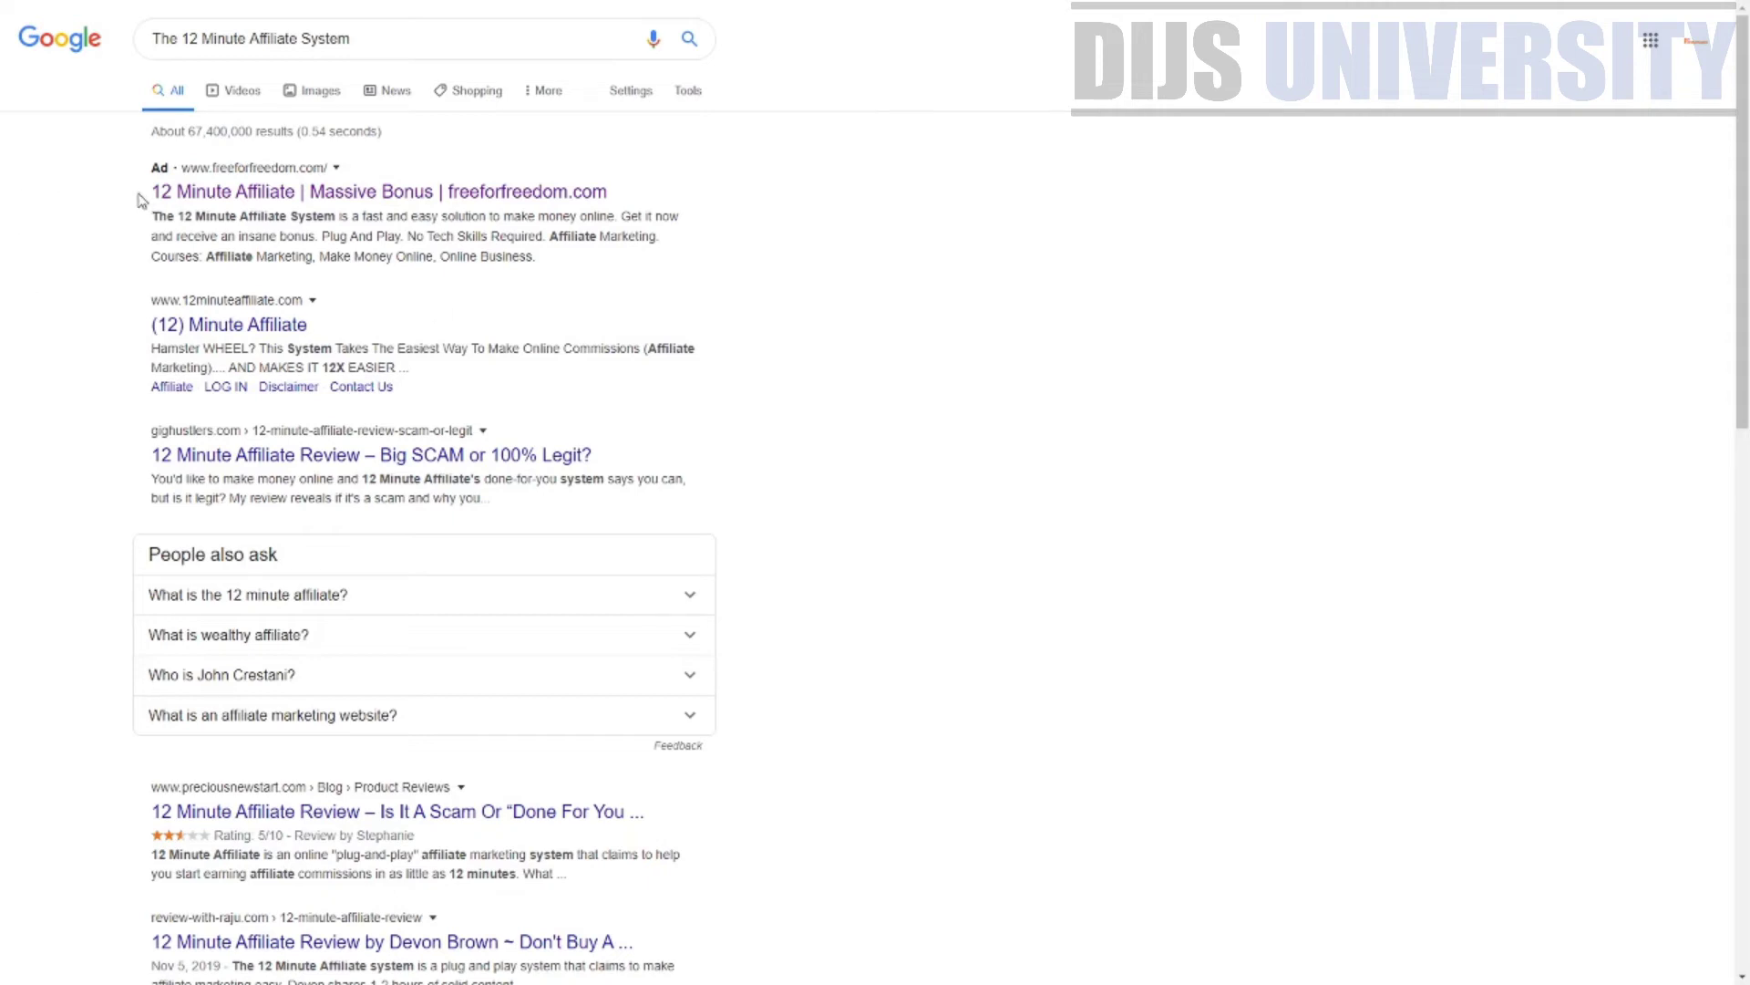
drag(141, 193, 618, 205)
key(ctrl+c)
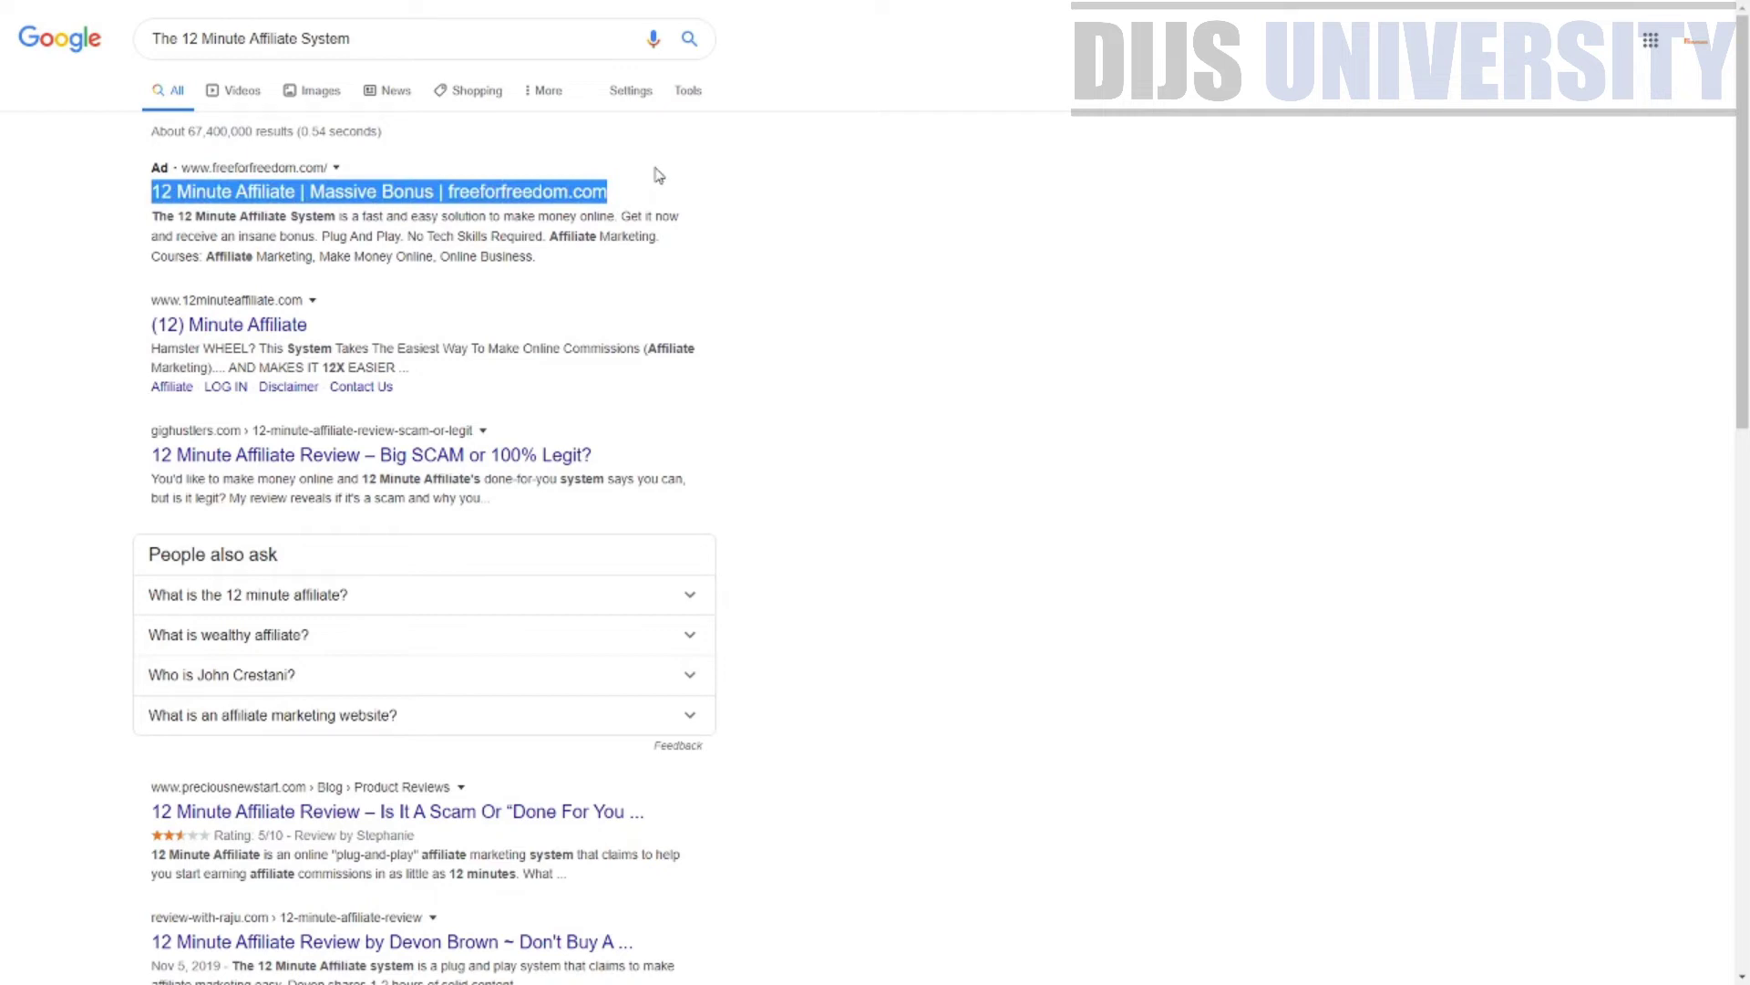
click(518, 302)
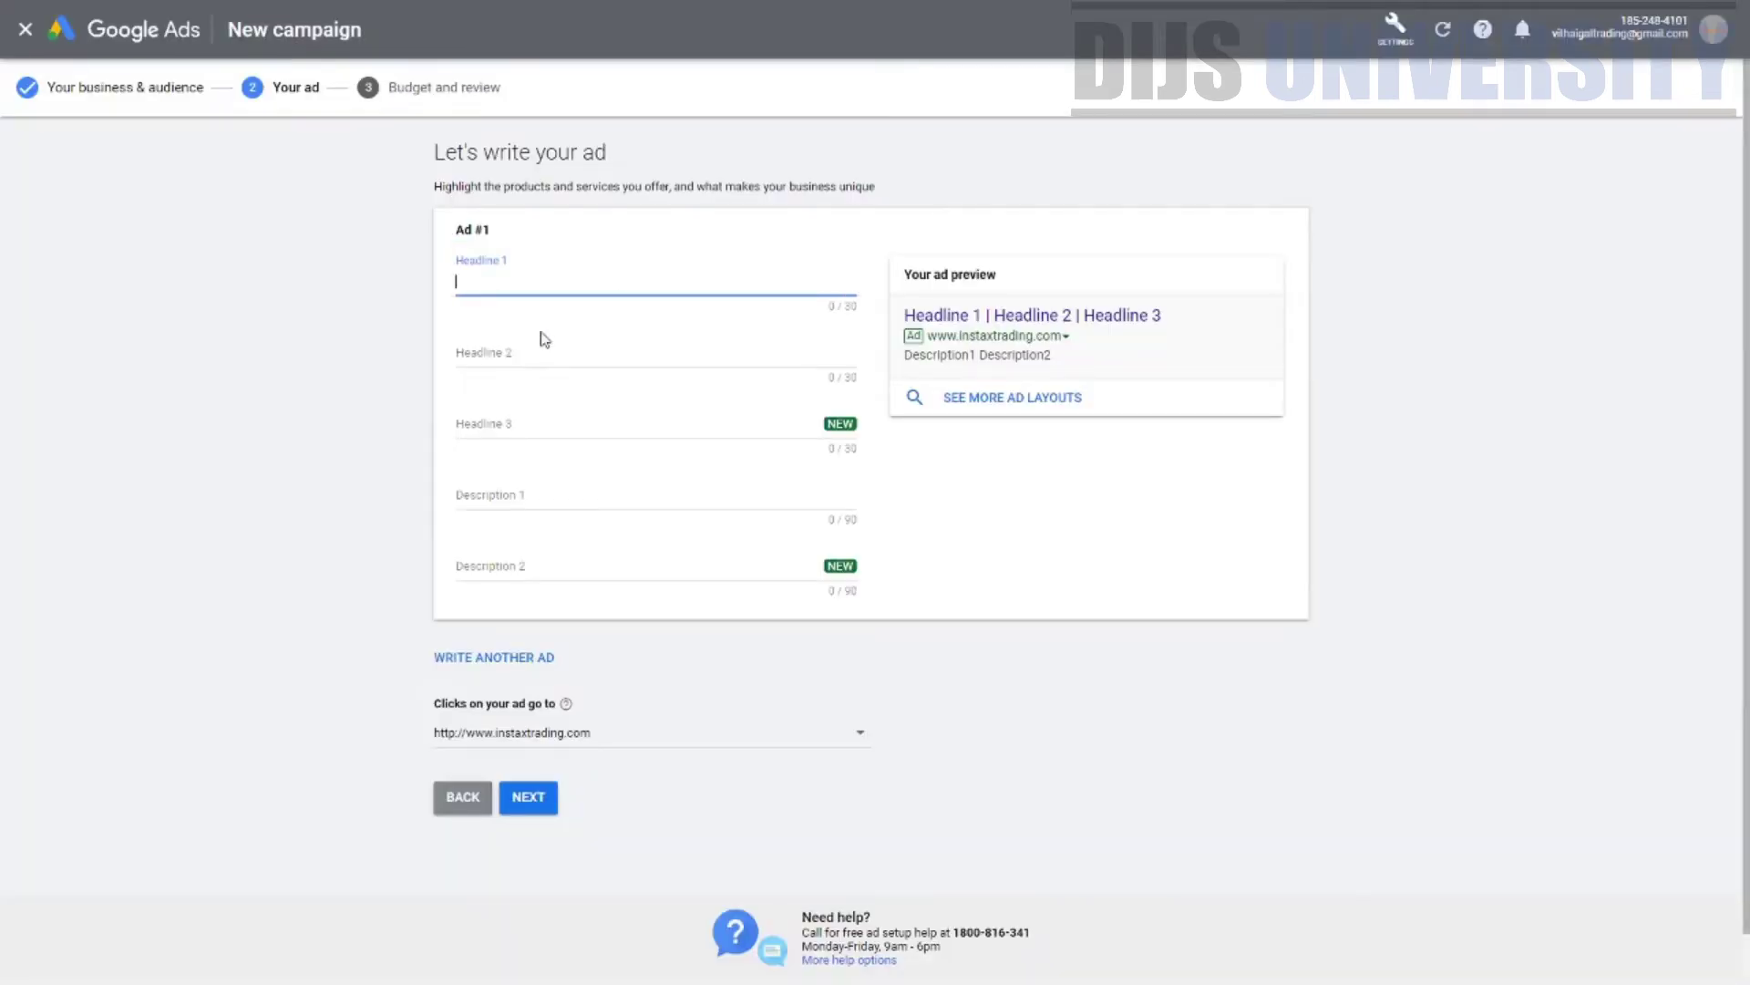
key(ctrl+v)
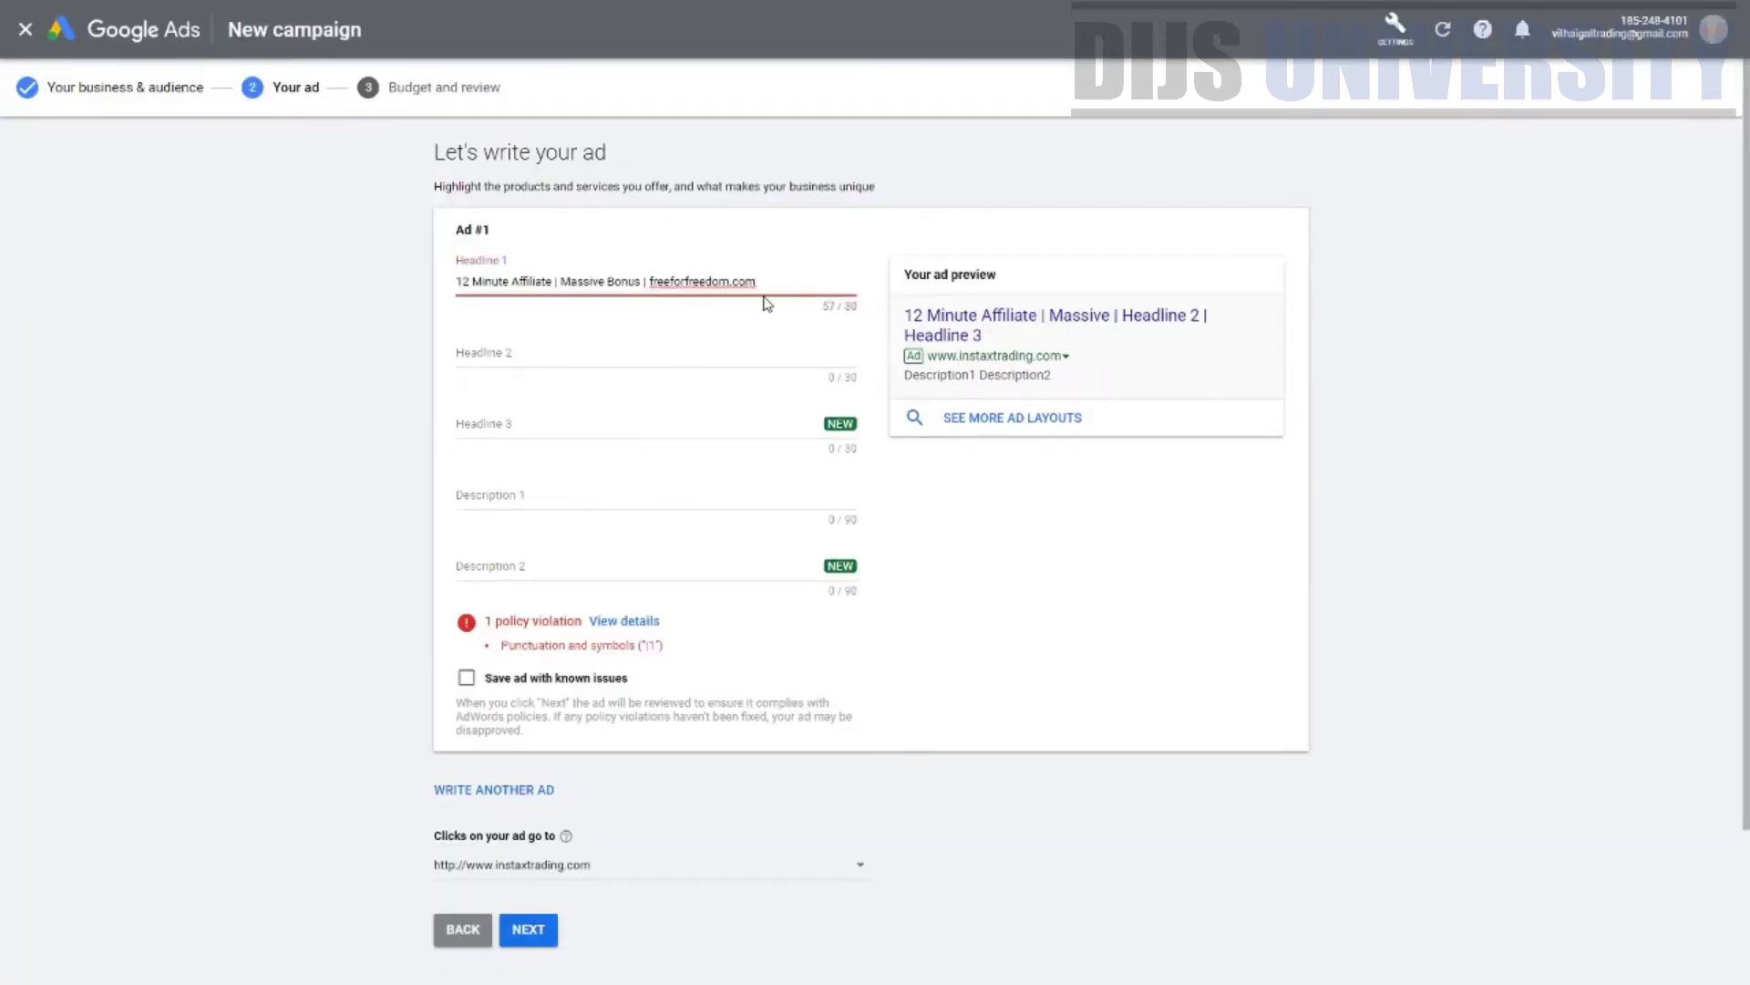
Step: Copy the website name "reeforfreedom.com" from Headline 1 into Headline 3
drag(767, 282, 745, 282)
drag(771, 282, 650, 293)
key(ctrl+c)
click(570, 422)
key(ctrl+v)
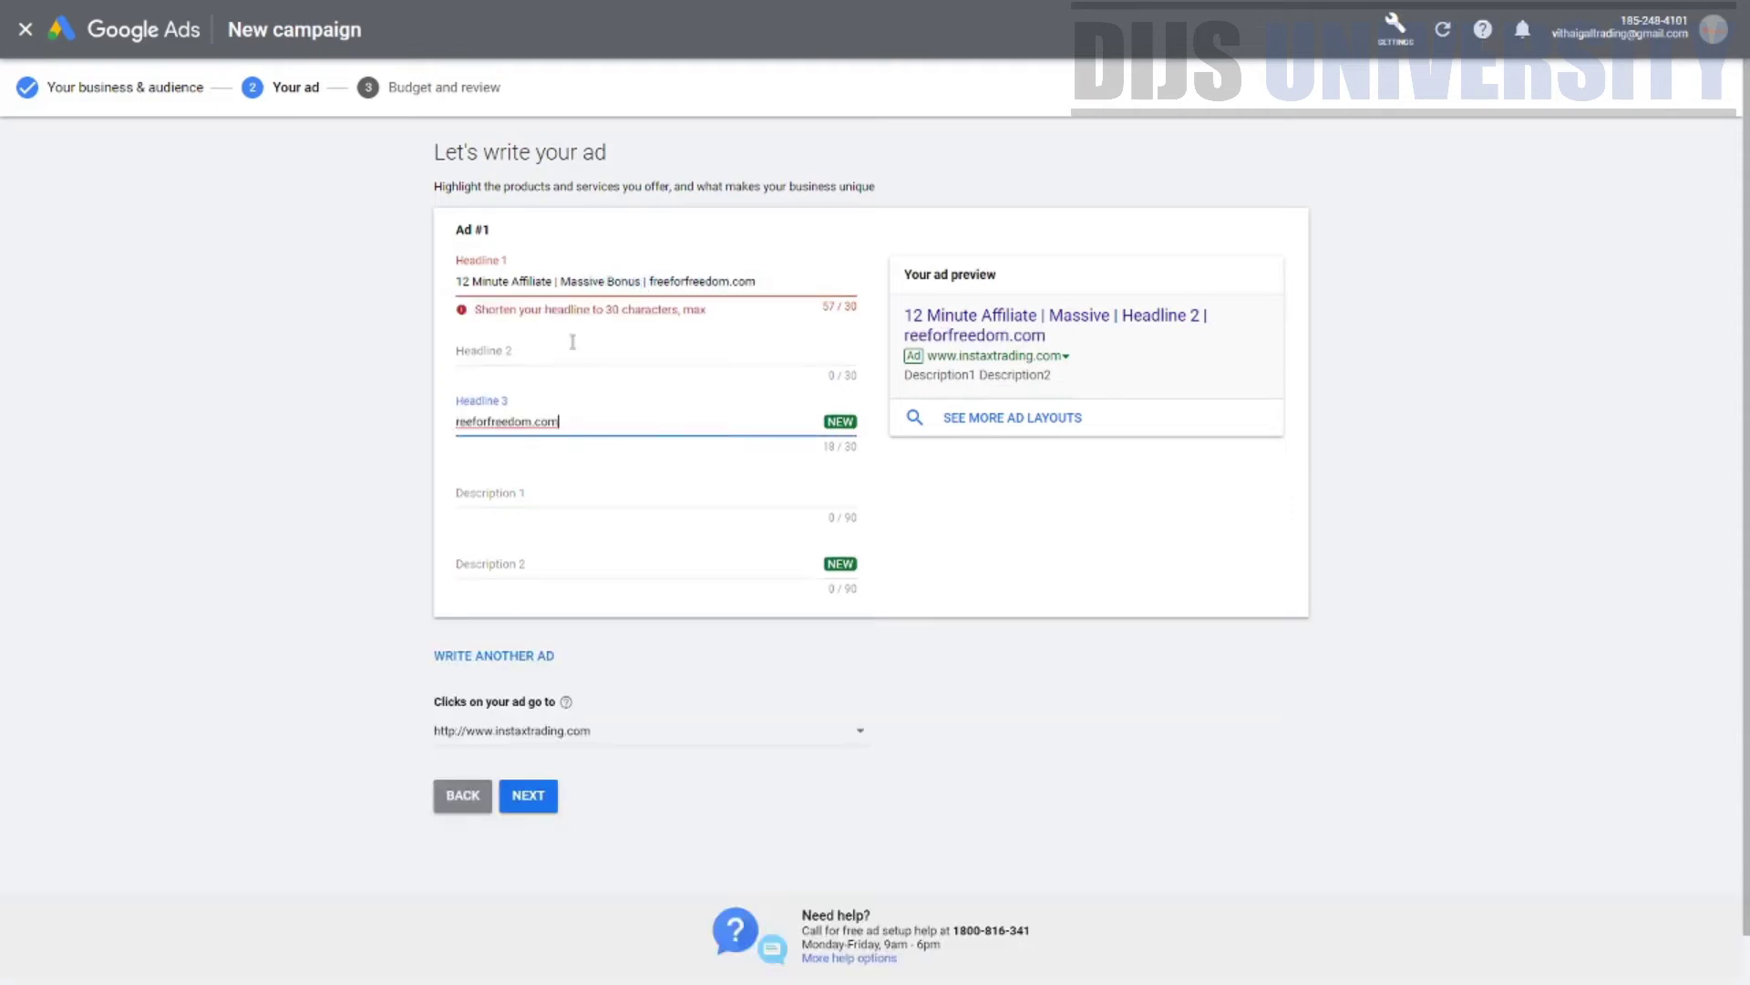
Step: Copy the words "Massive Bonus" from Headline 1 into Headline 2
drag(642, 282, 562, 282)
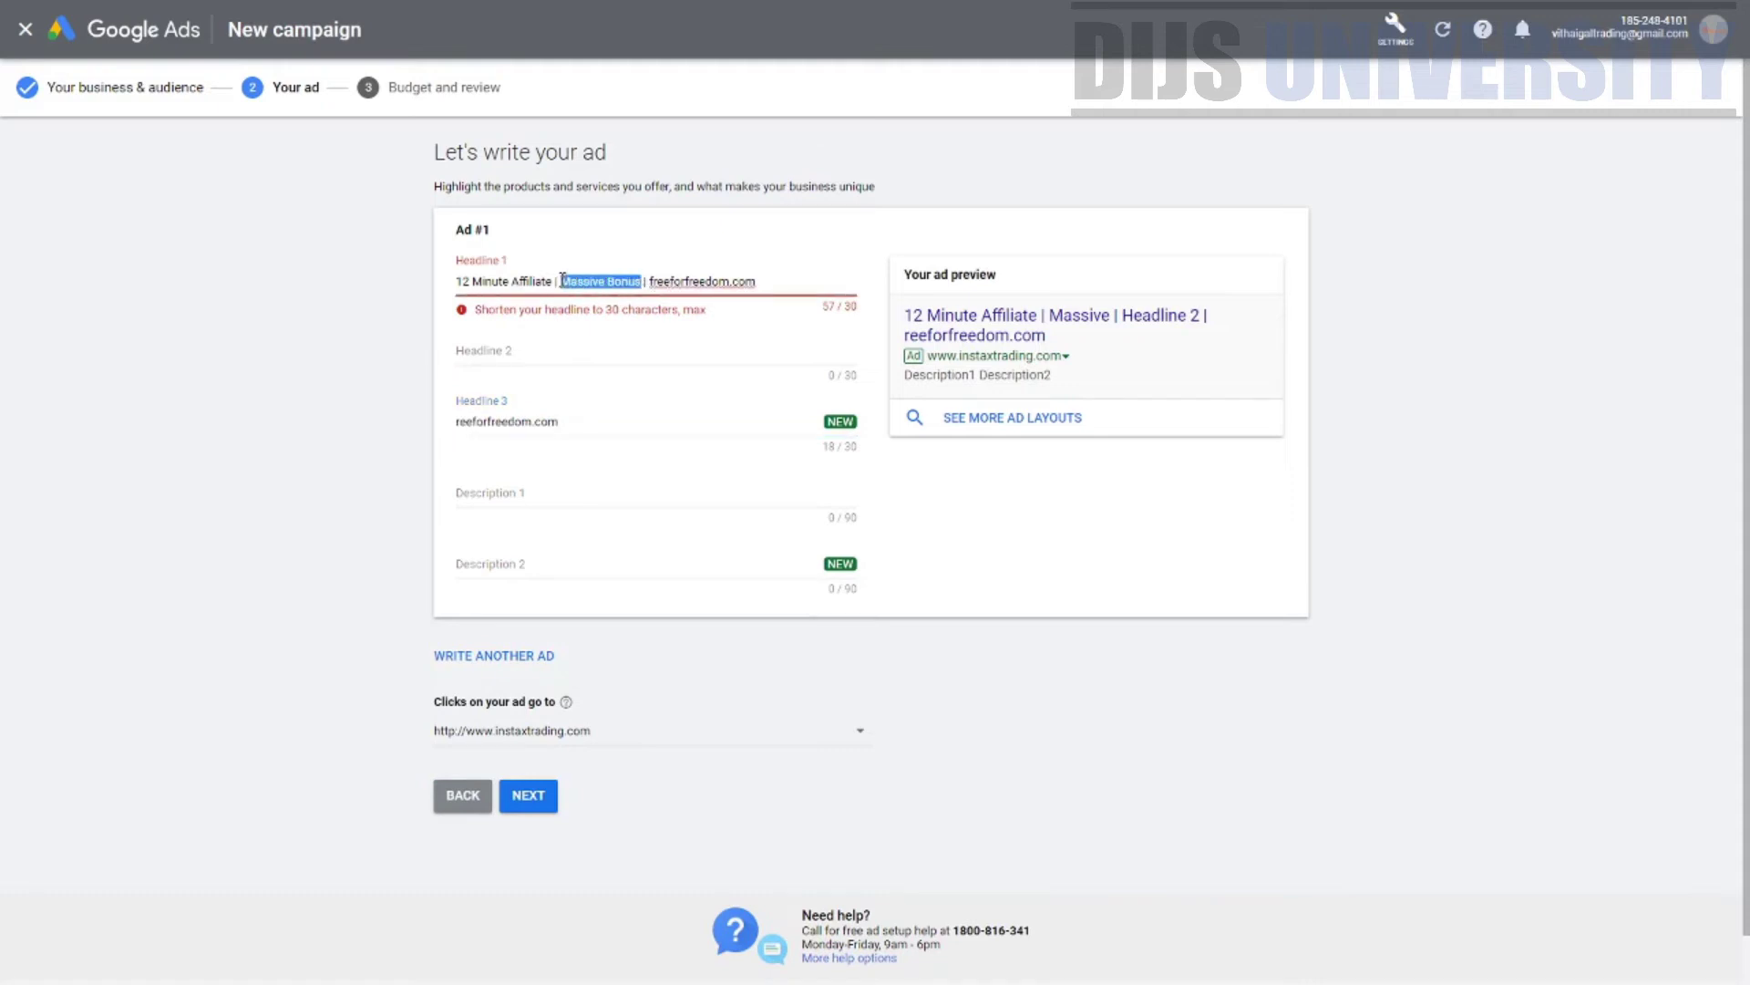
key(ctrl+c)
click(543, 363)
key(ctrl+v)
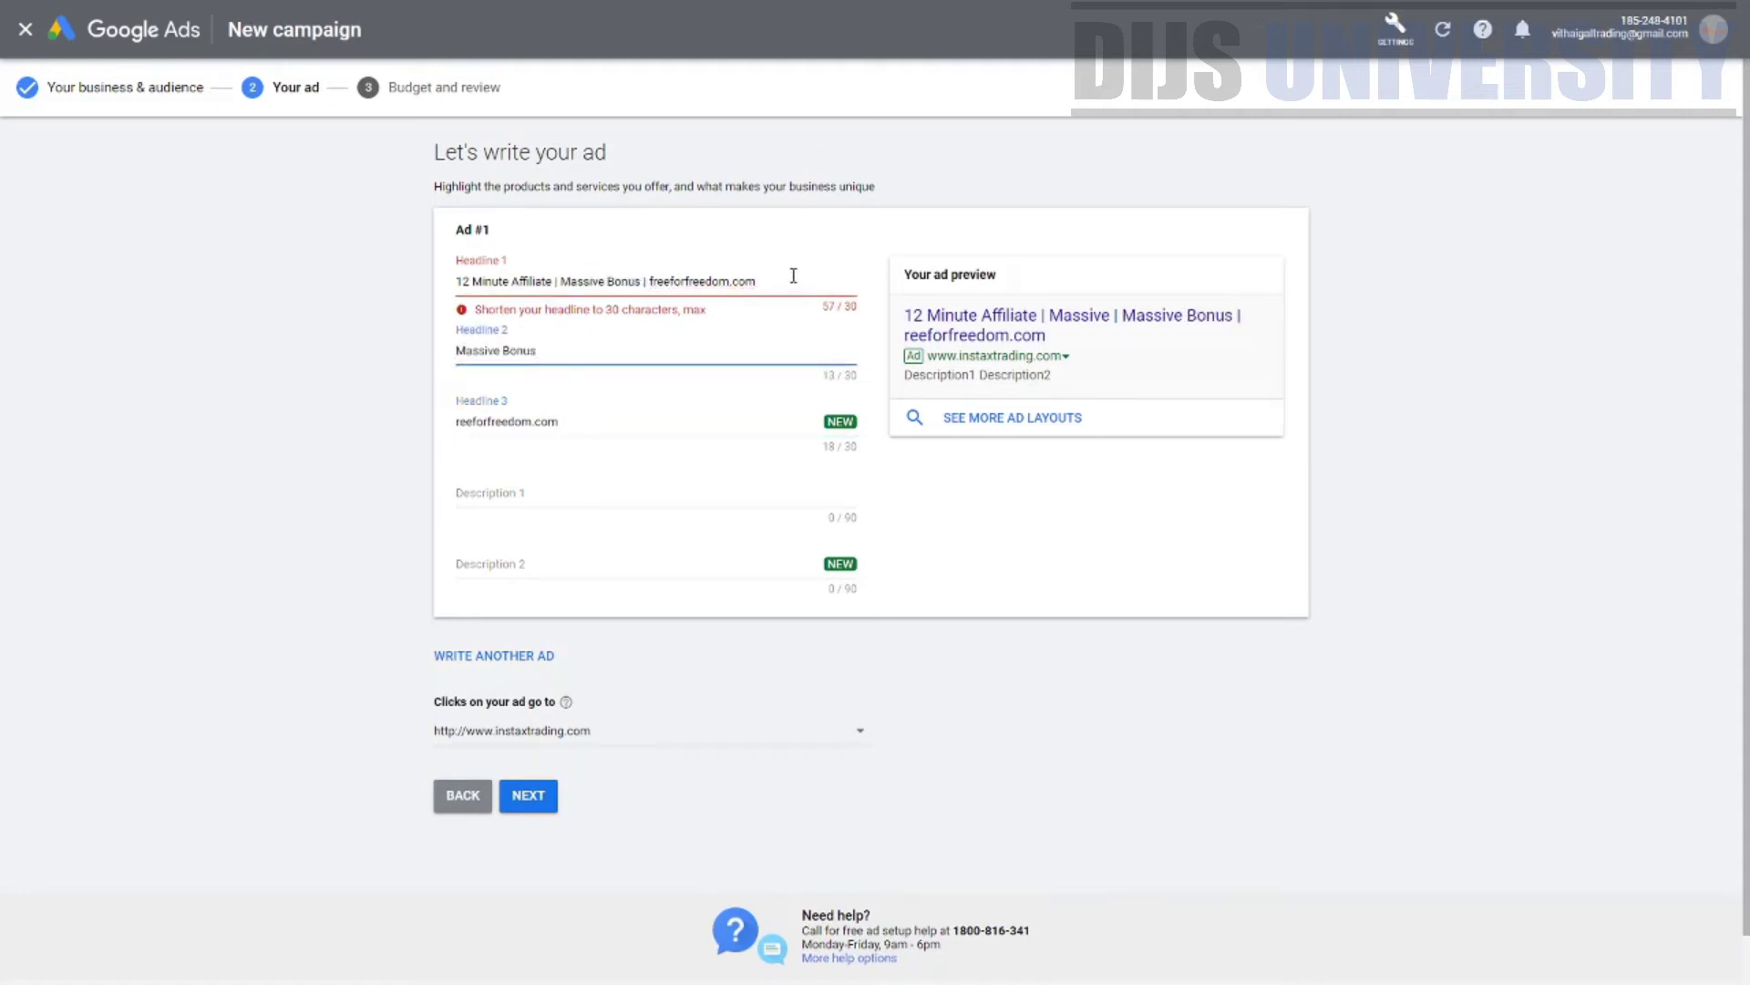
Step: Change Headline 1 to "12 Minute Affiliate Strategy" and Headline 2 to "Crazy Bonus"
drag(779, 282, 556, 301)
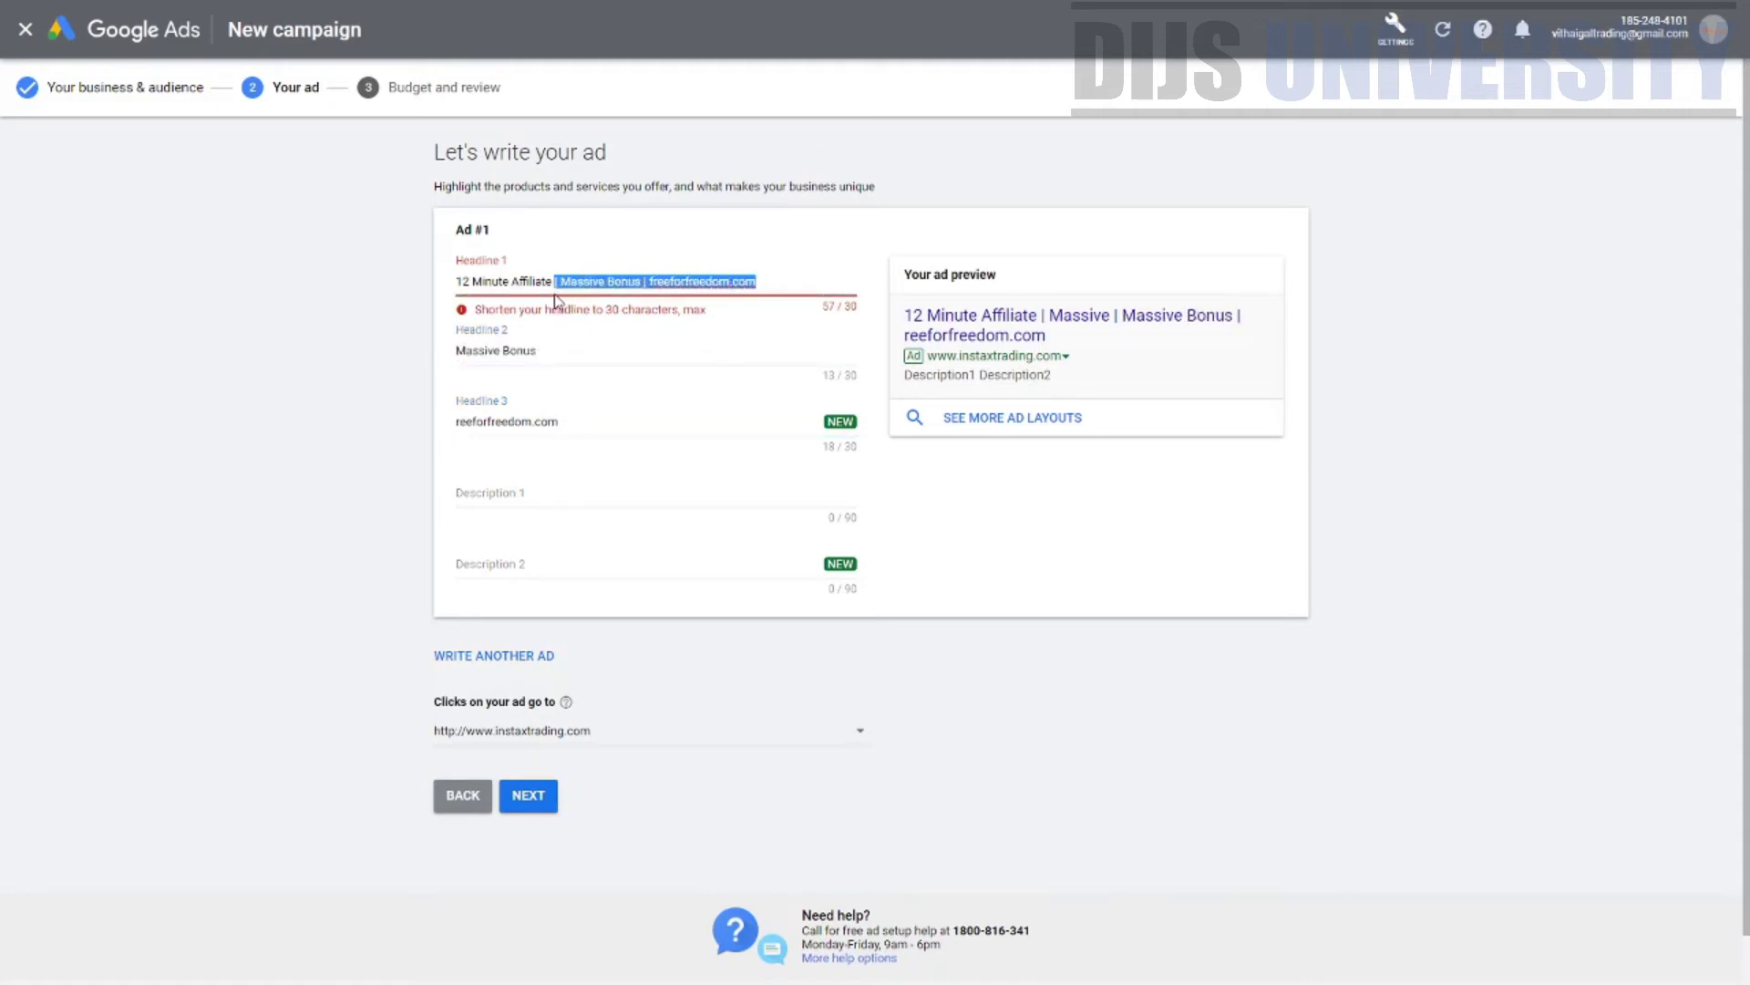
key(BackSpace)
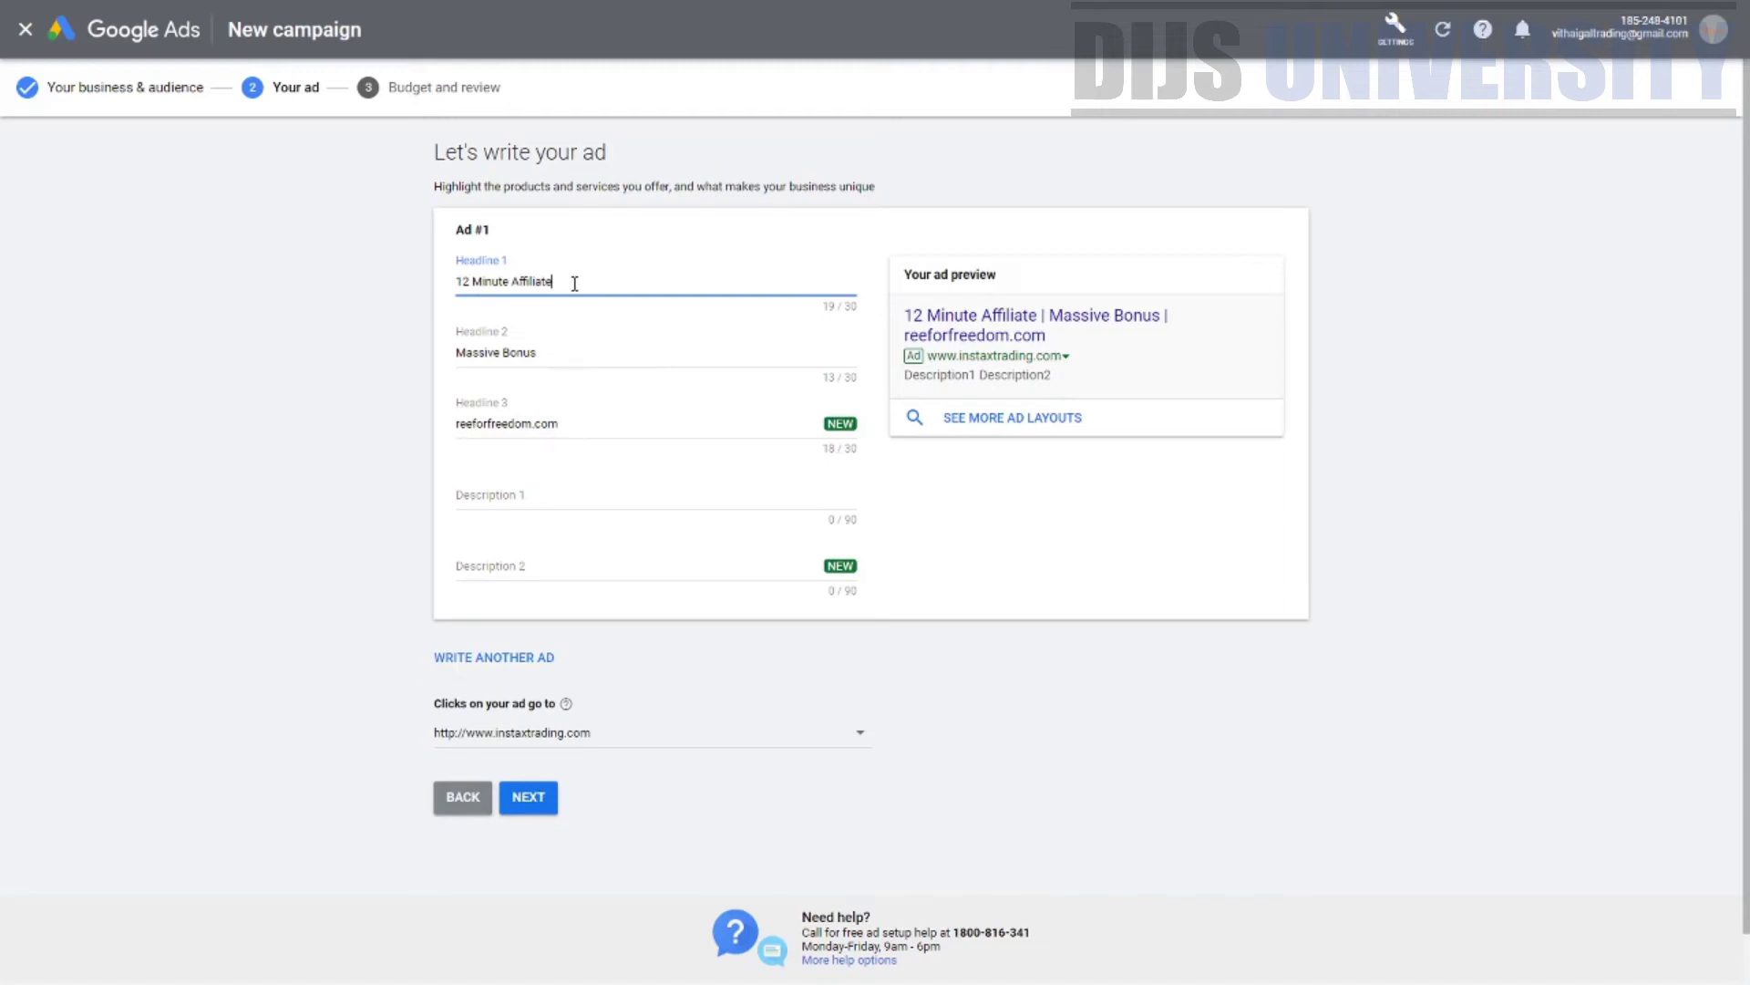
text(Strategy)
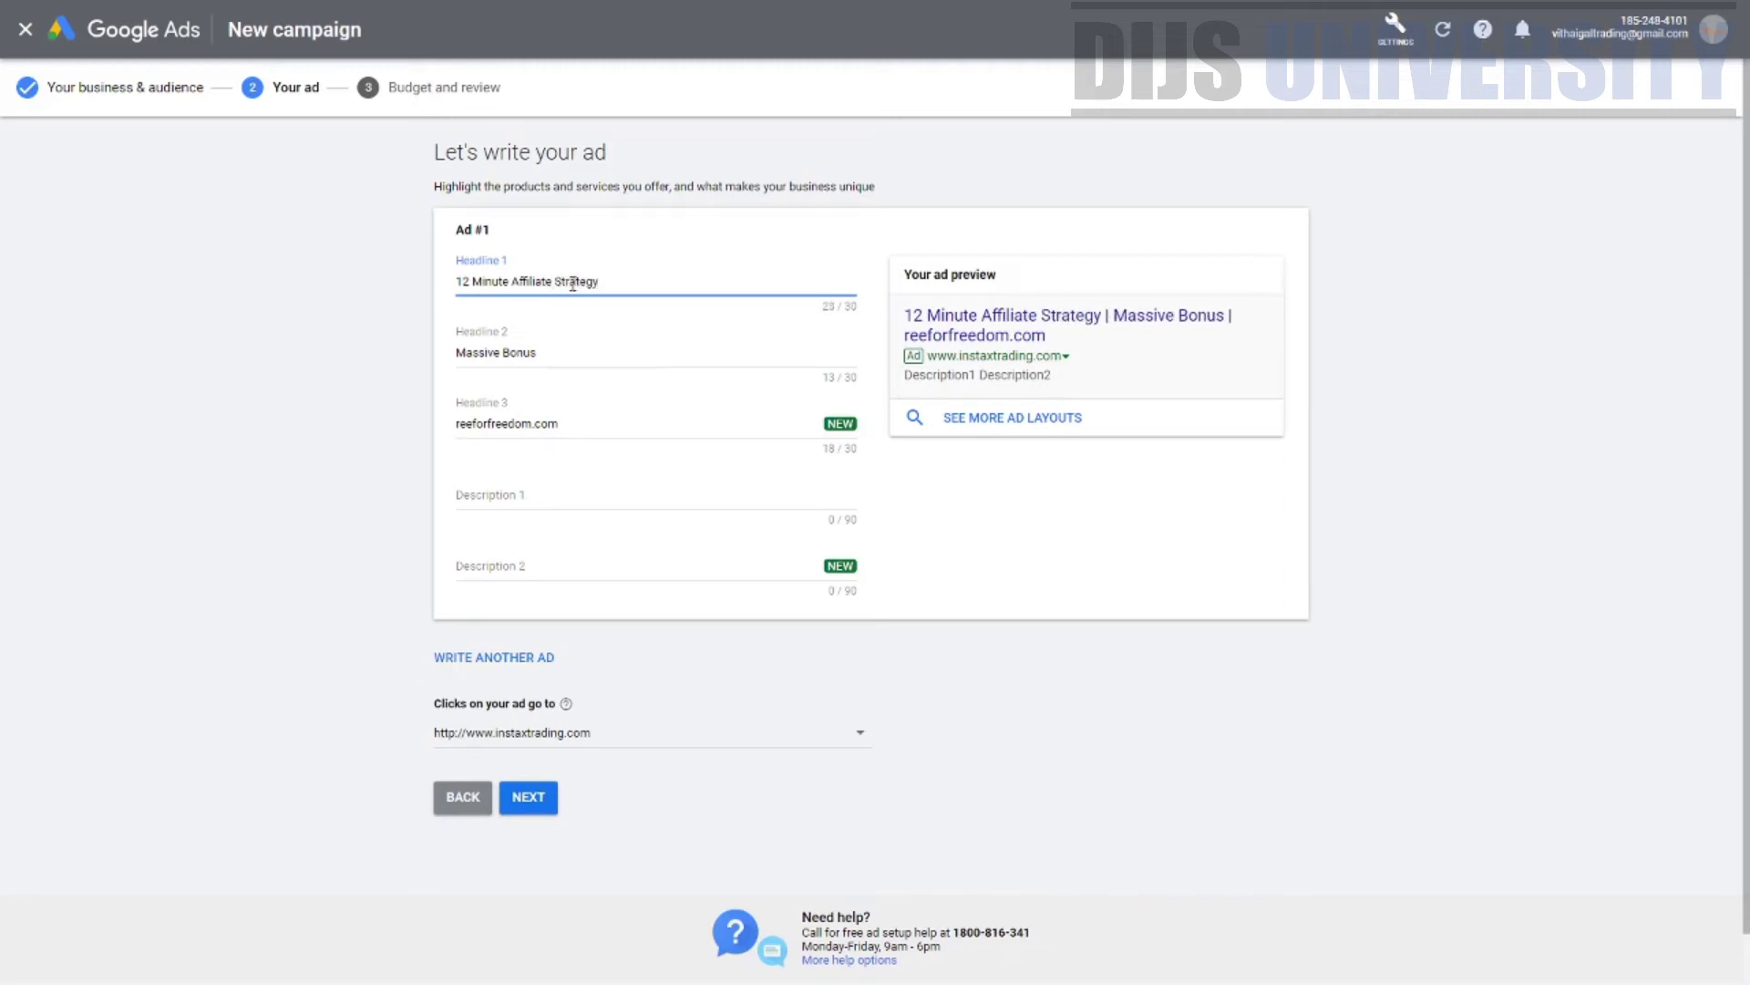
drag(500, 352, 369, 380)
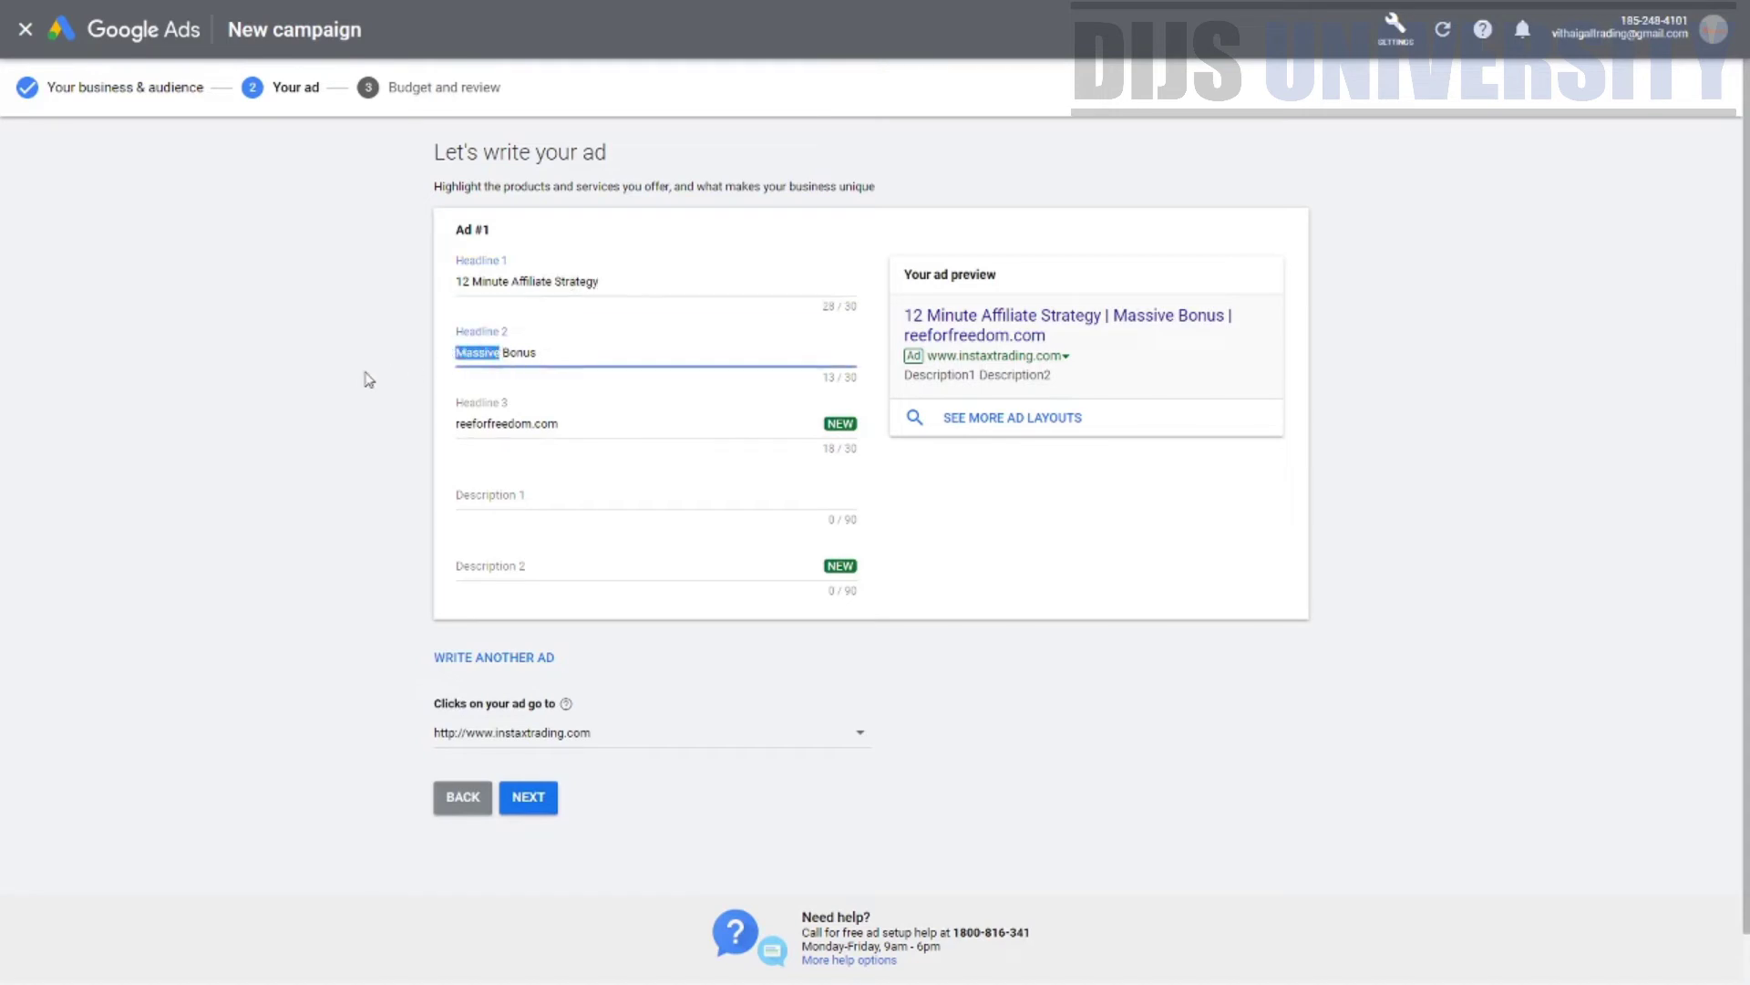
text(Cra)
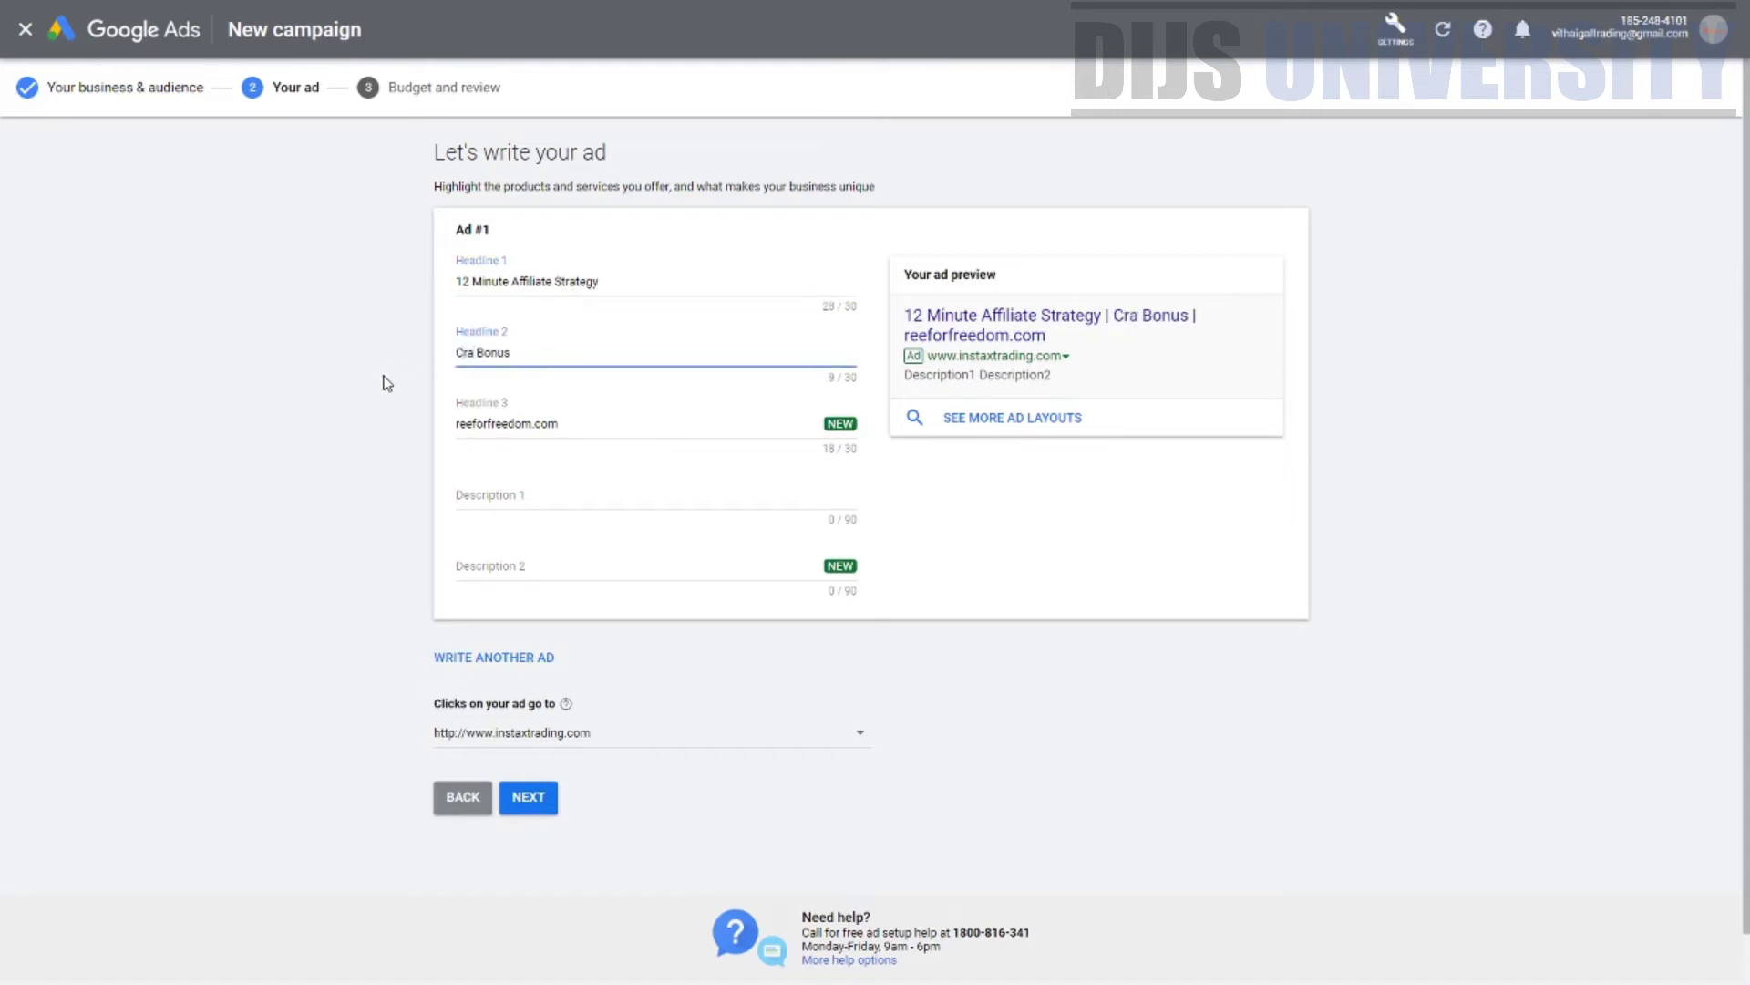
text(zy)
Step: Replace the website name in Headline 3 with "Financial Freedom"
drag(558, 441, 409, 433)
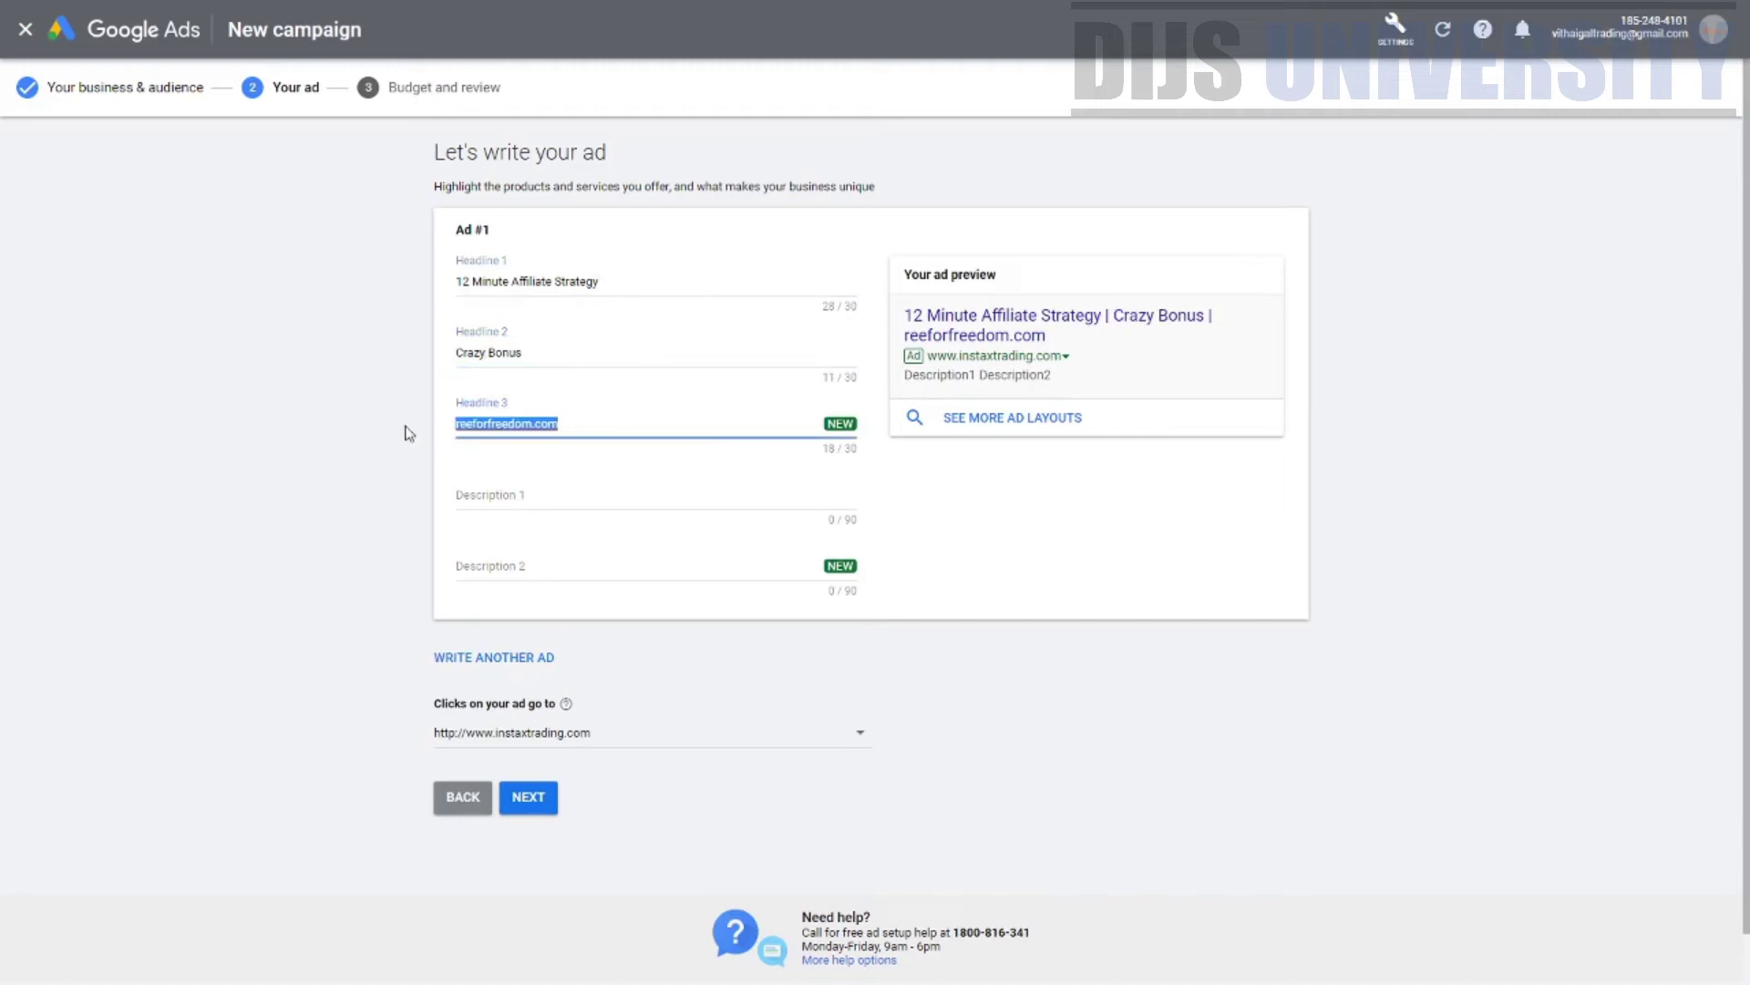
text(Financial)
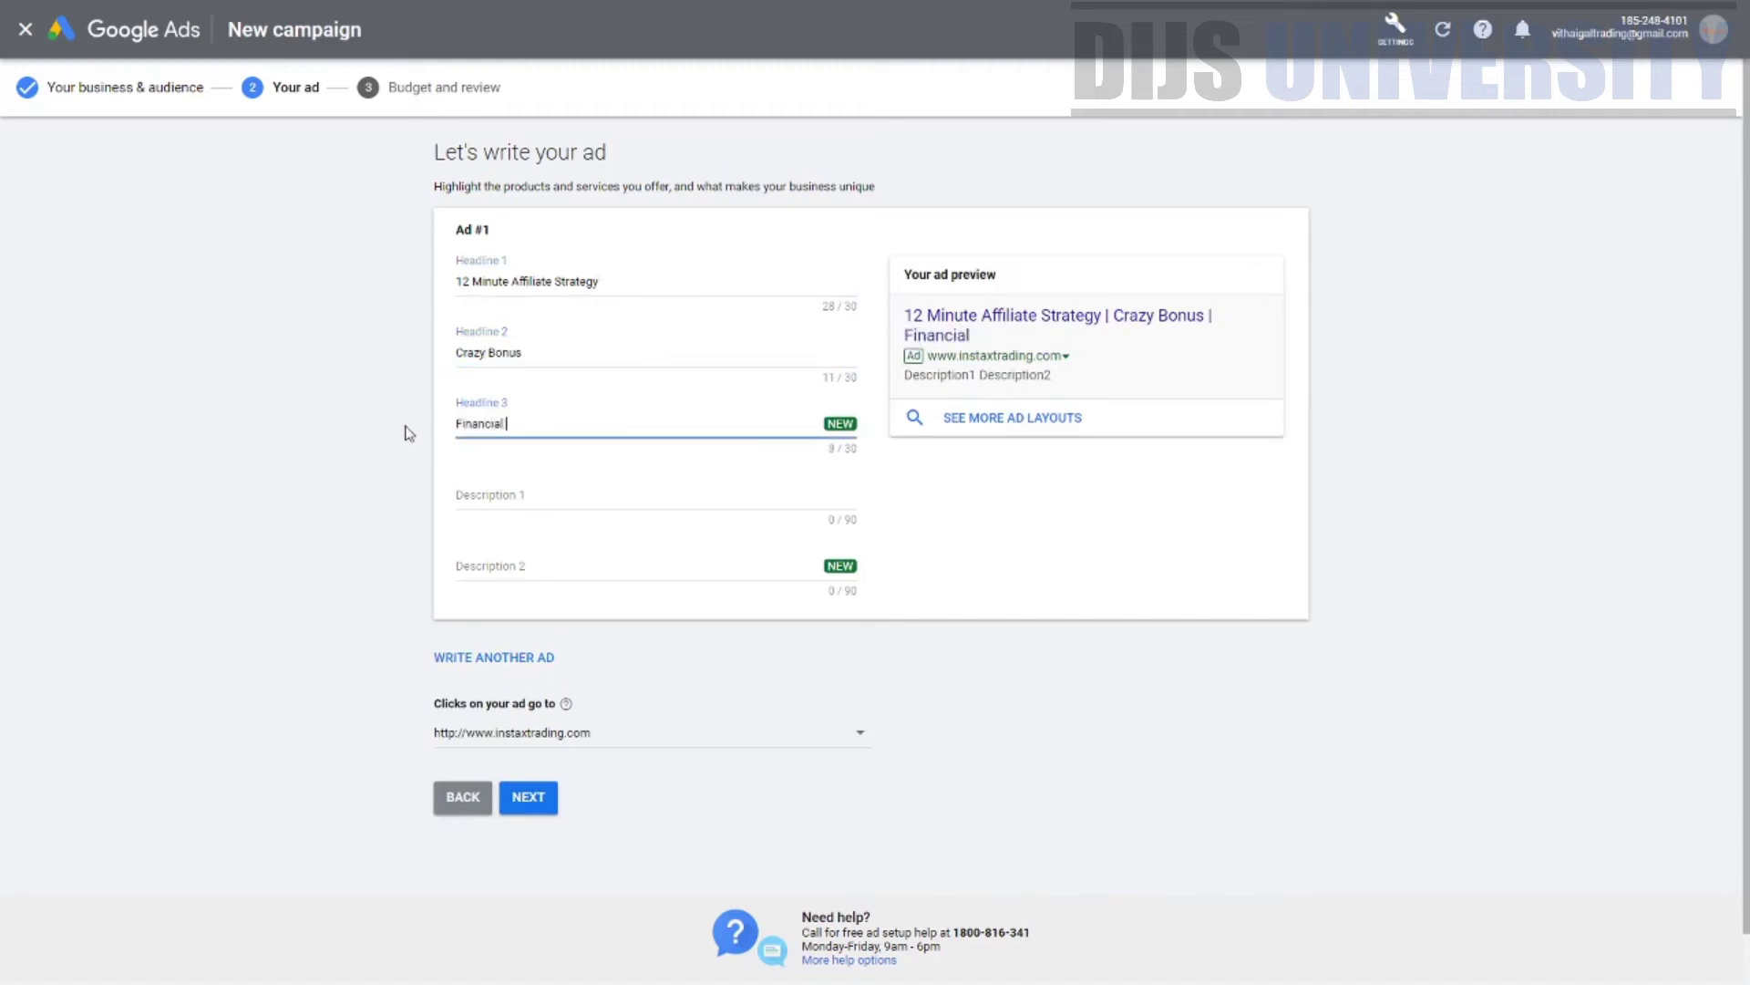
text( Freddom)
key(BackSpace)
key(BackSpace)
key(BackSpace)
key(BackSpace)
text(edom)
Step: Copy the full description of the top sponsored Google result for the 12 Minute Affiliate System into Description 1
click(717, 495)
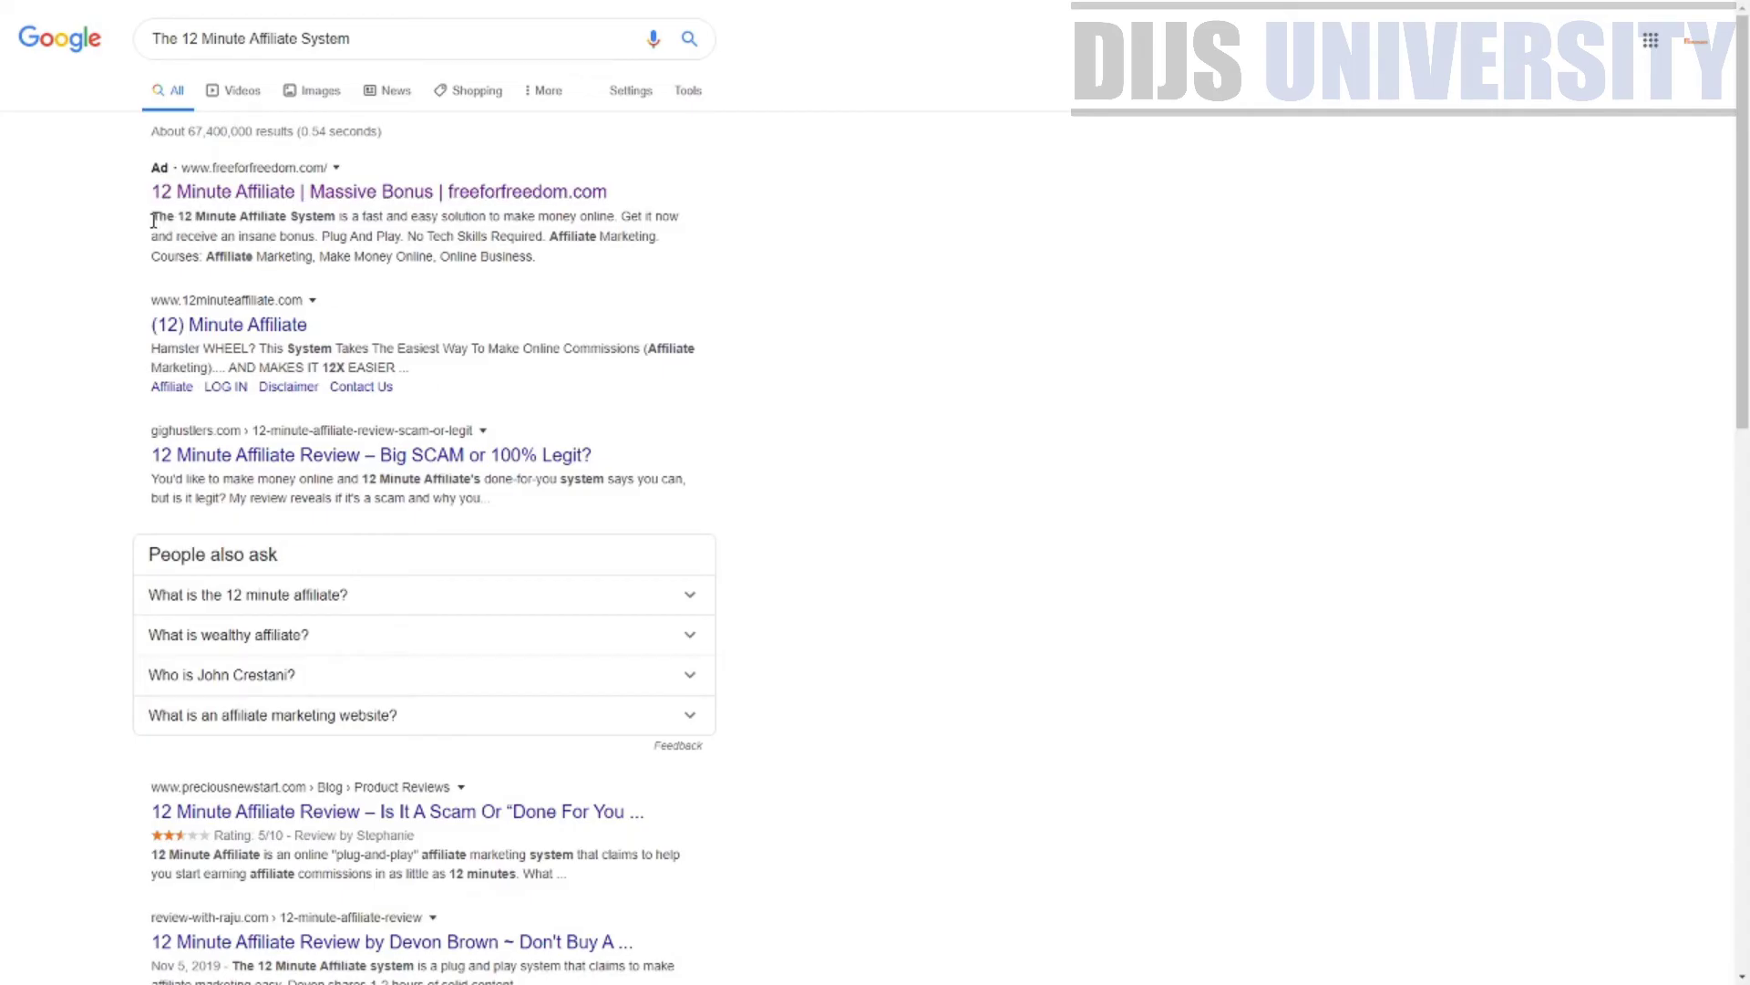
drag(151, 216, 648, 264)
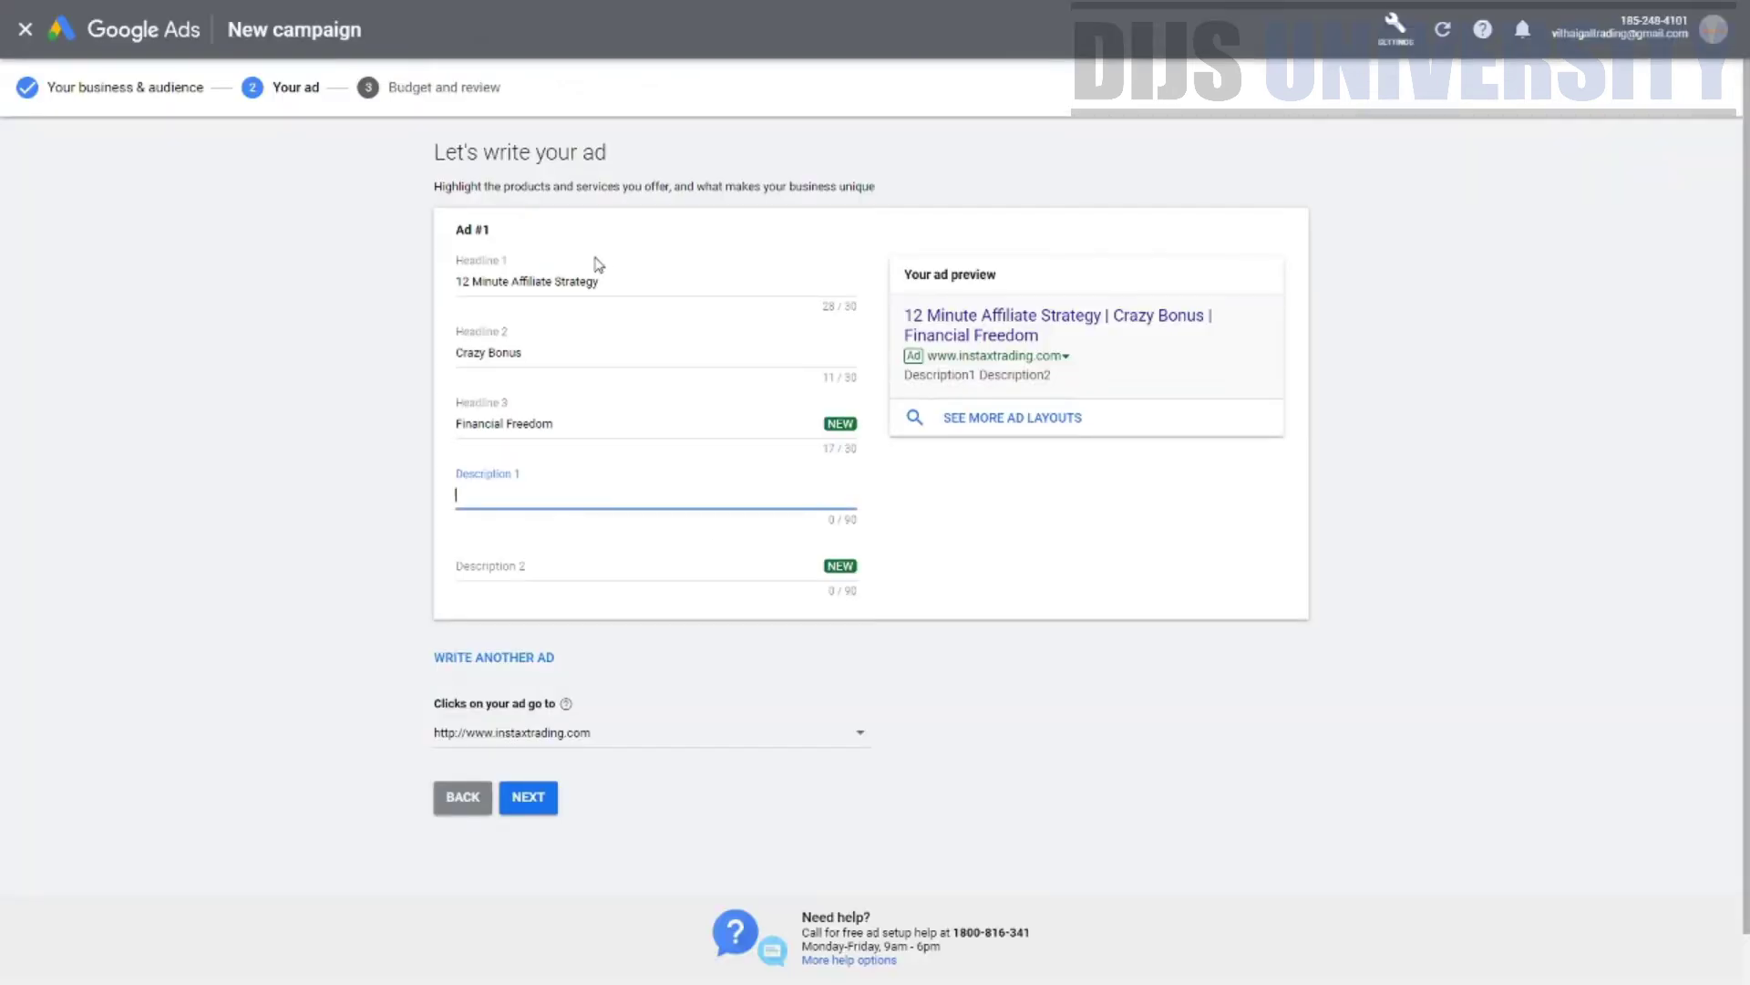
text(The 12 Minute Affiliate System is a fast and easy solution to make money online. Get it now and receive an insane bonus. Plug And Play. No Tech Skills Required. Affiliate Marketing. Courses: Affiliate Marketing, Make Money Online, Online Business.)
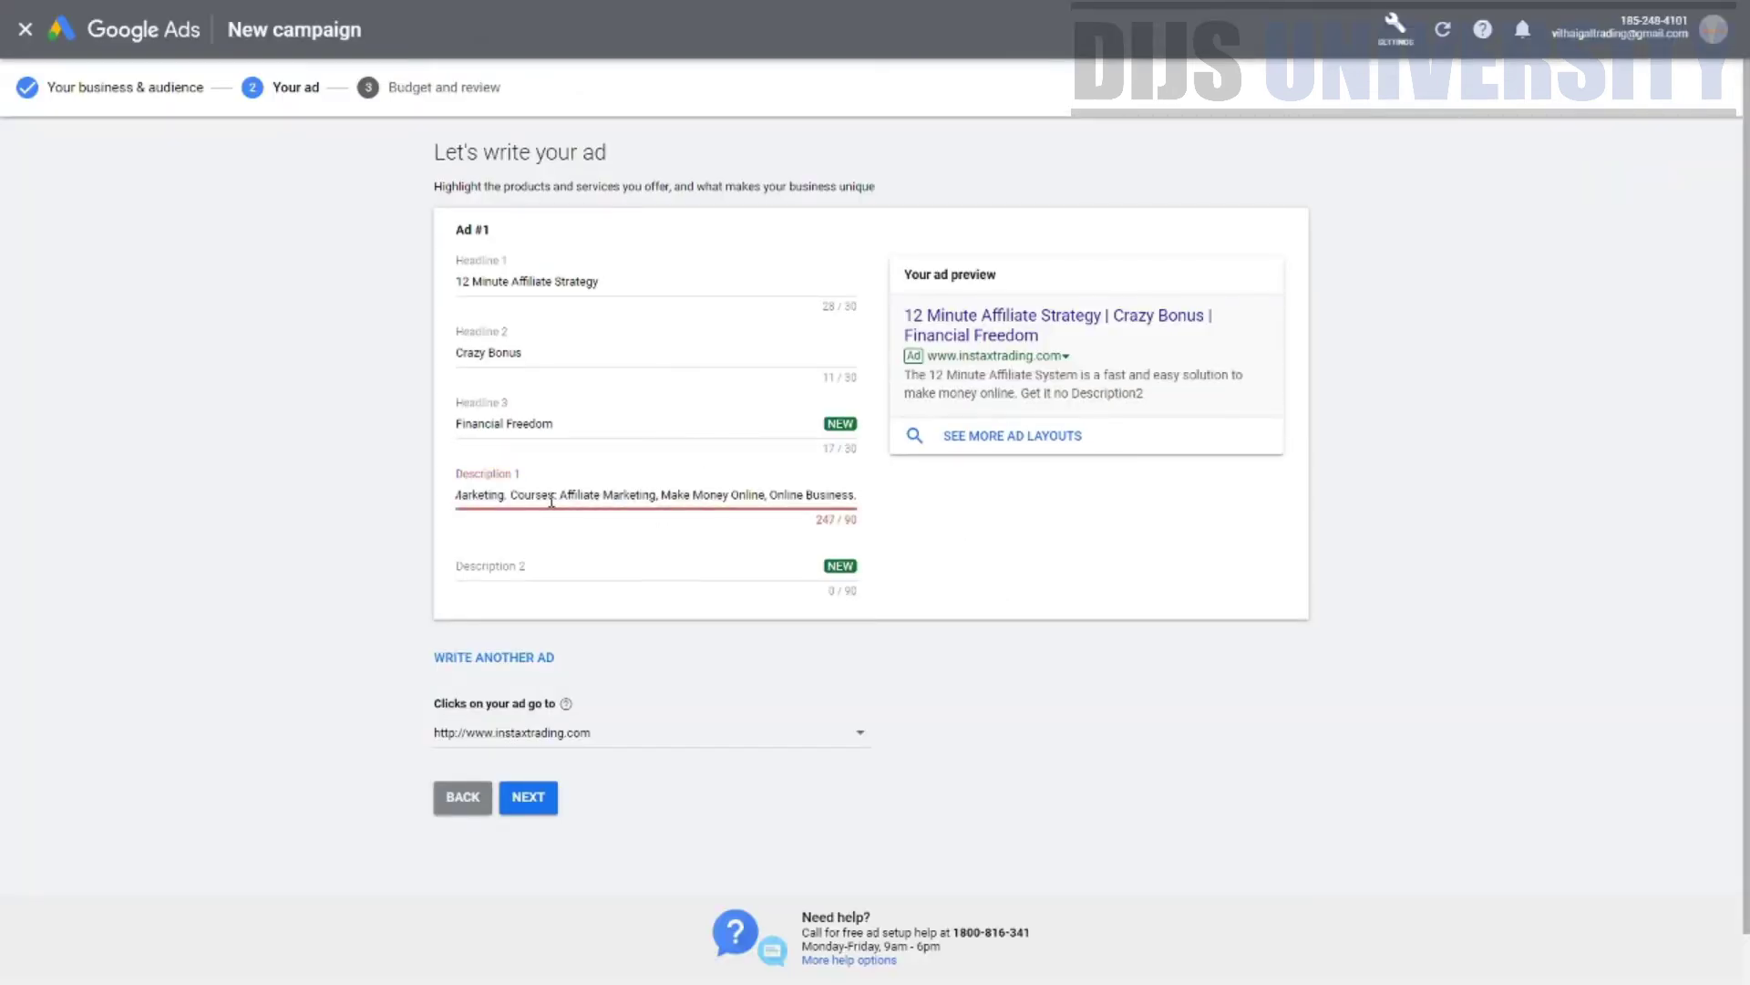
Step: Move the closing text "Courses: Affiliate Marketing, Make Money Online, Online Business." from Description 1 to Description 2
drag(488, 494, 397, 497)
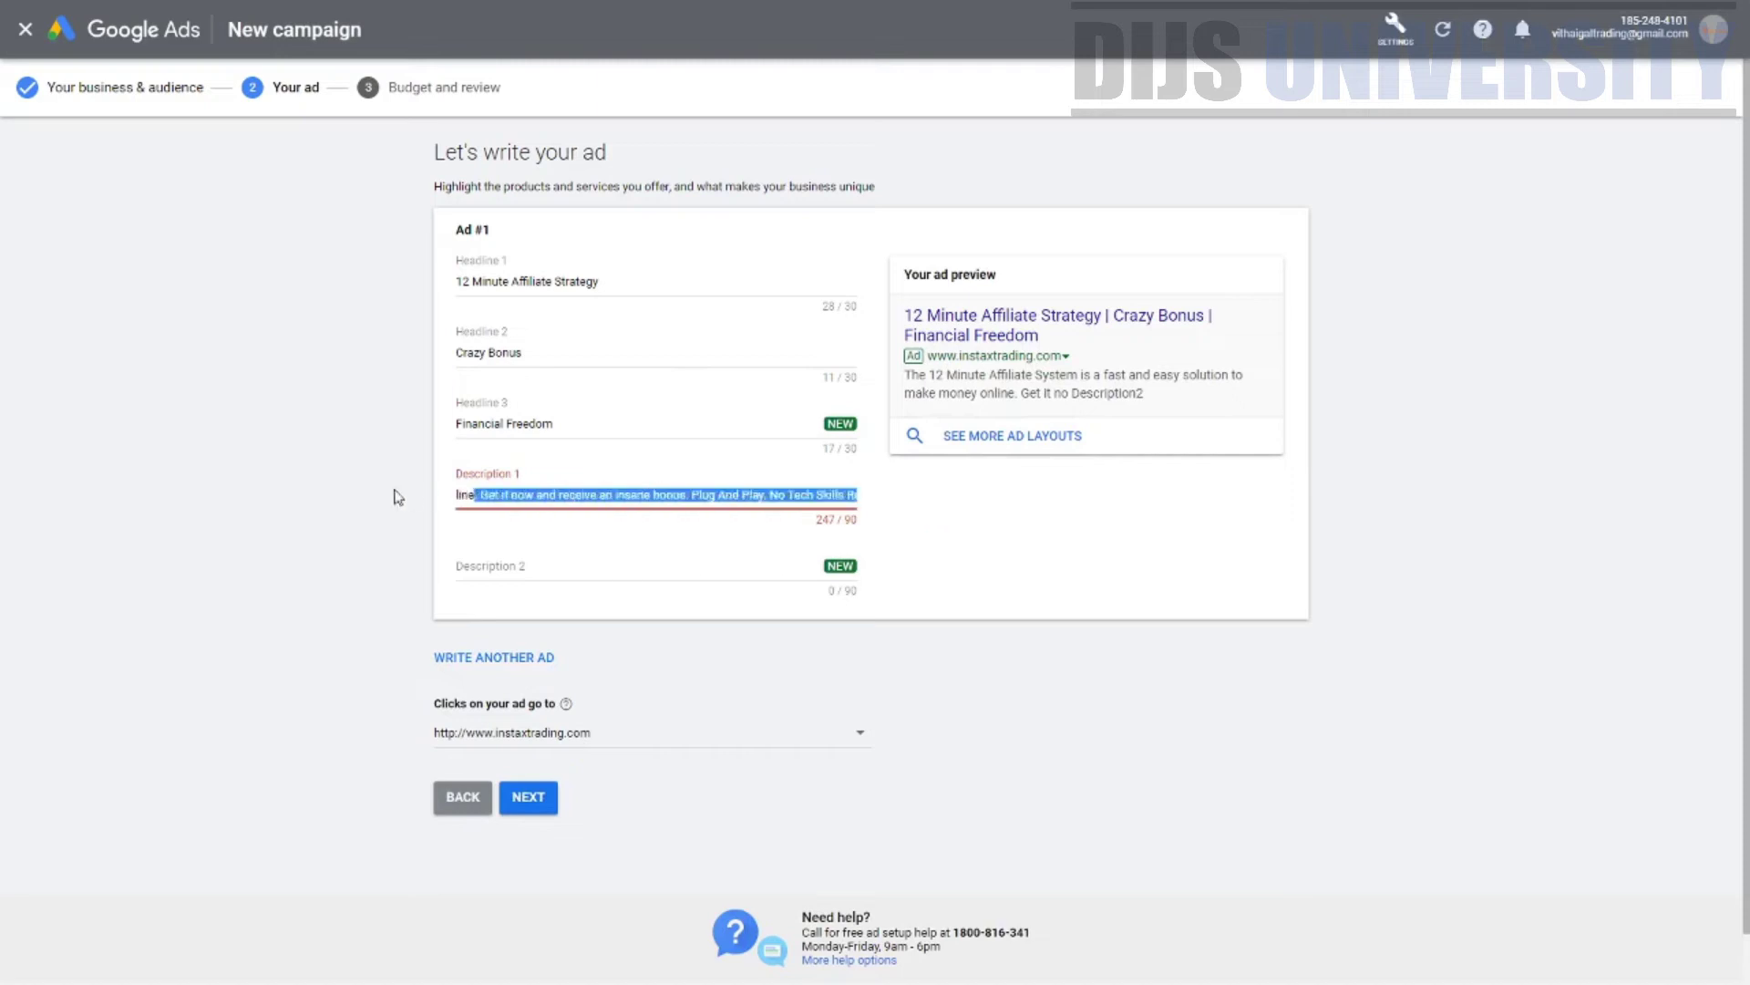
click(825, 497)
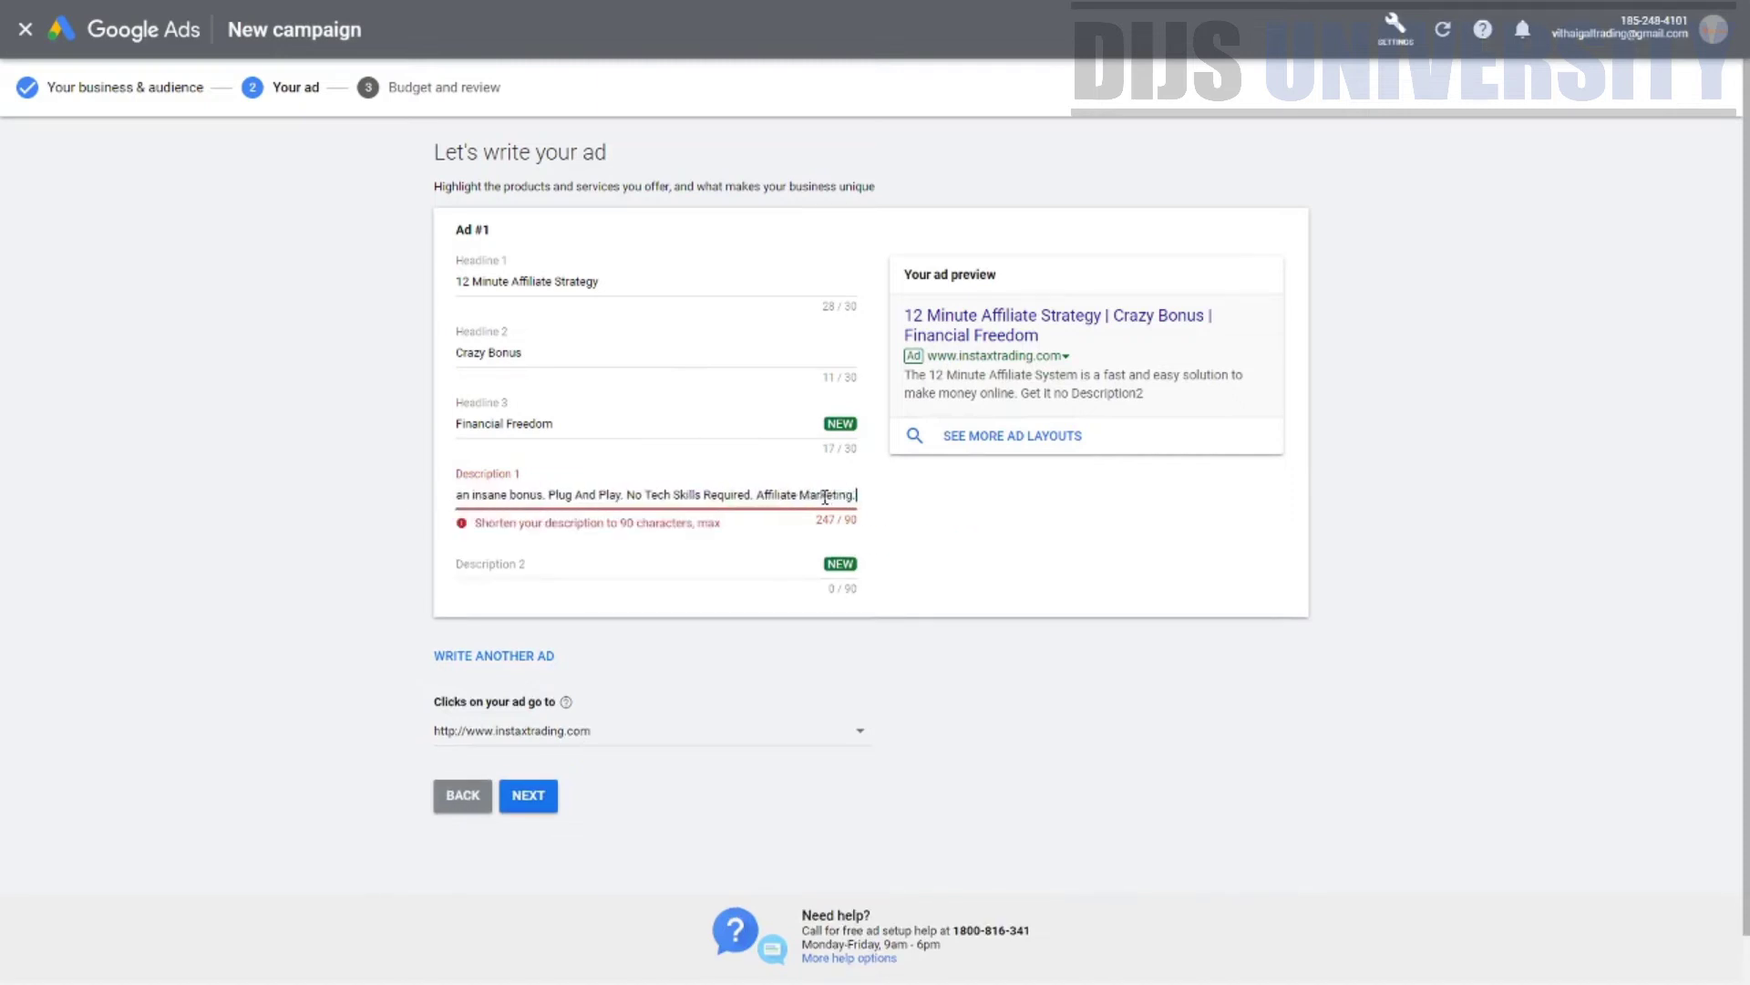
drag(766, 496, 1171, 498)
key(ctrl+c)
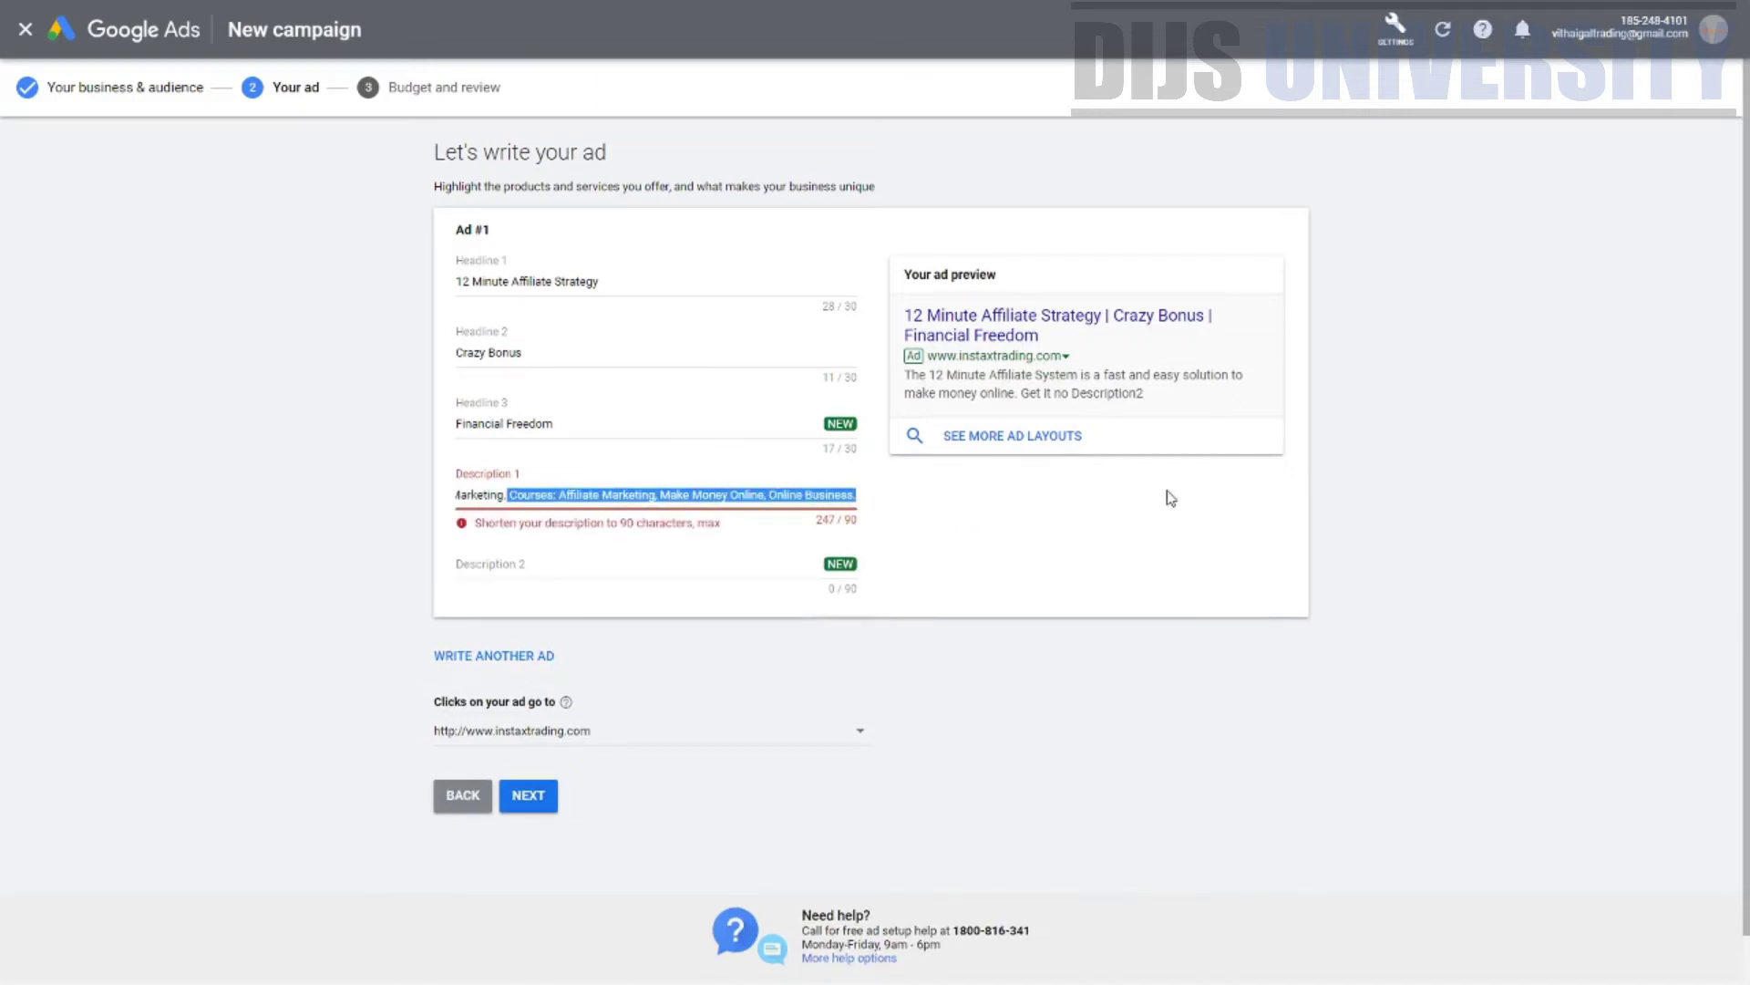
key(BackSpace)
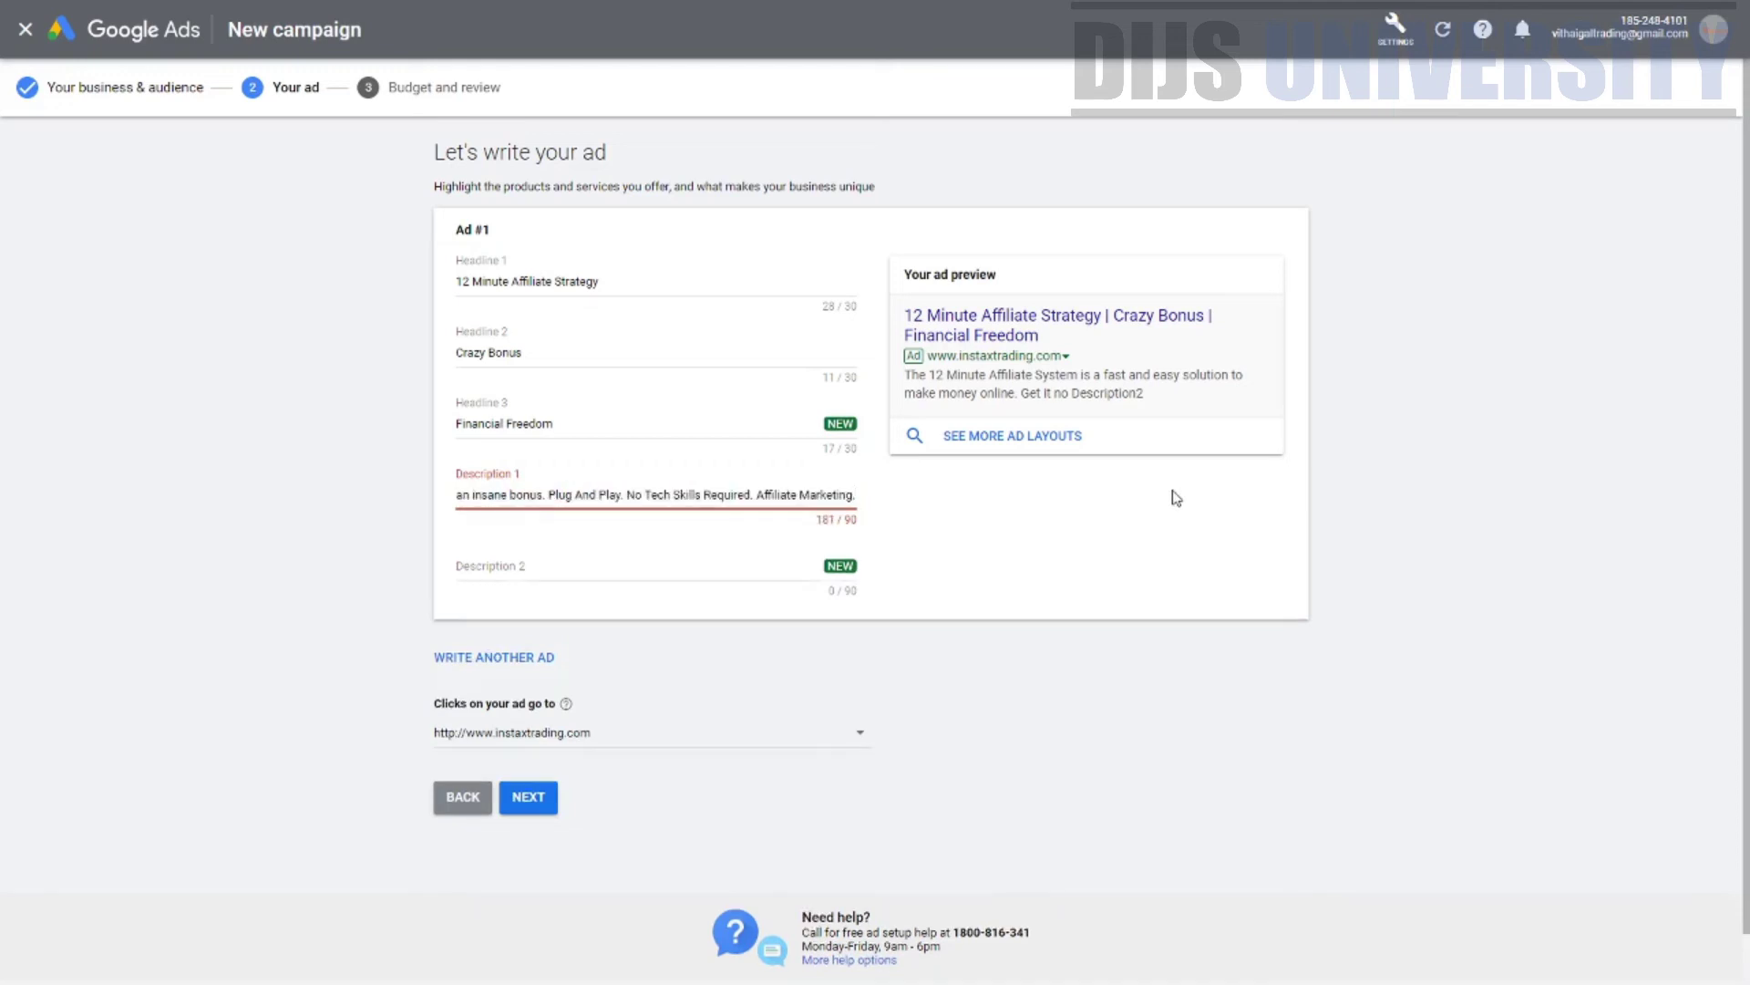
click(690, 570)
key(ctrl+v)
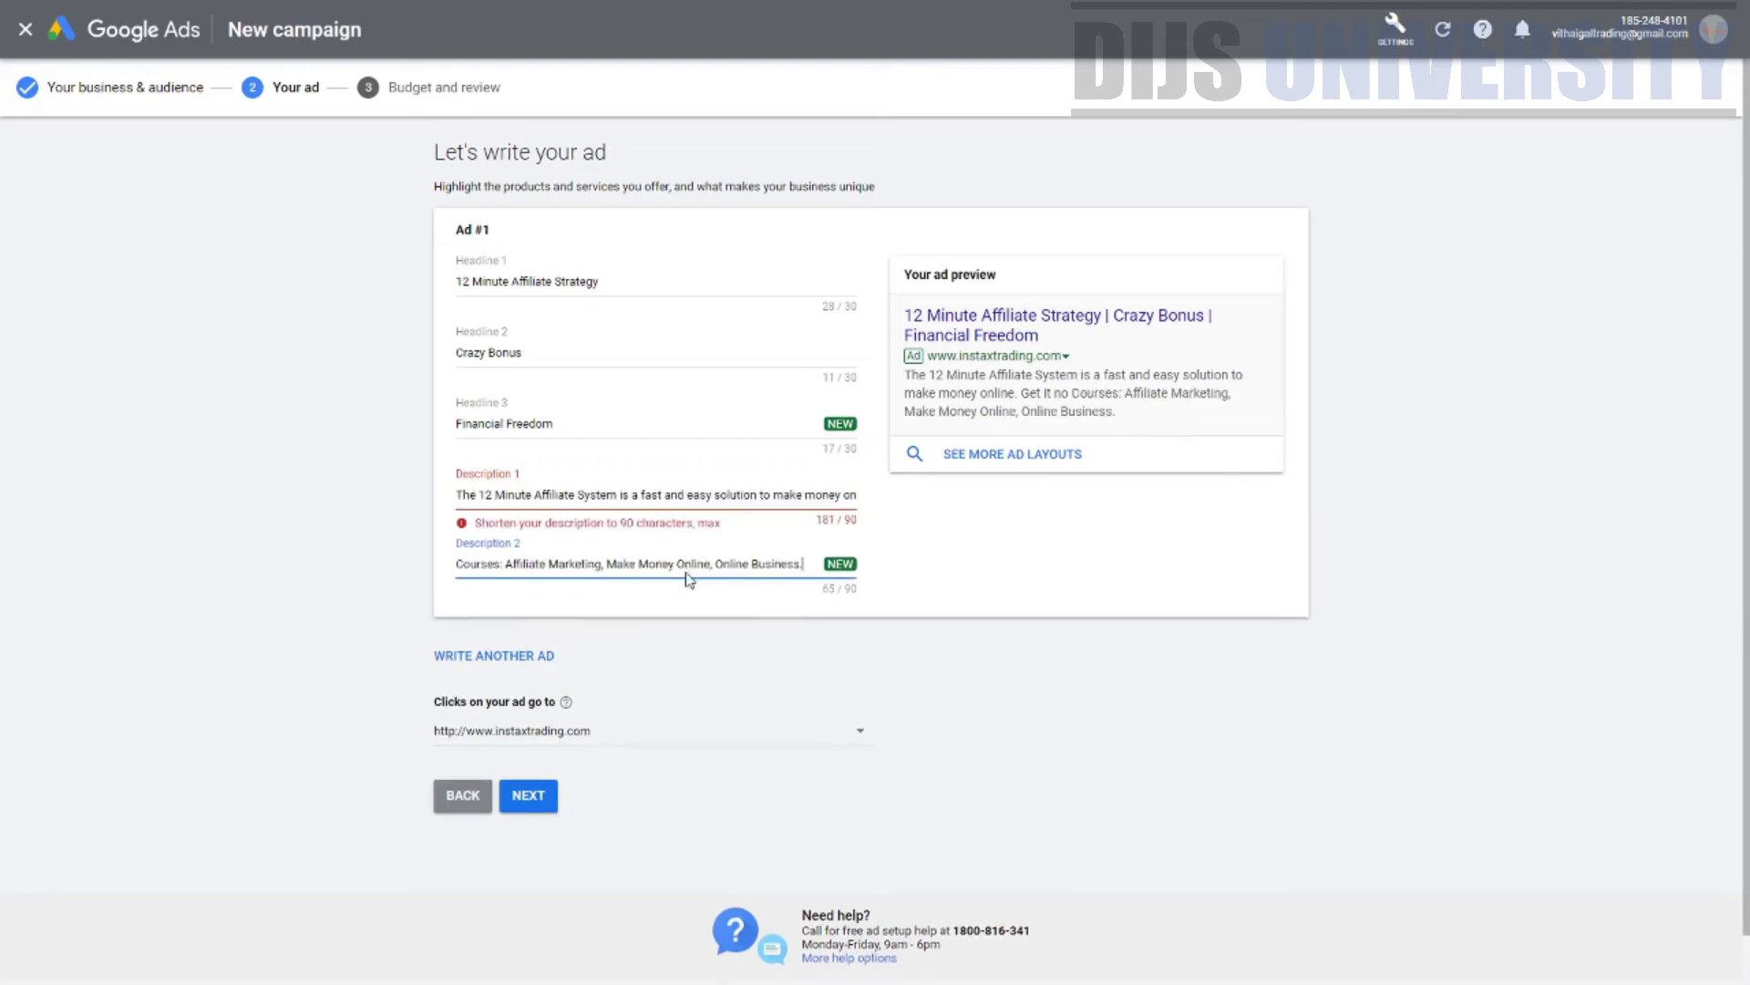
click(789, 636)
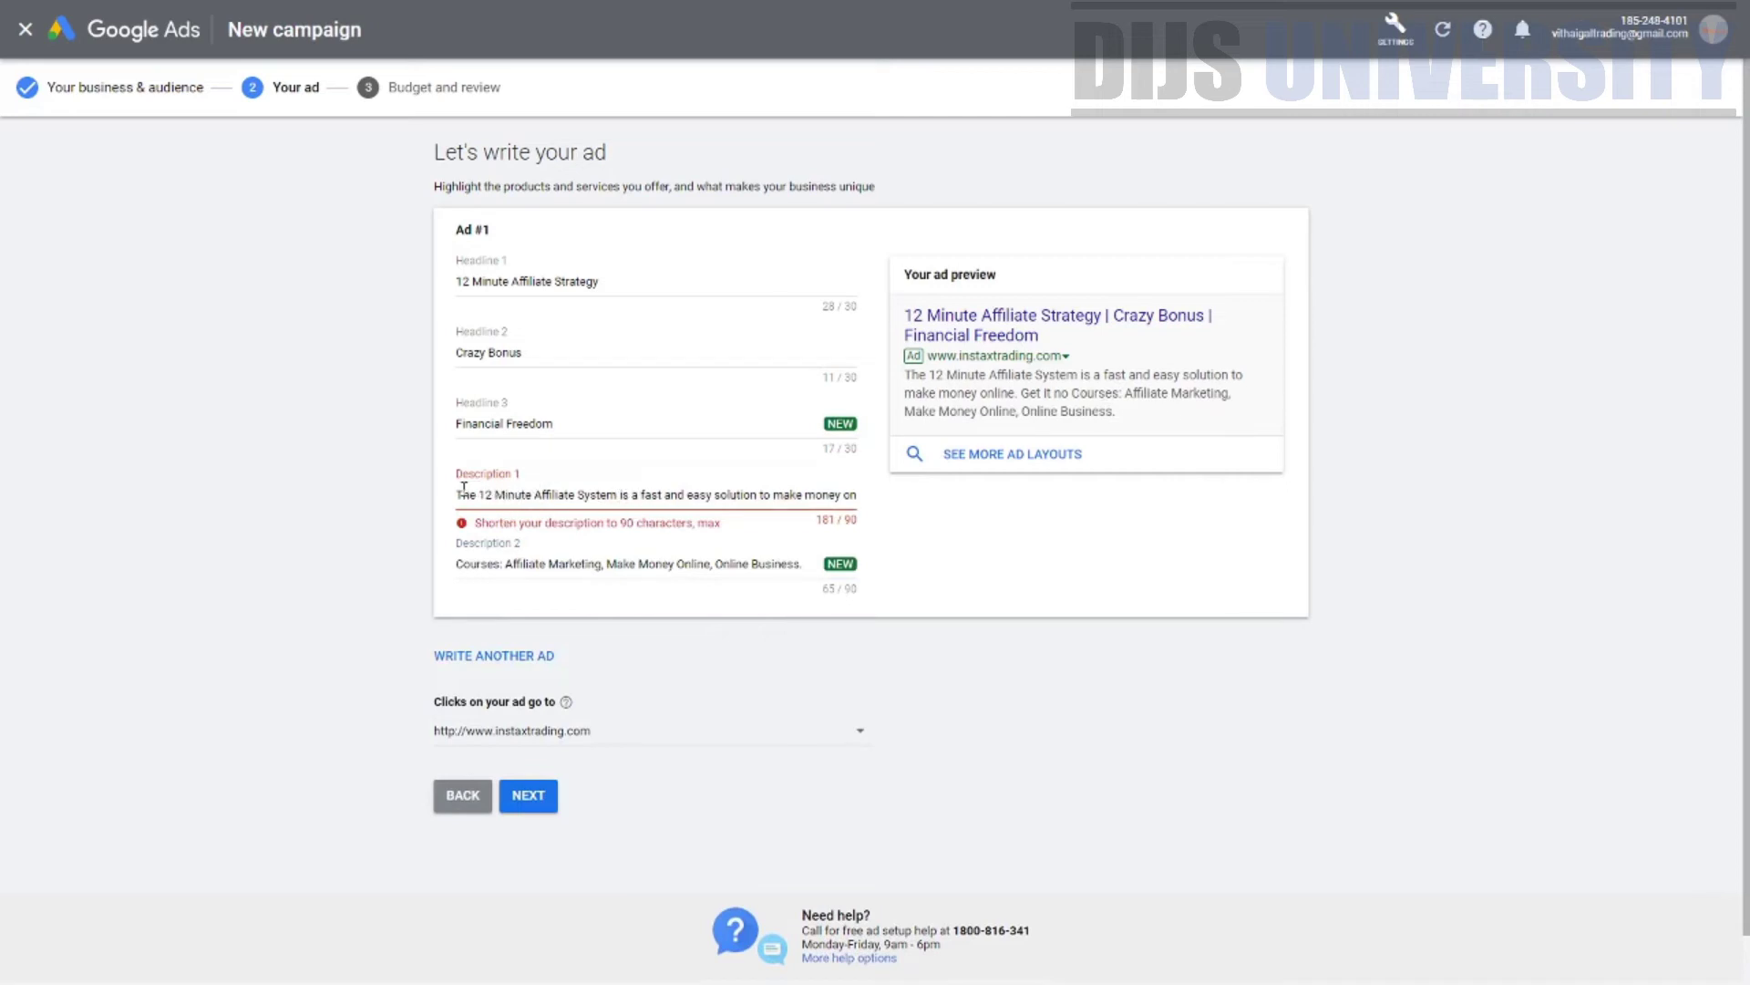
Step: Shorten Description 1 to its first sentence by deleting everything from "Get it now" onward
drag(462, 493, 470, 493)
key(Right)
drag(835, 497, 608, 519)
scroll(756, 492, right, 5)
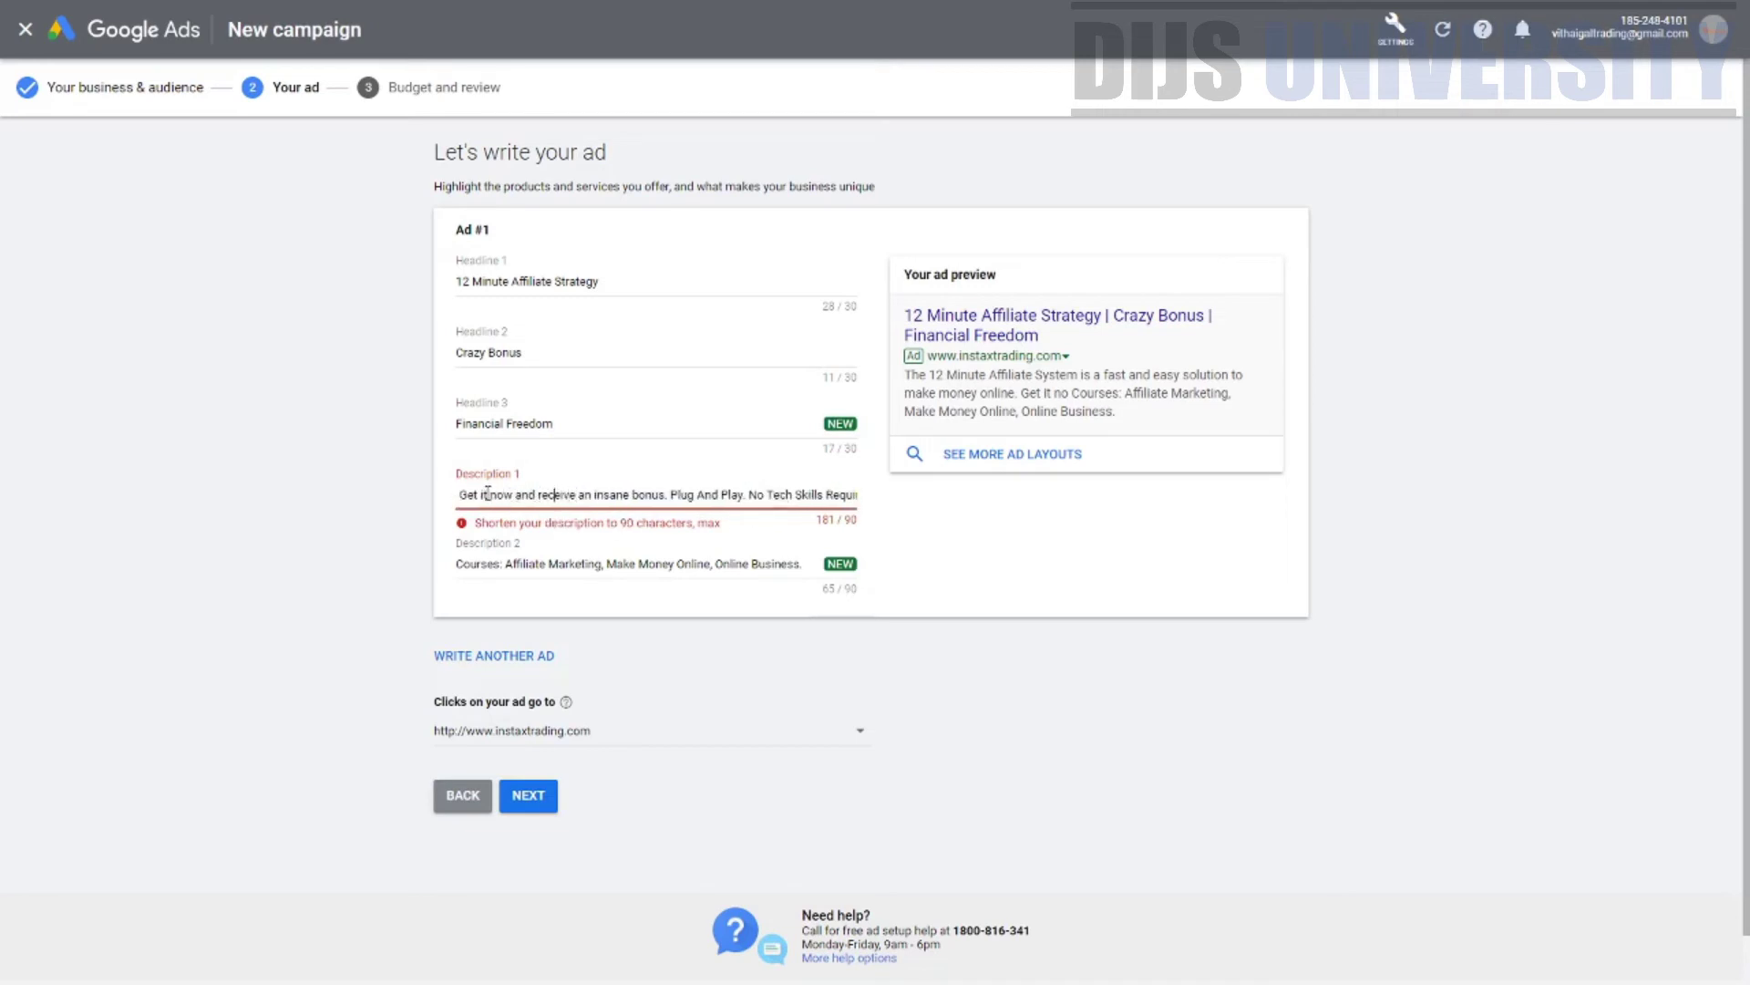
key(Left)
key(Left)
key(Left)
key(Left)
key(Left)
key(Left)
key(Left)
key(Left)
key(Left)
key(Left)
key(Left)
key(Left)
key(Left)
key(Left)
key(Left)
key(Left)
key(Left)
key(Left)
key(Left)
key(Left)
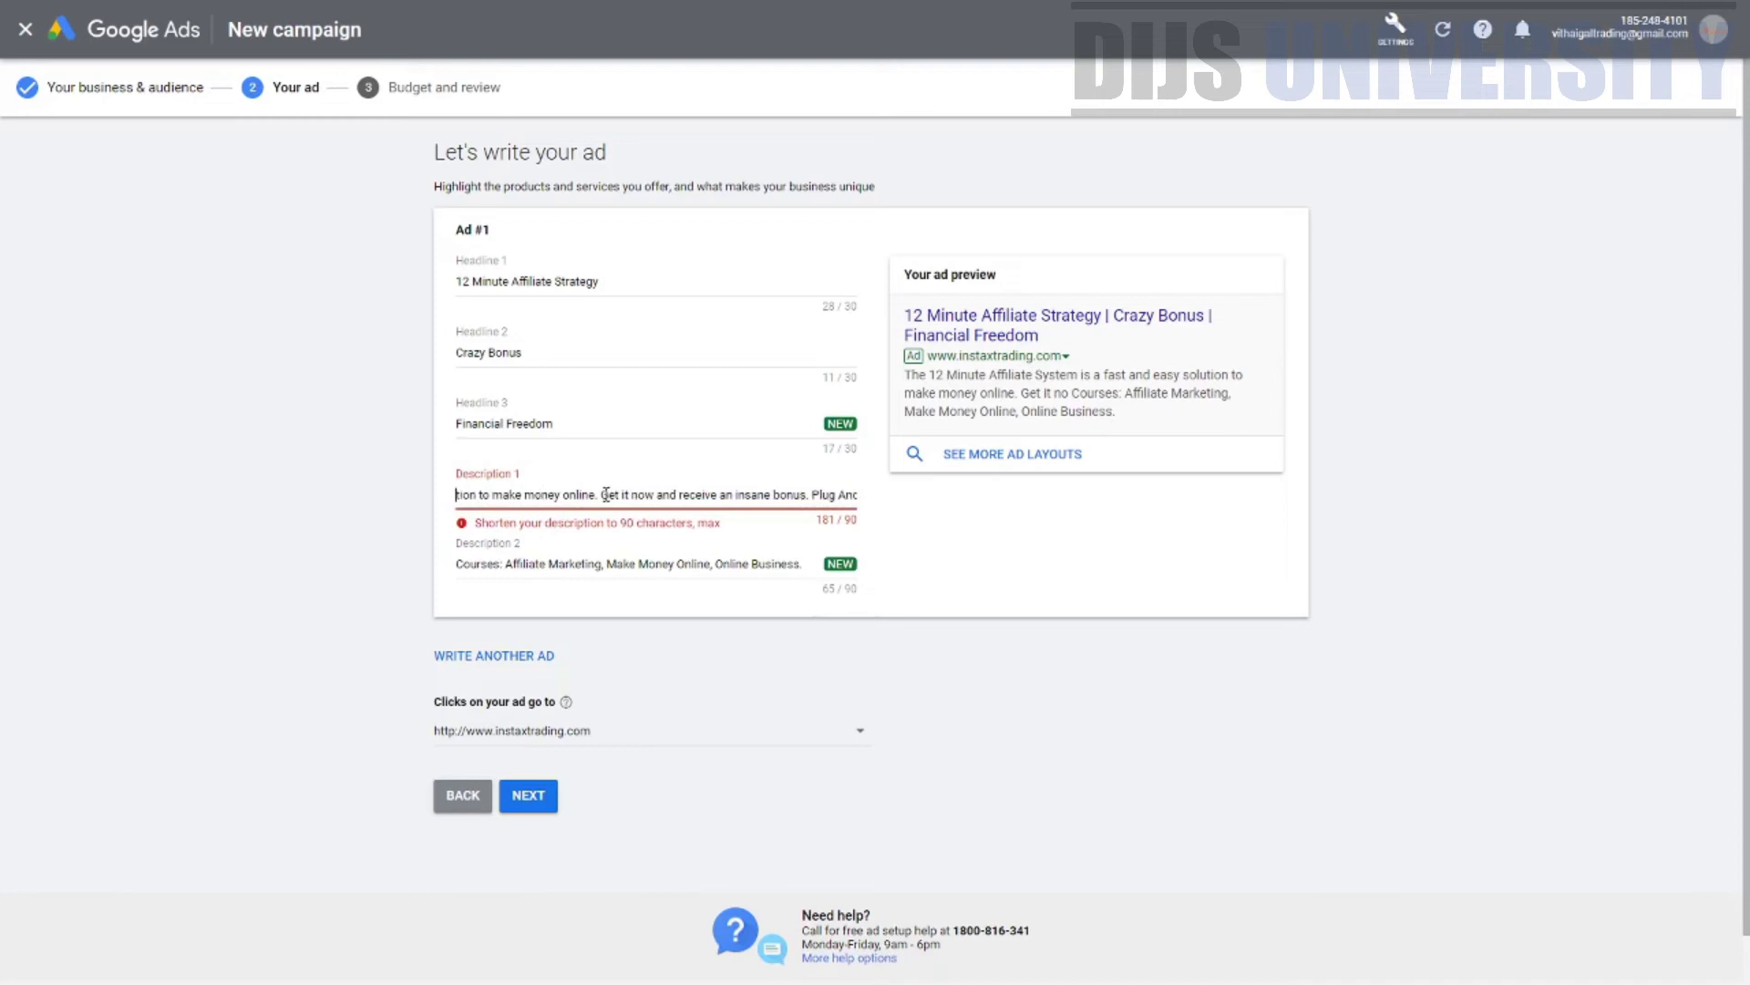
drag(600, 494, 1121, 497)
key(BackSpace)
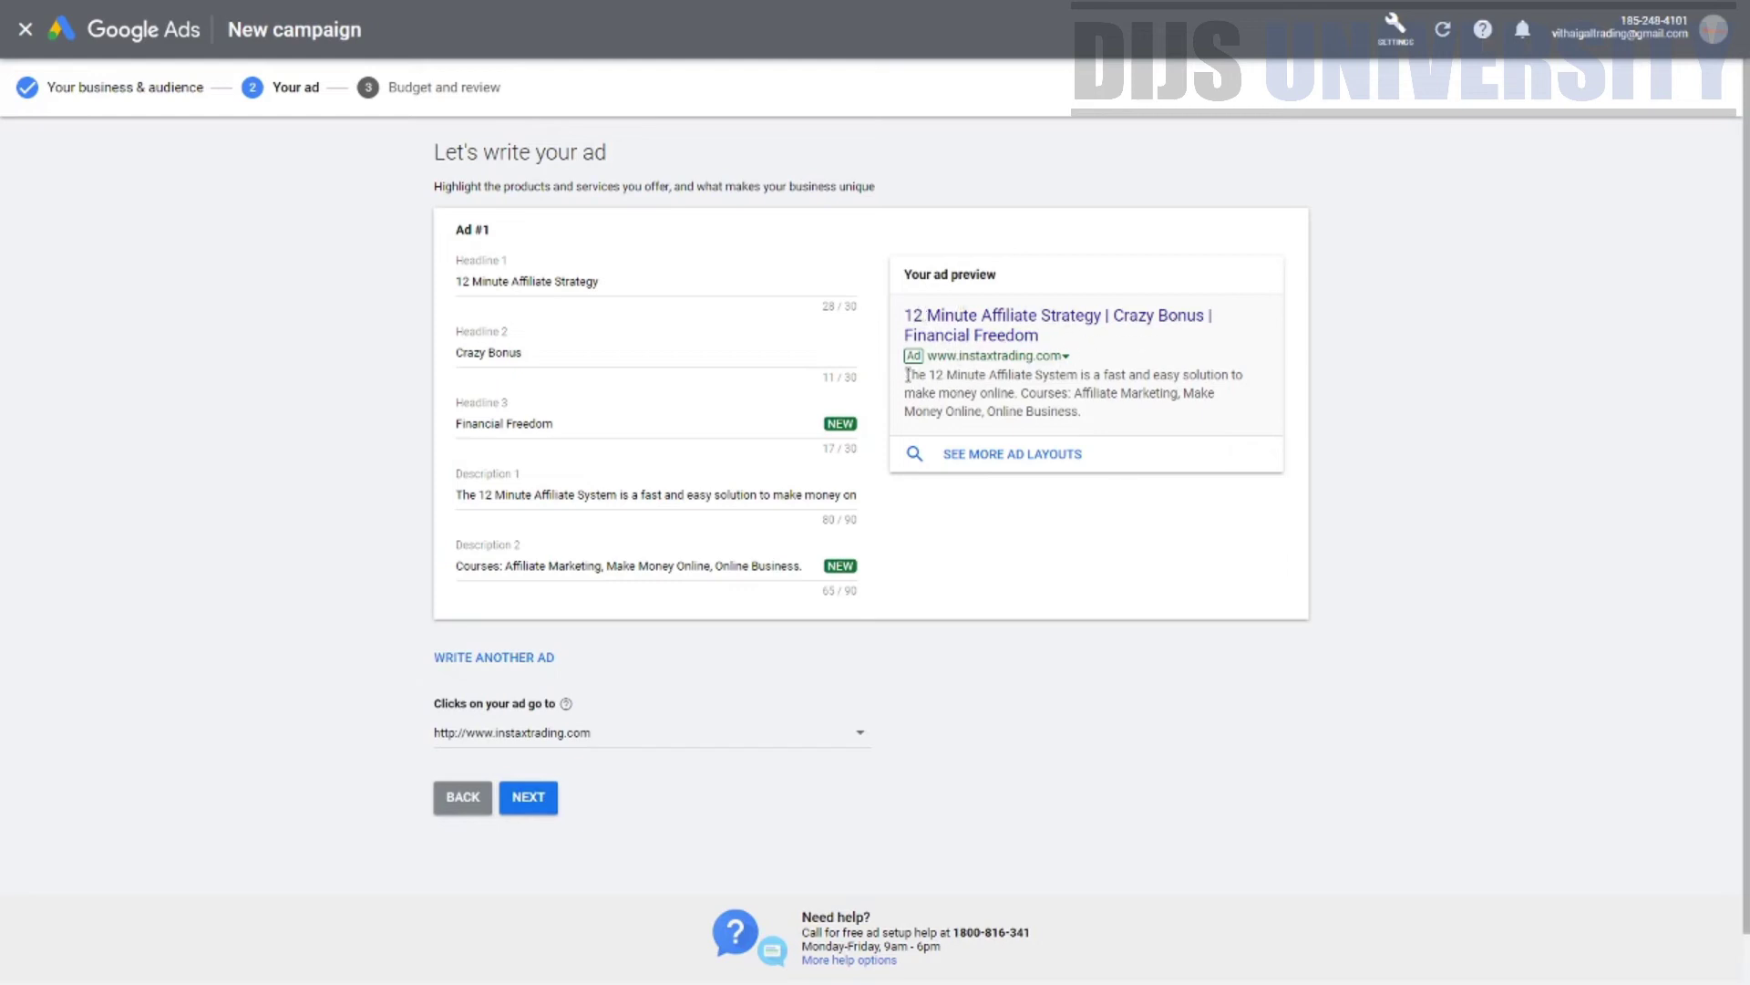
Step: Review the ad preview text, compare it with the top sponsored Google result, and examine that advertiser's landing page
drag(904, 375, 1190, 650)
click(1185, 643)
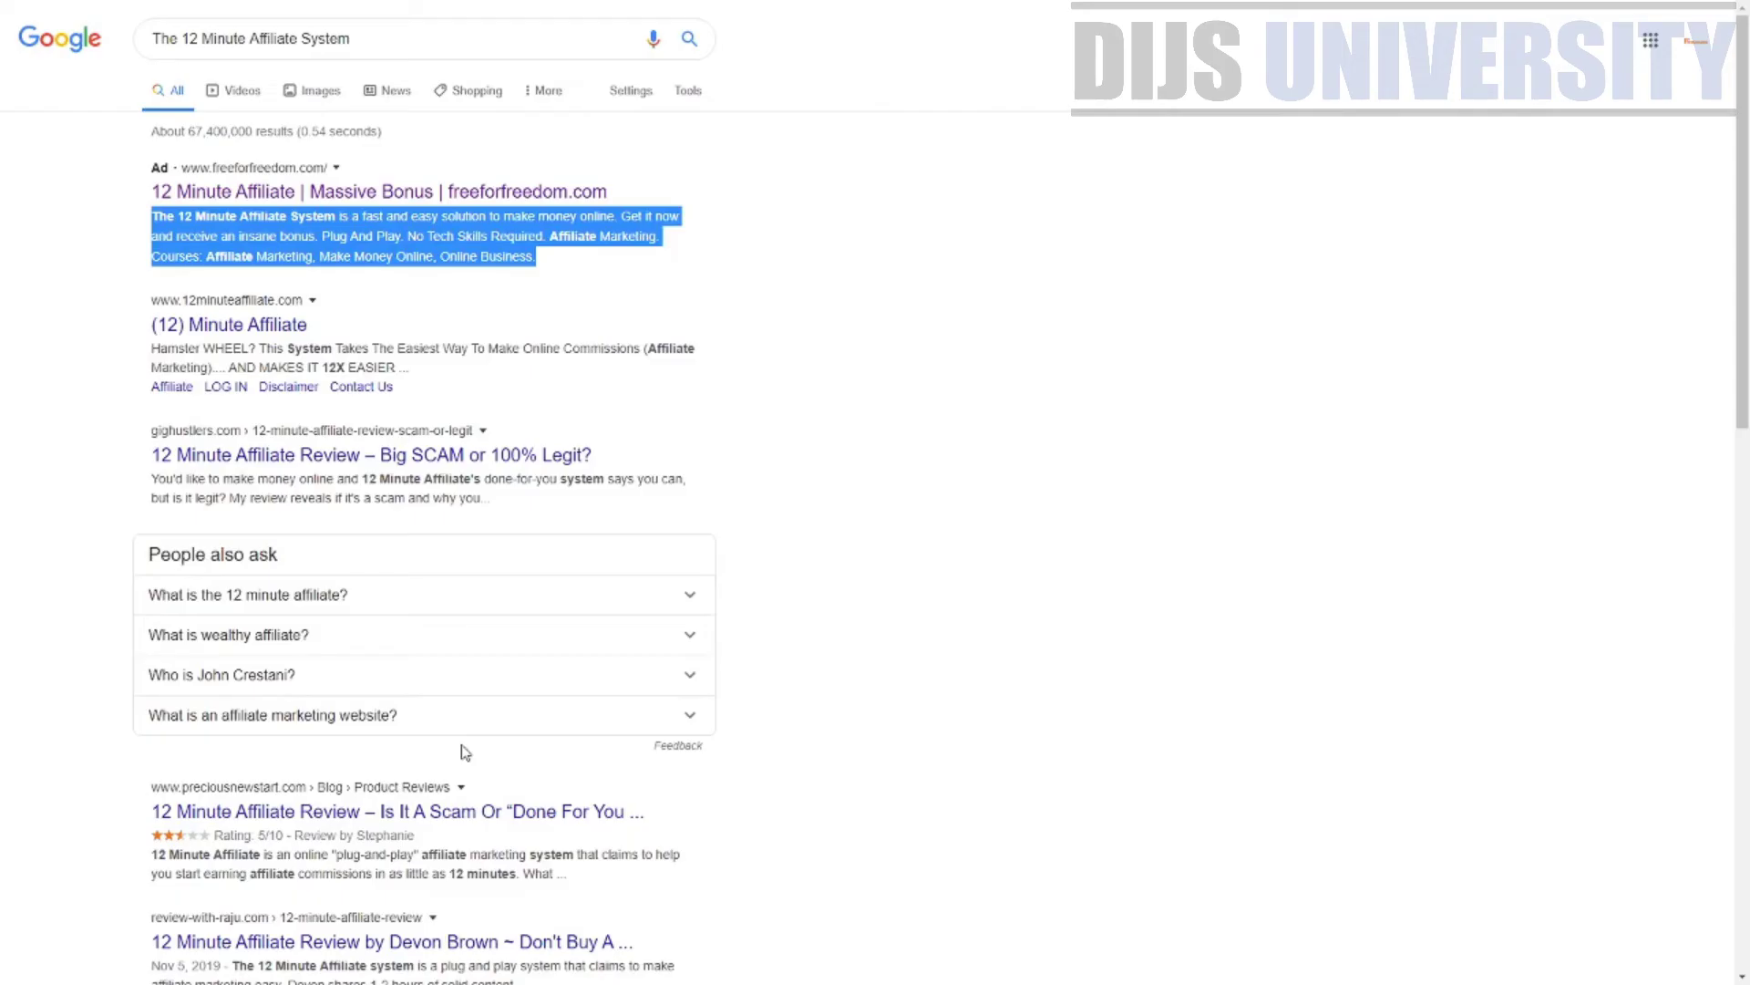
click(596, 234)
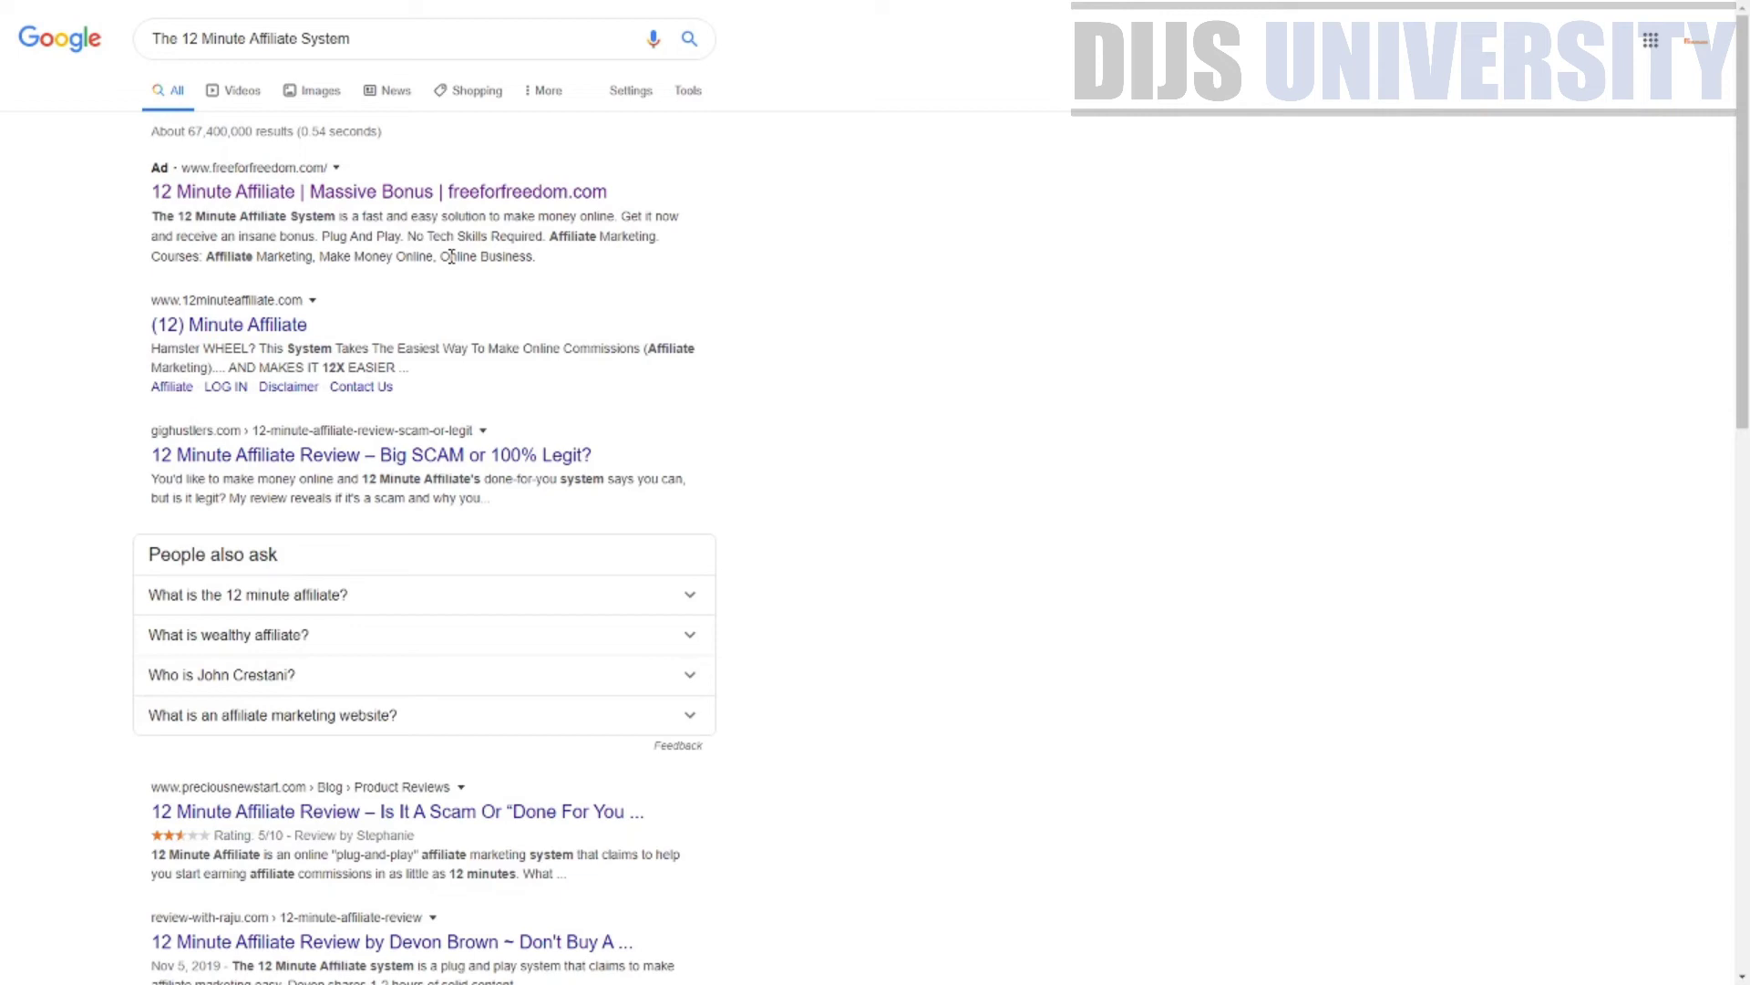
click(421, 206)
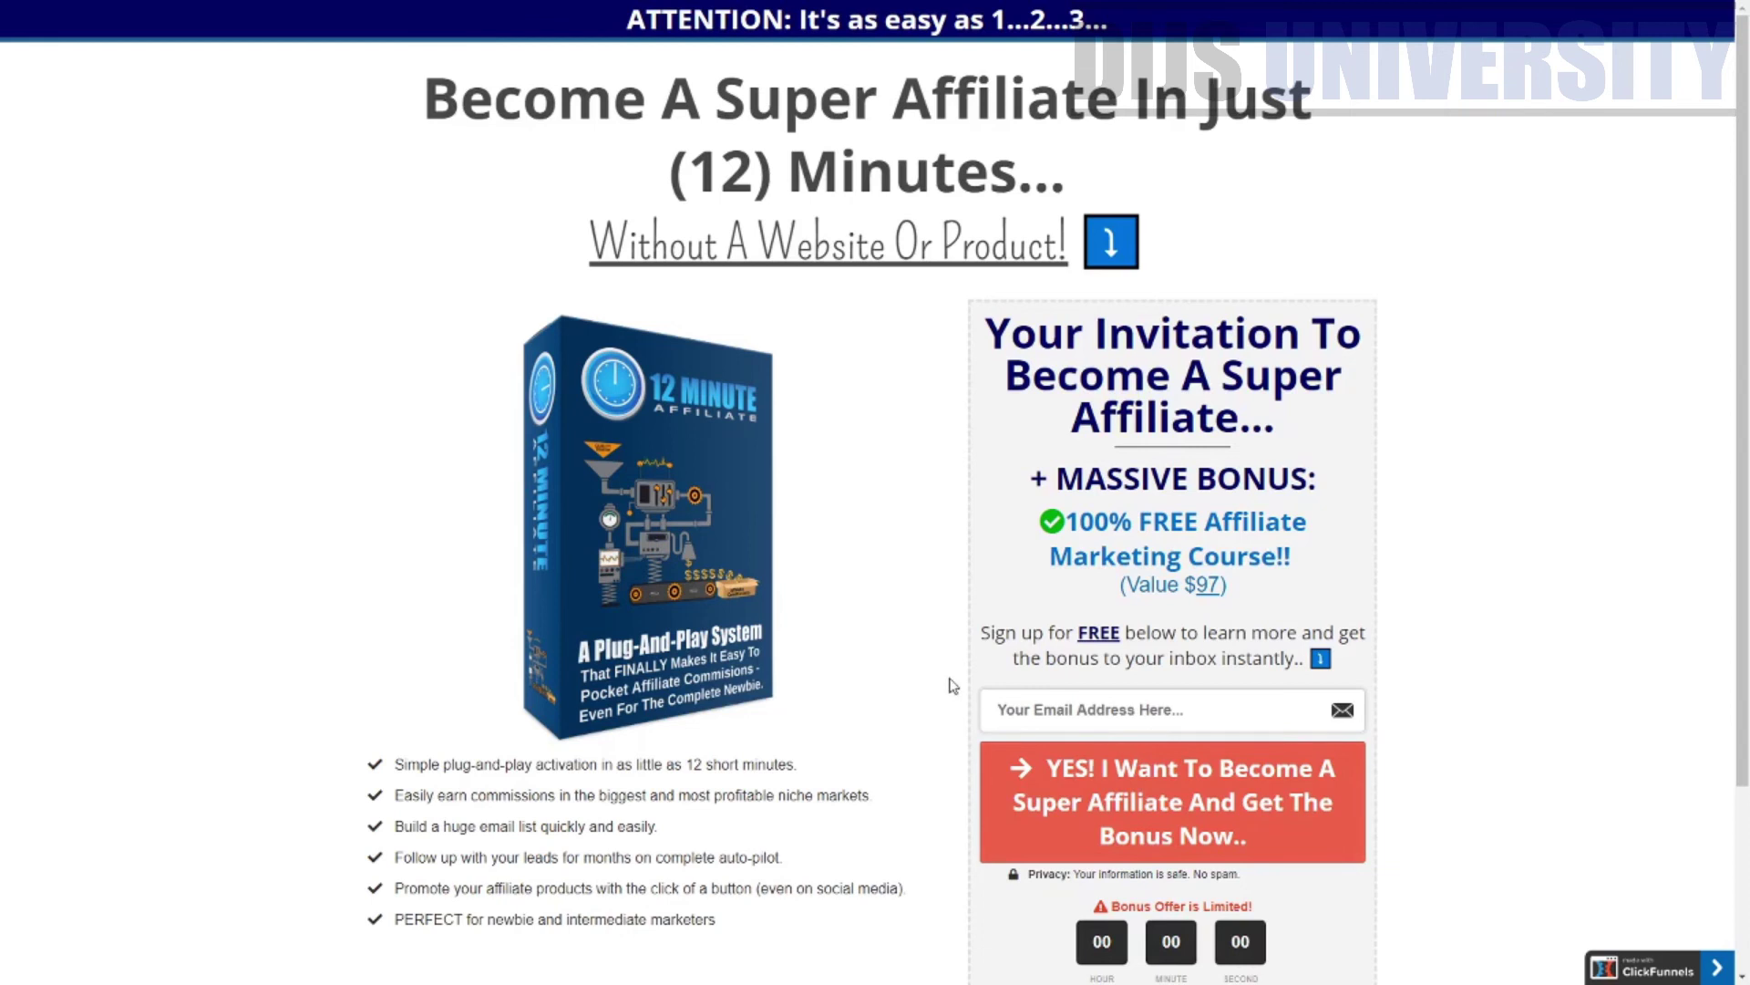
scroll(969, 675, down, 2)
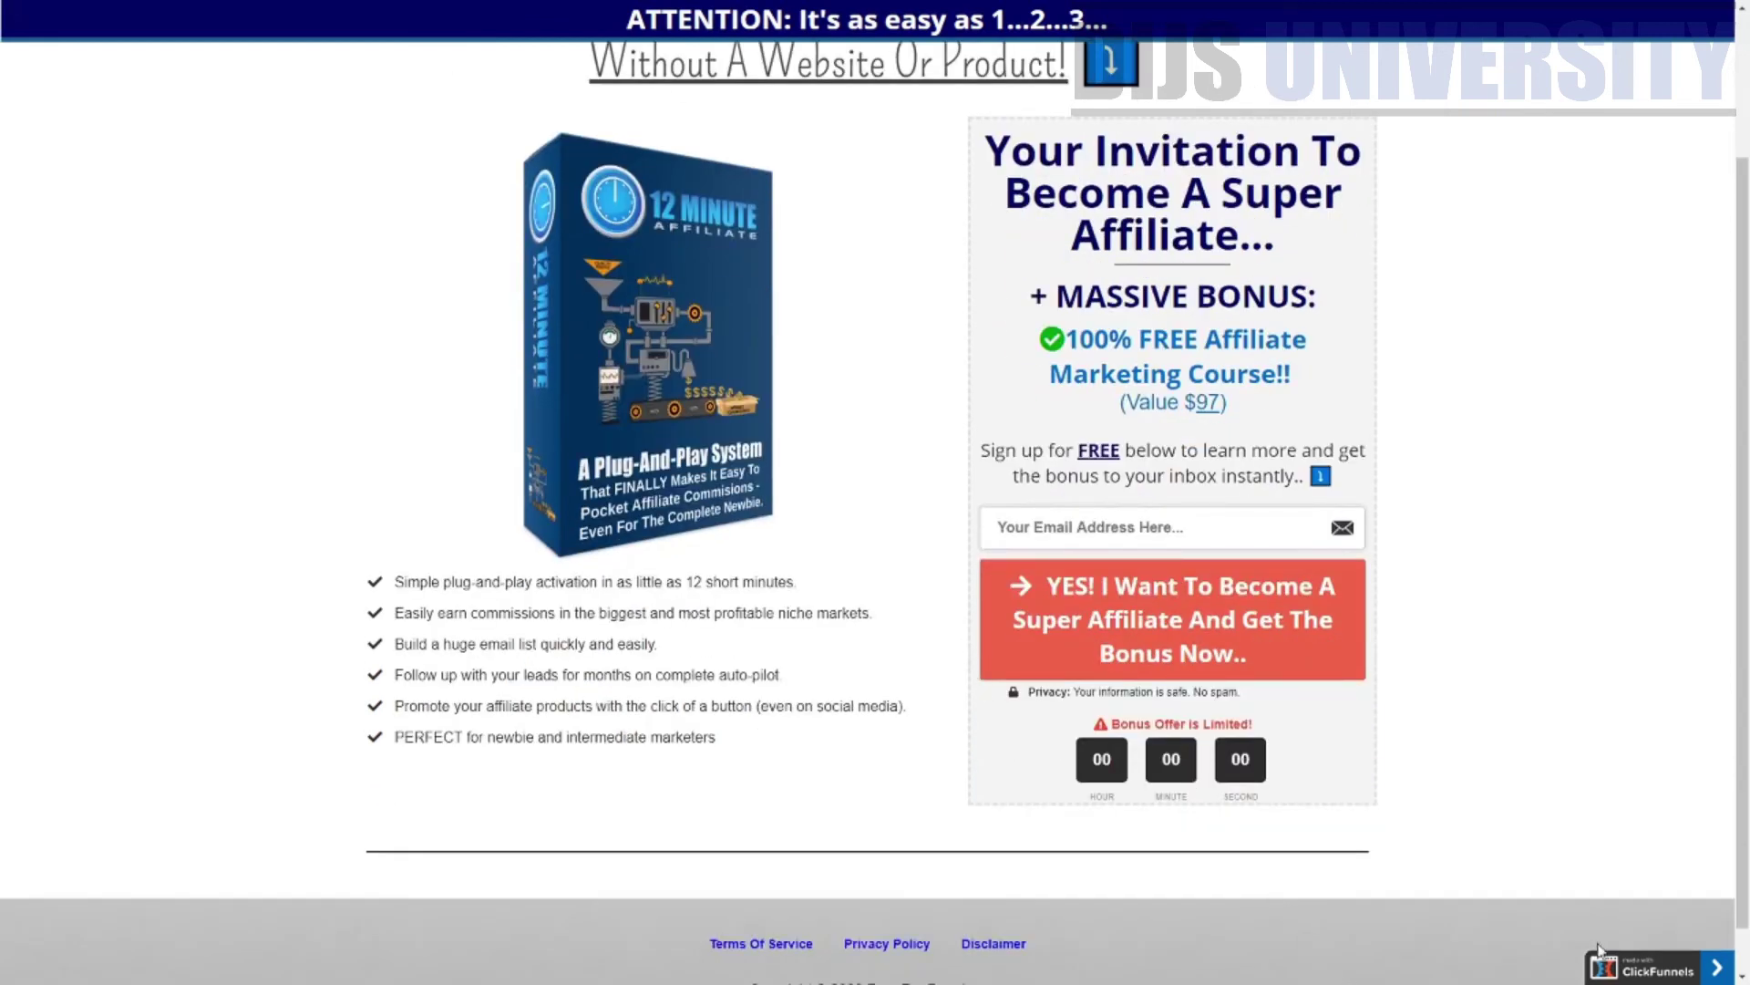
scroll(1700, 974, down, 1)
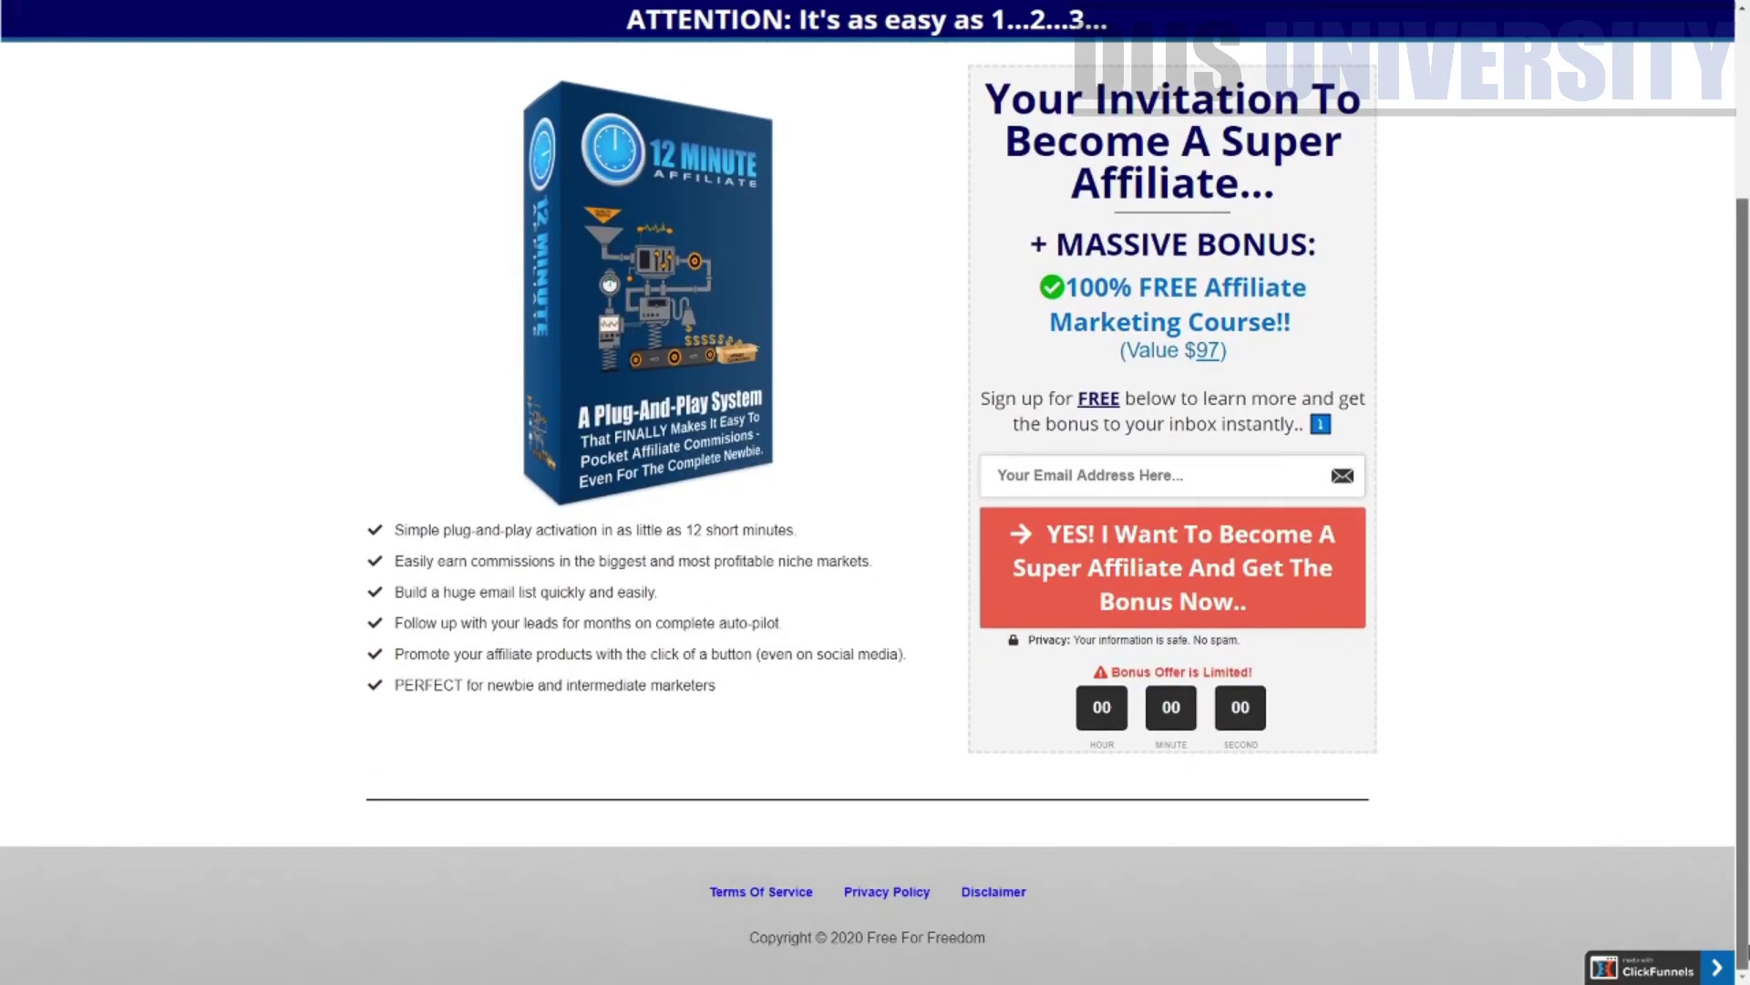
scroll(1599, 462, up, 3)
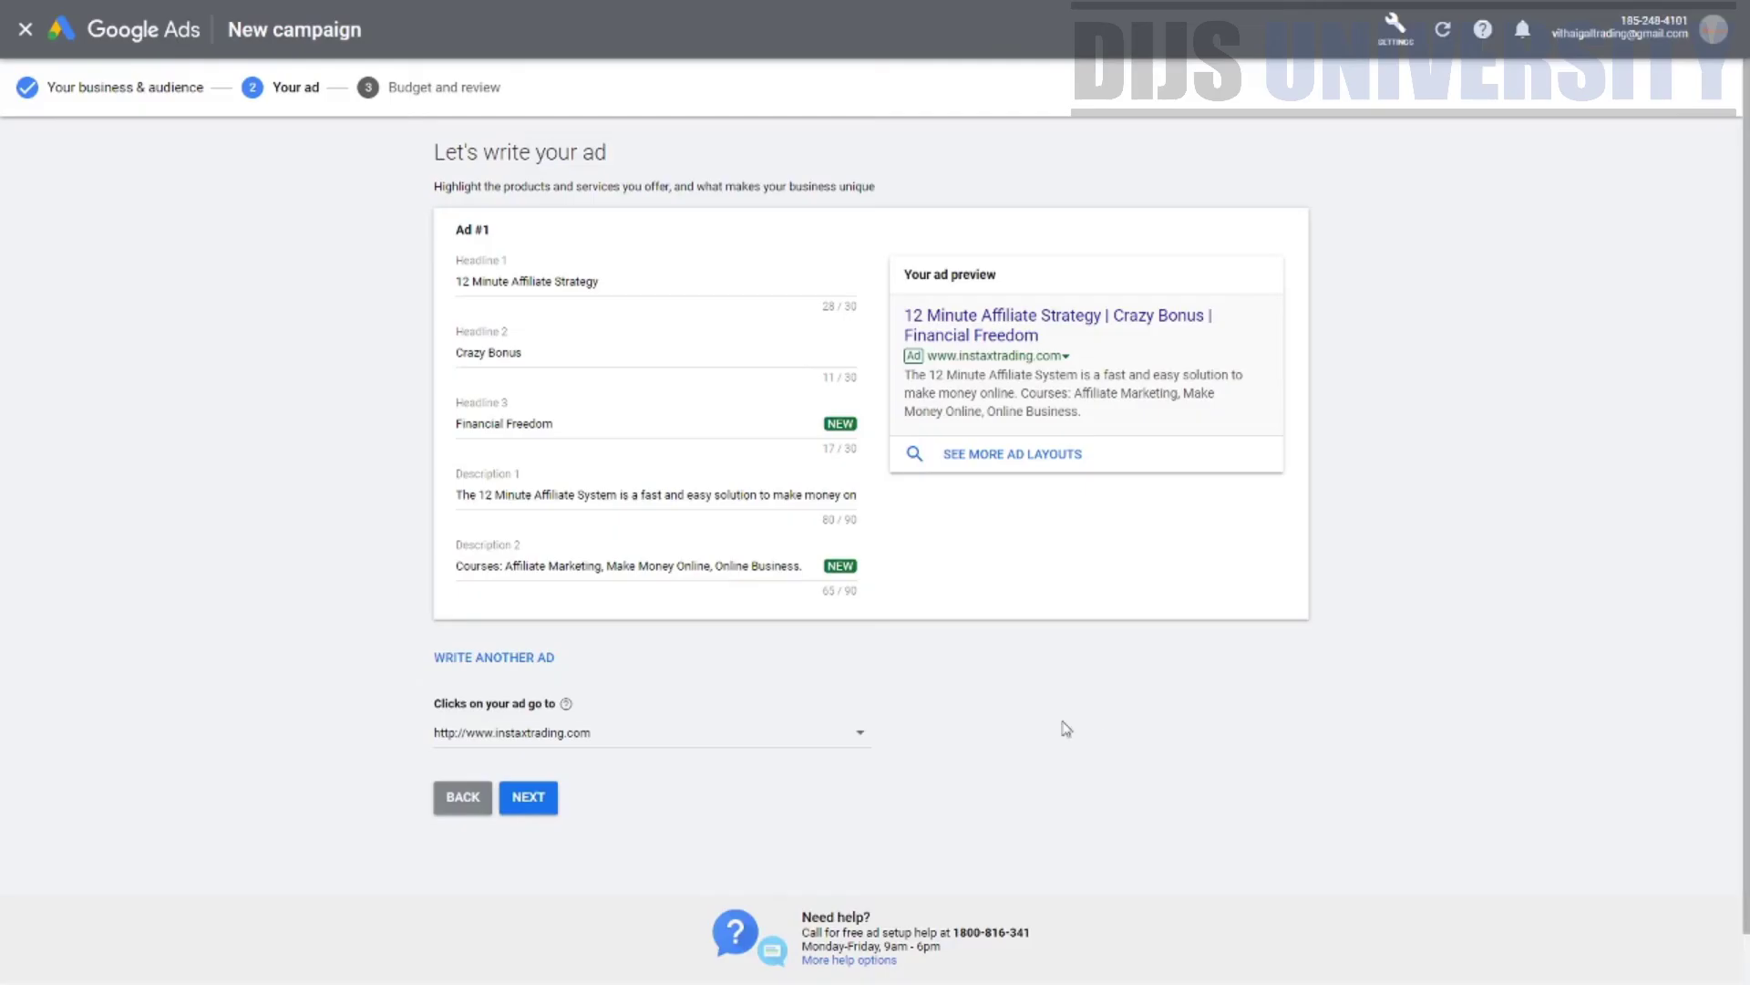
Step: Proceed from the finished ad to the budget stage and set a custom daily average budget of MYR 100
click(519, 805)
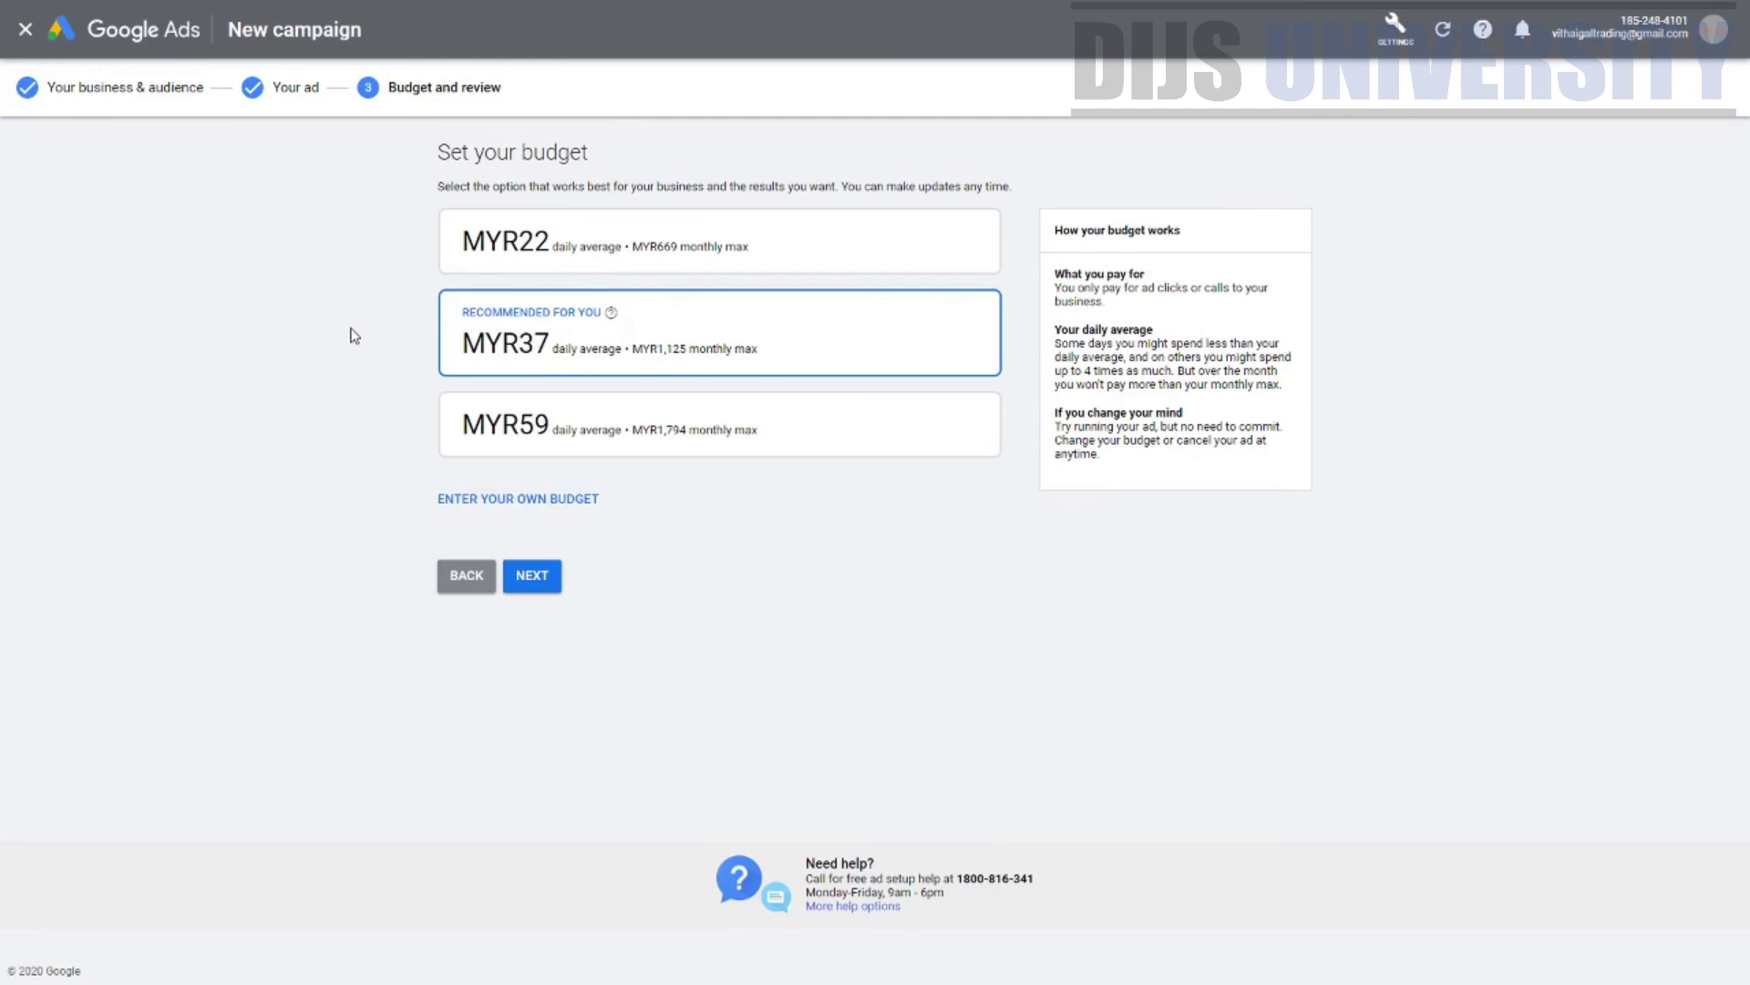
drag(352, 332, 629, 322)
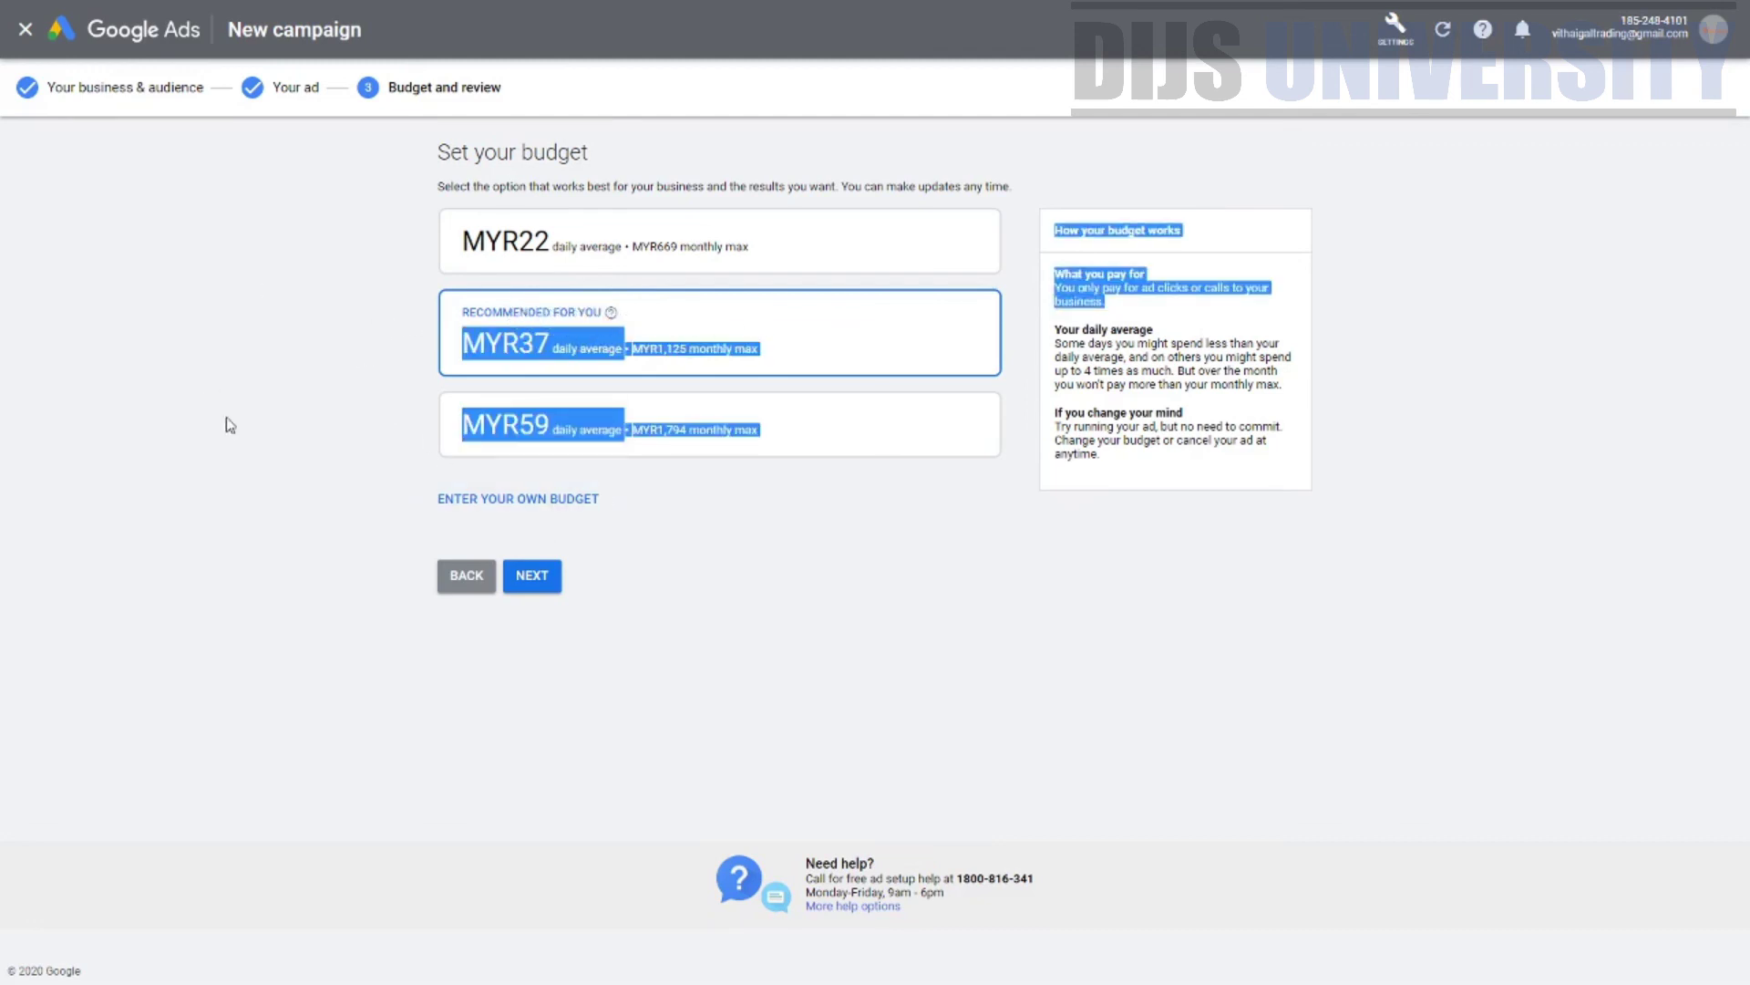
click(351, 374)
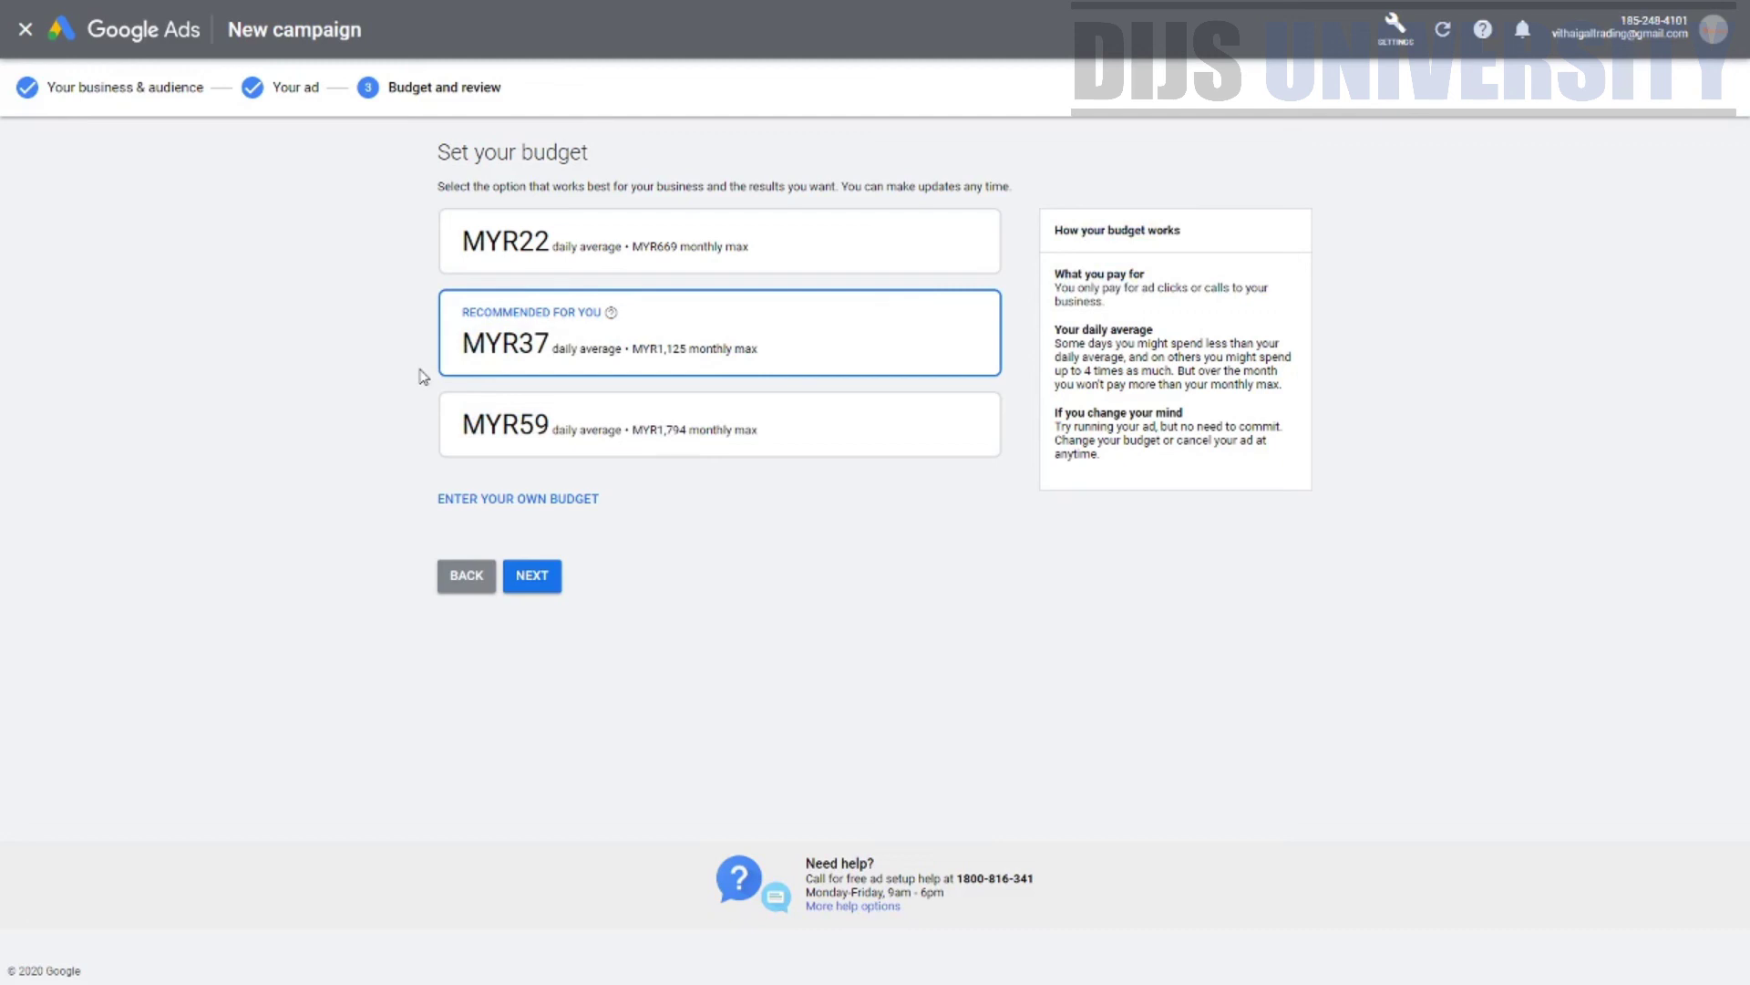
click(527, 501)
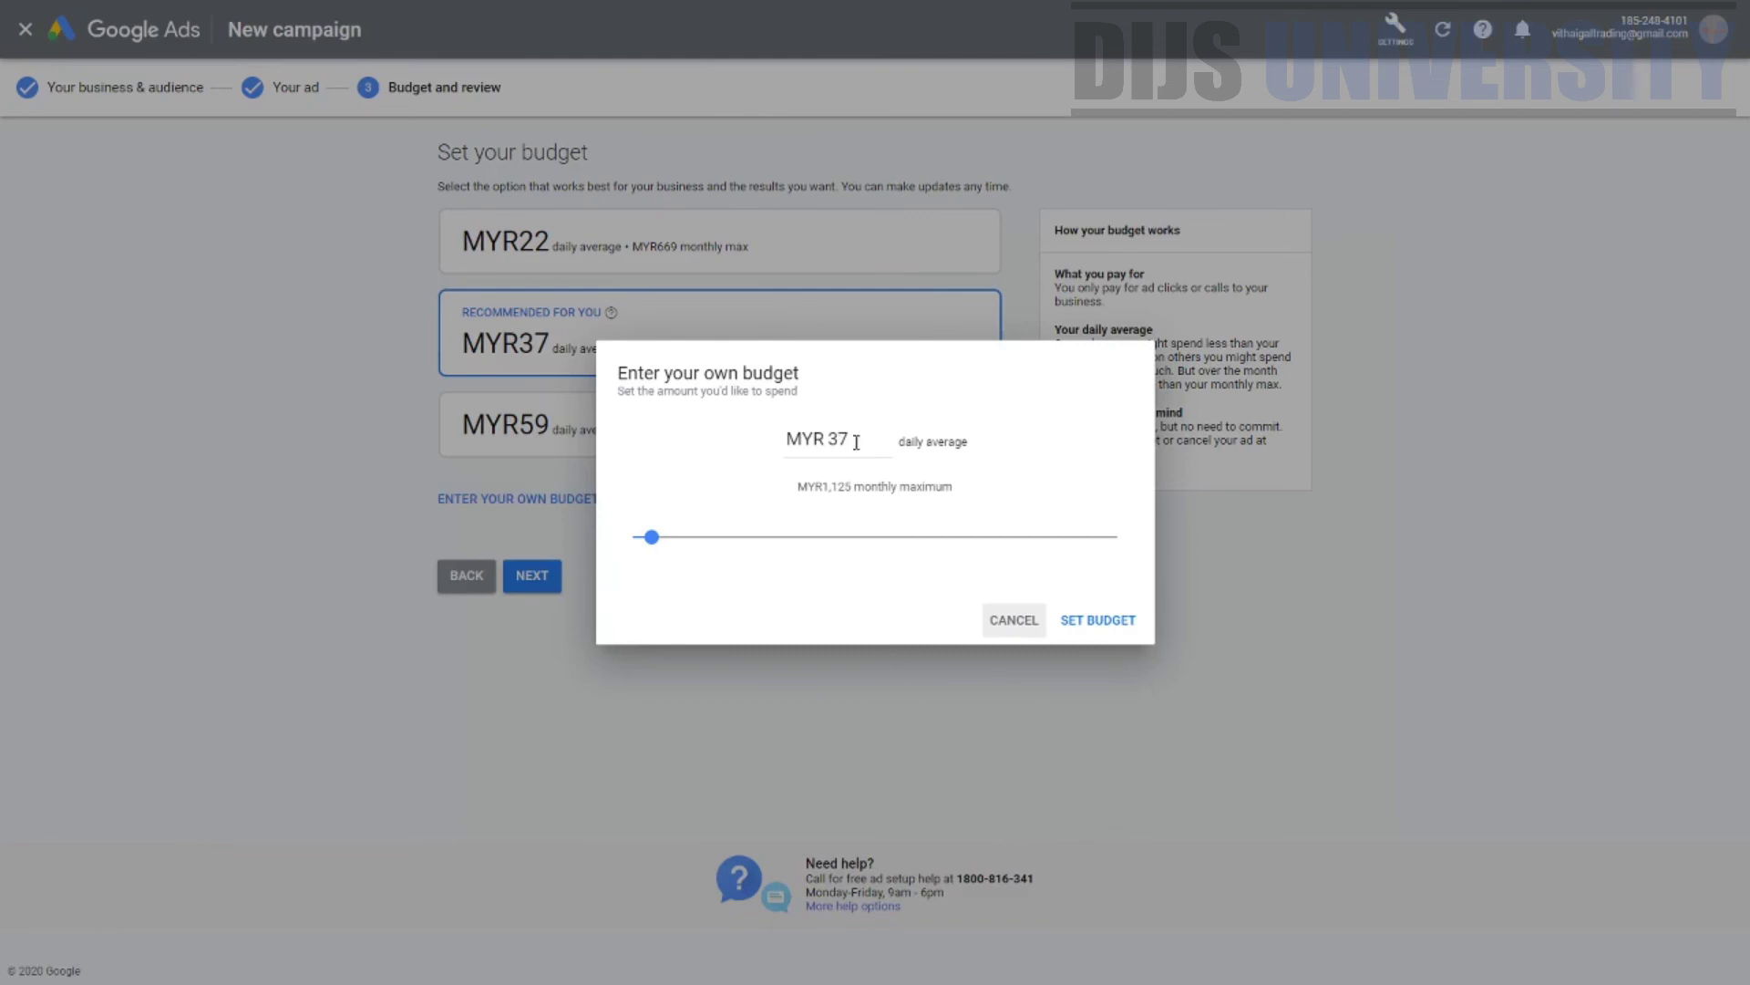
drag(850, 441, 806, 440)
text(100)
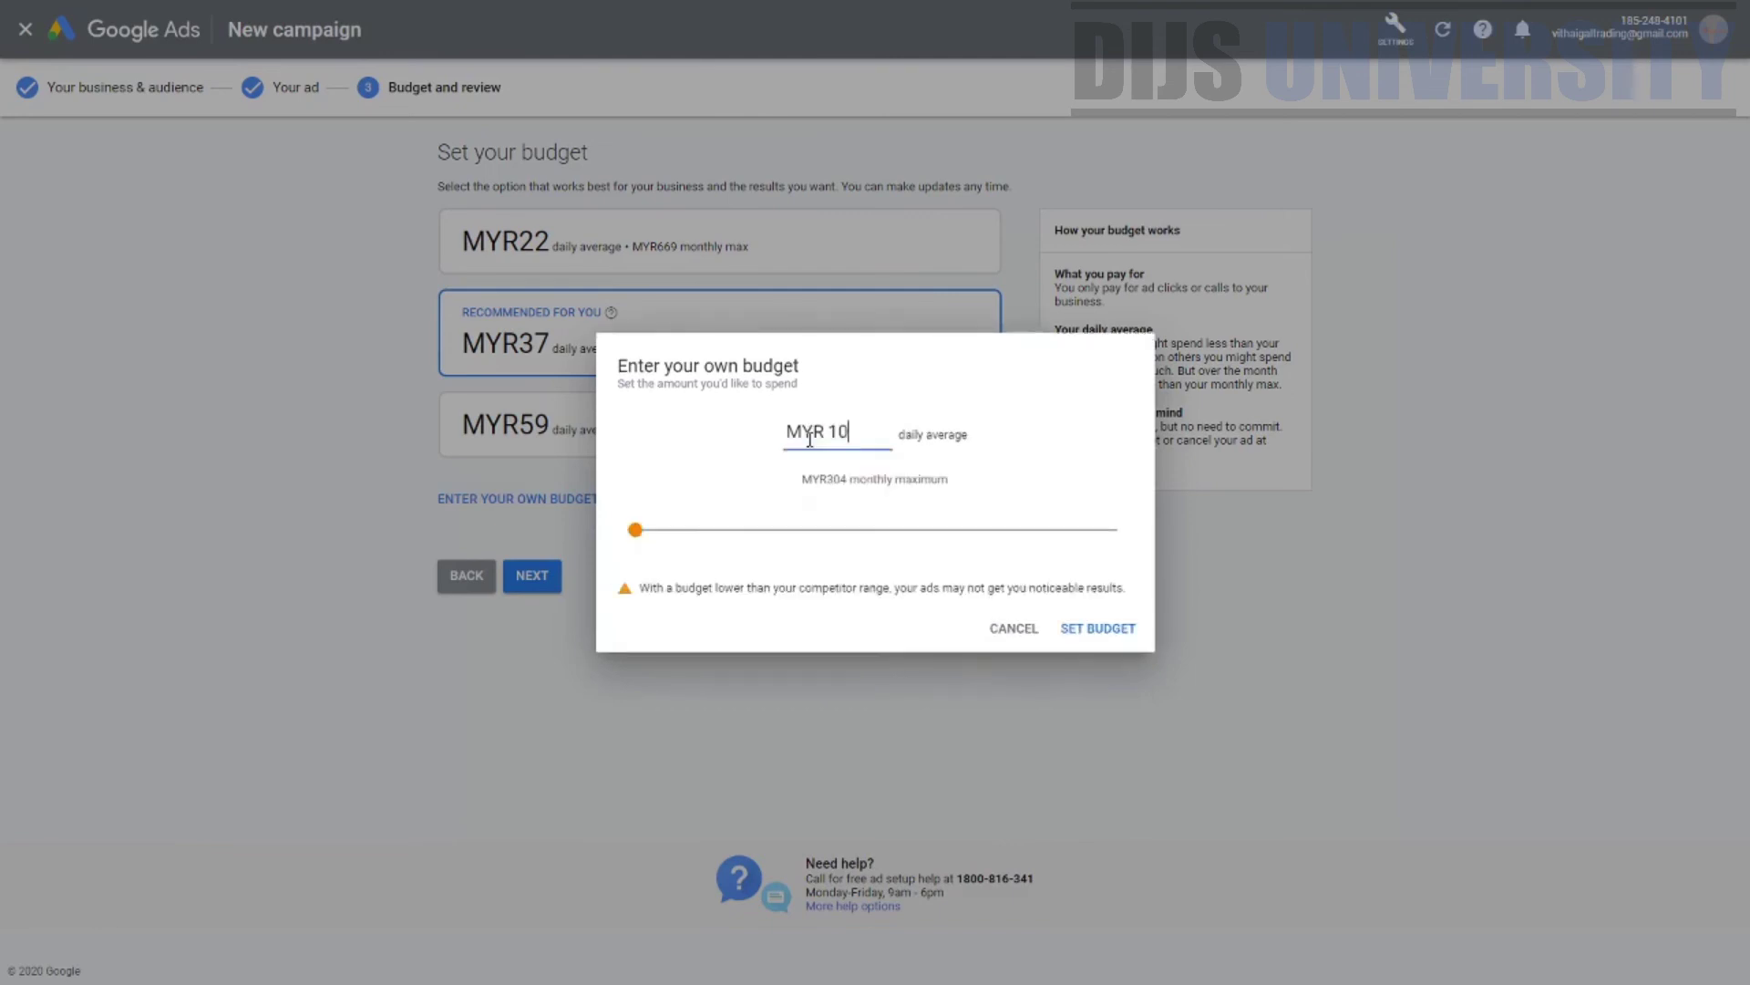
click(1109, 636)
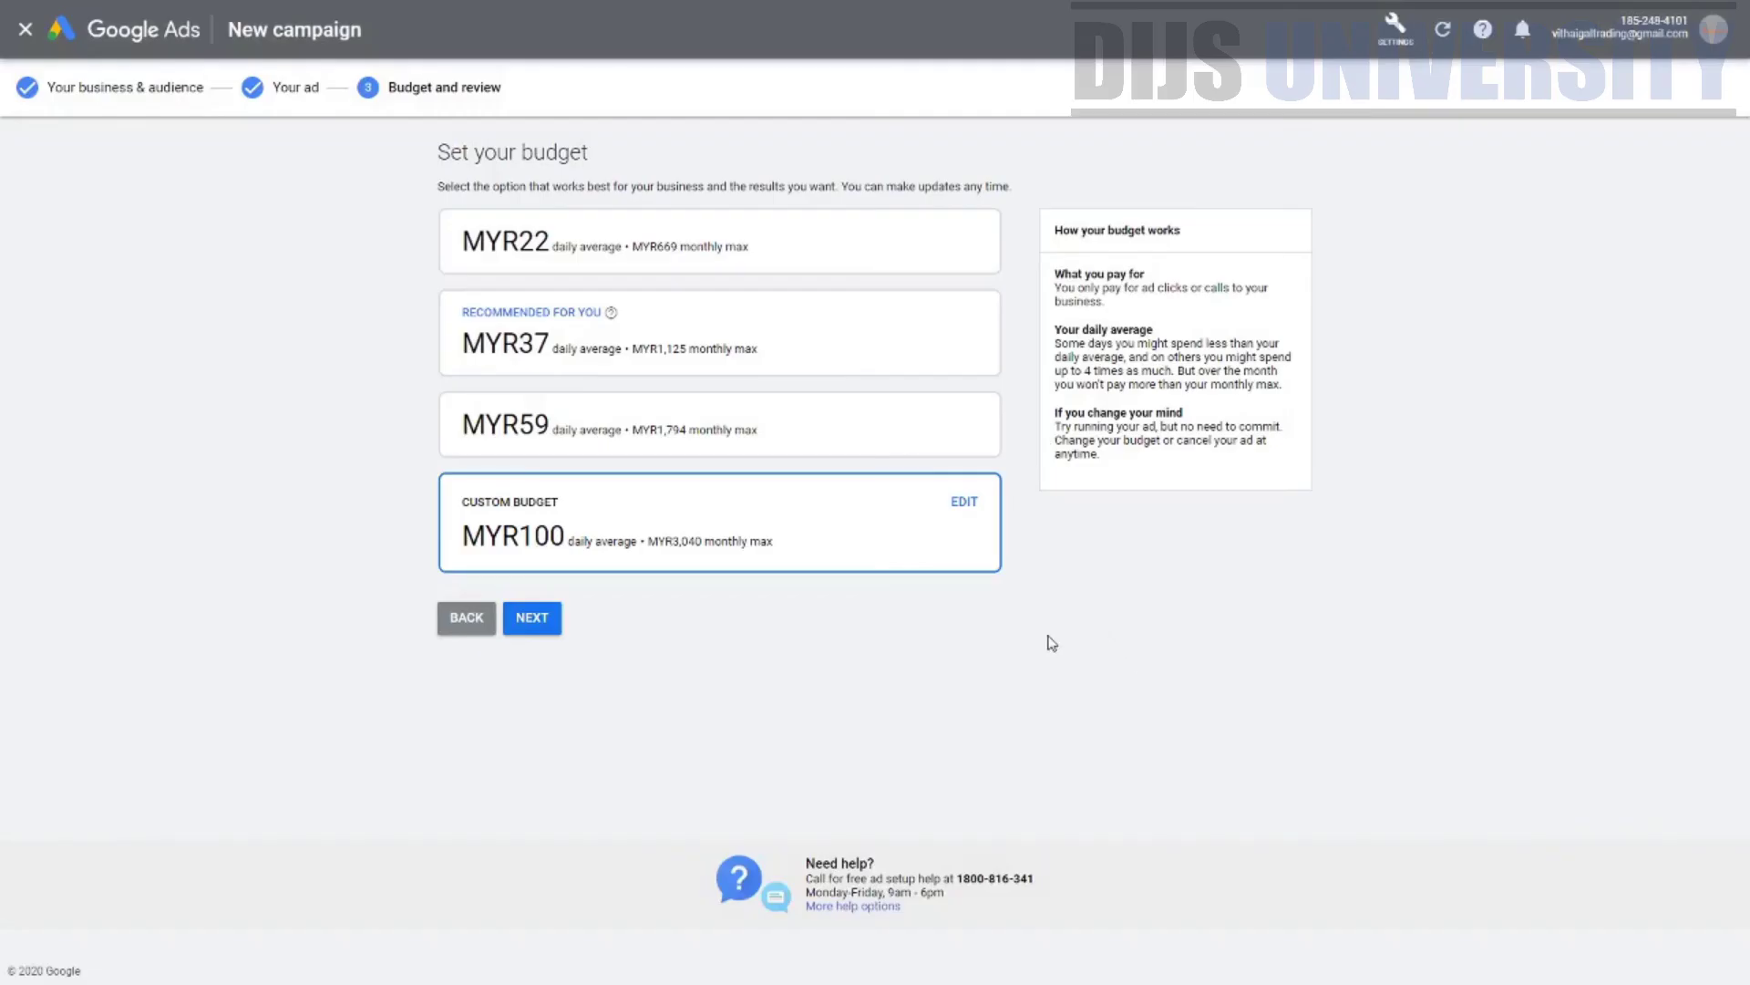